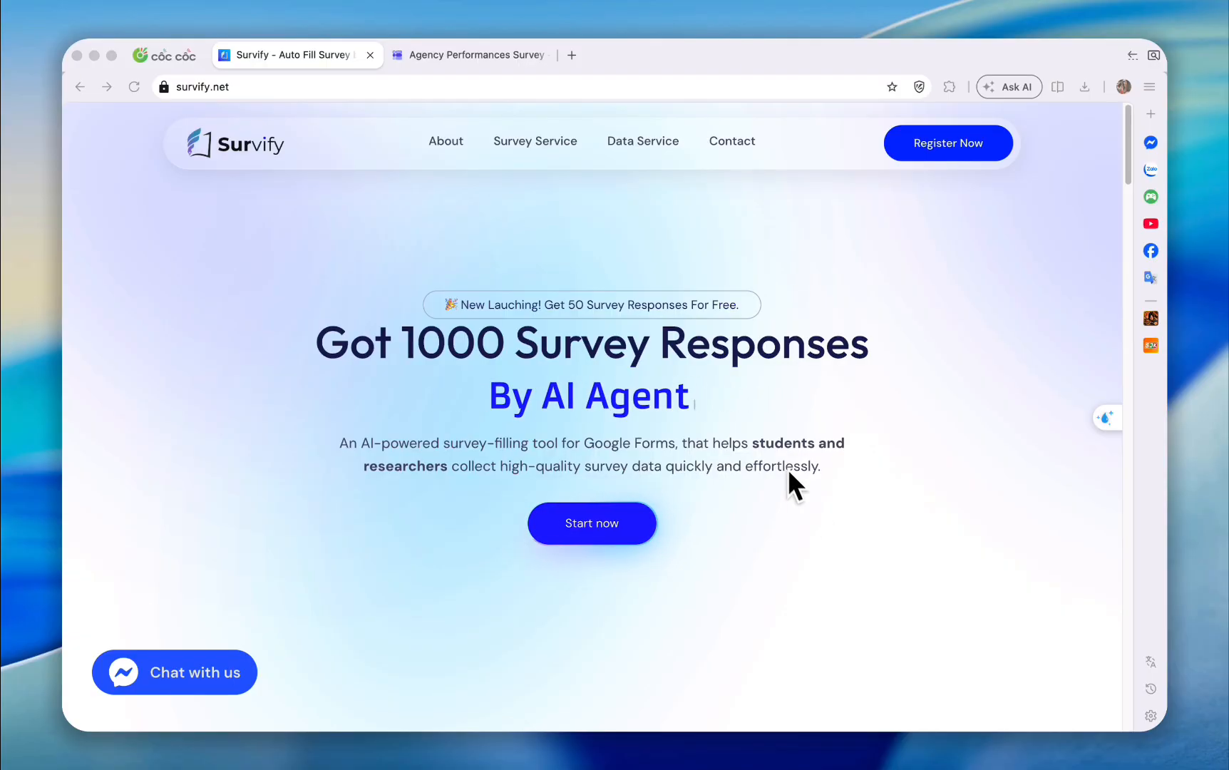
Step: Switch to the Agency Performances Survey in Google Forms and check its response count
click(451, 57)
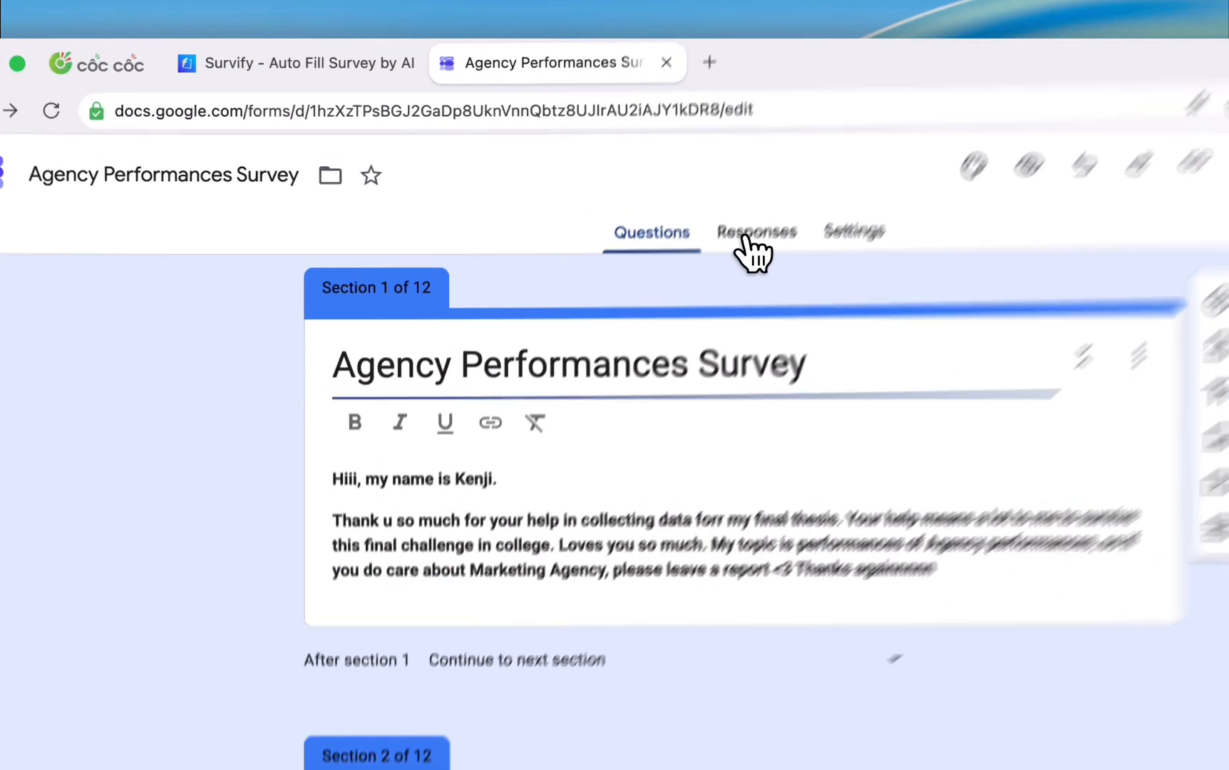
click(601, 170)
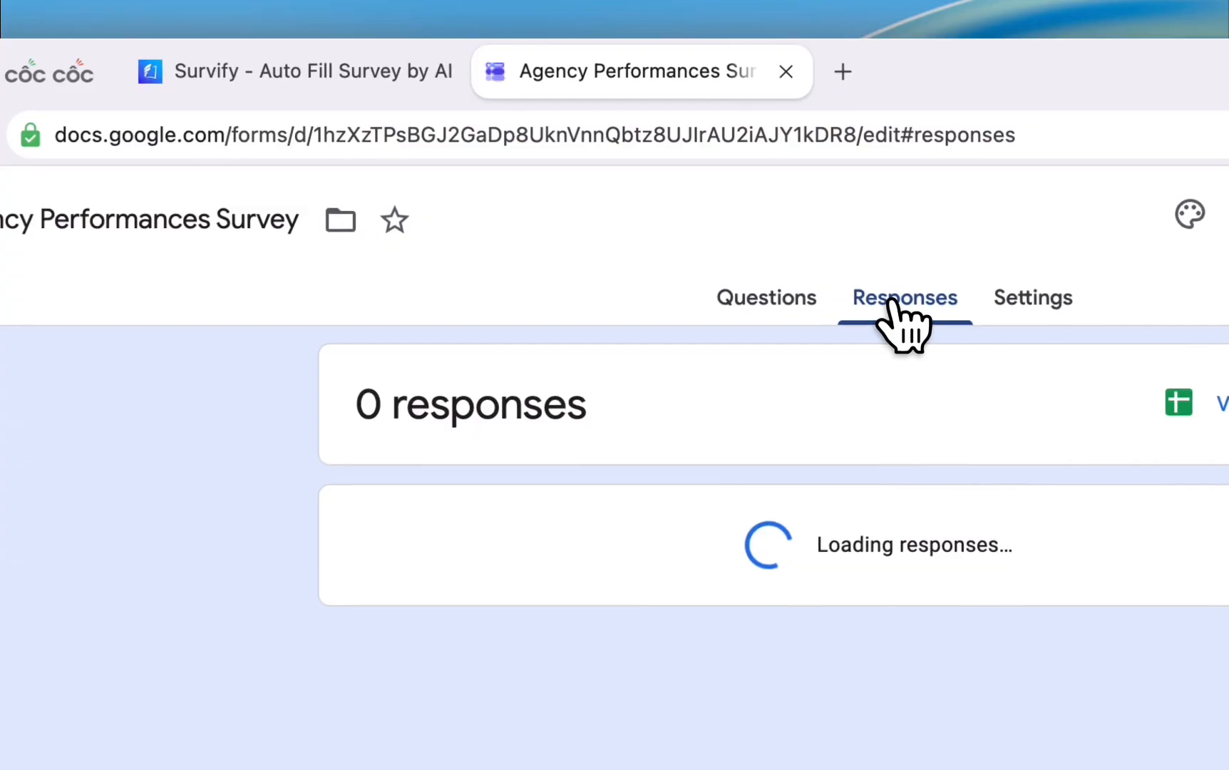
drag(592, 414, 340, 419)
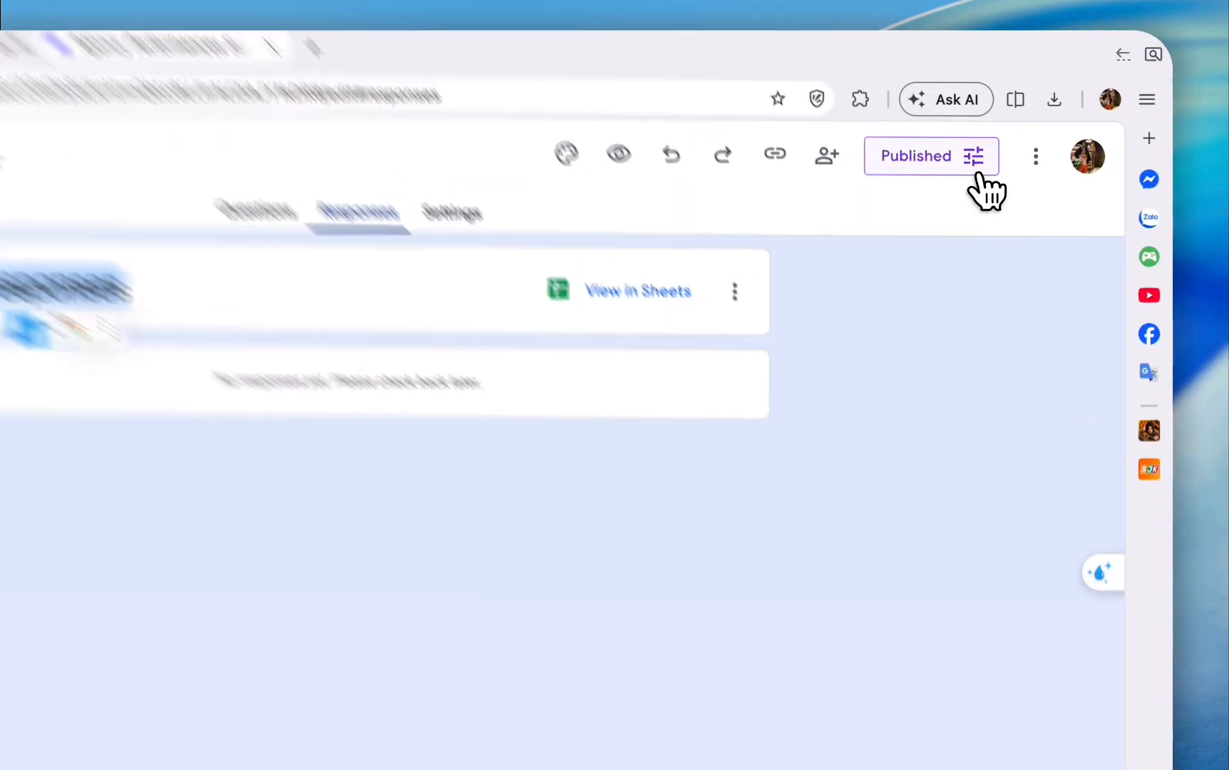
Step: Check the form's published options and its sharing settings for editor and responder access
click(998, 126)
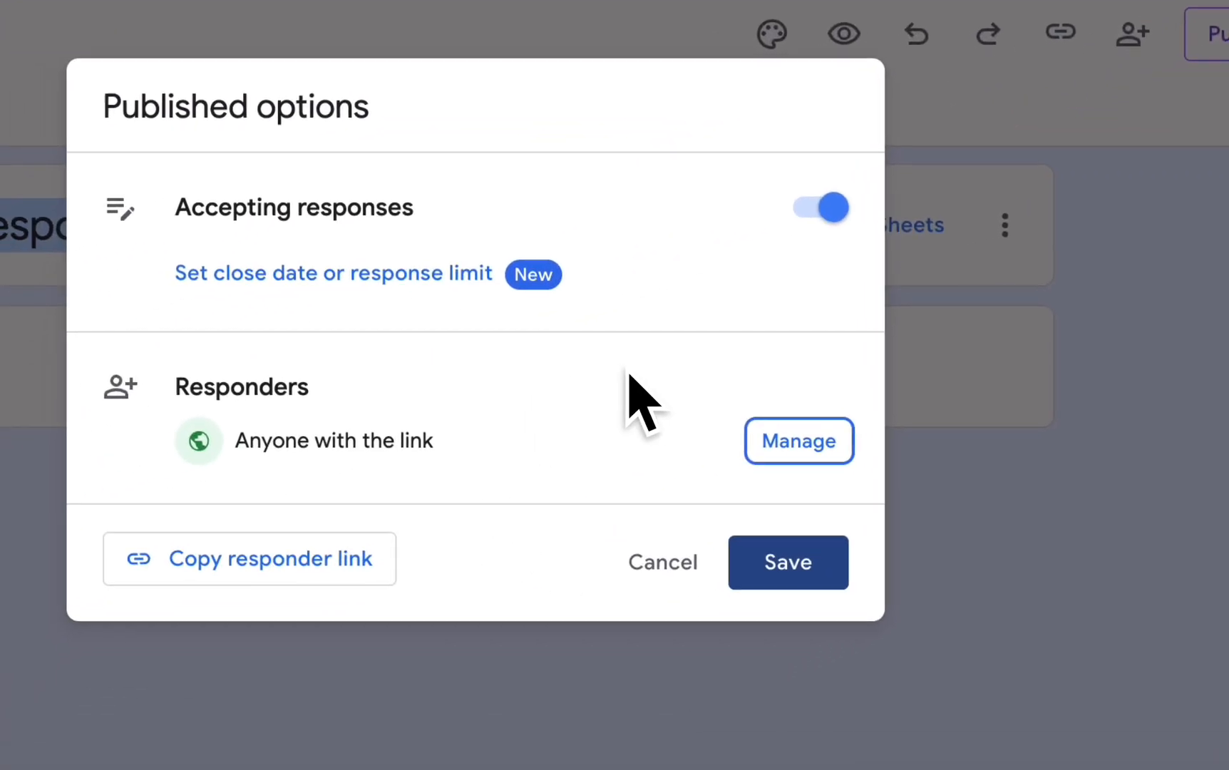
click(746, 523)
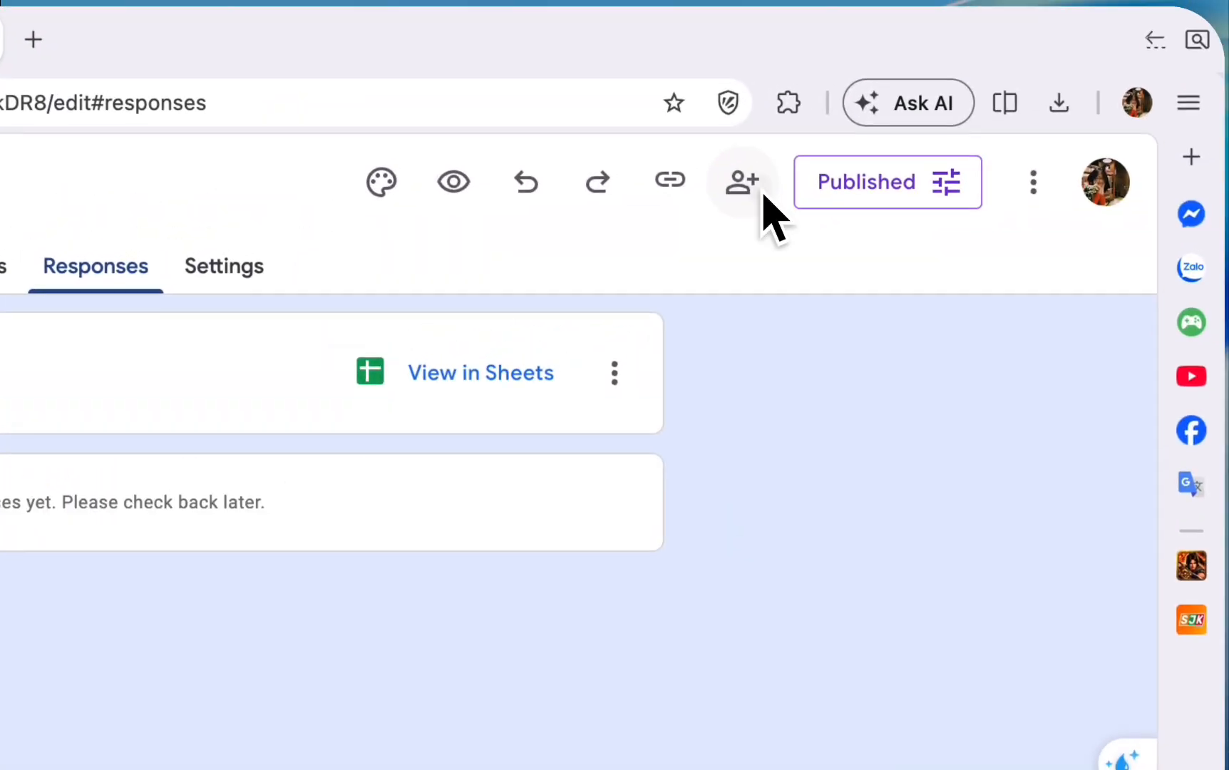
click(1134, 32)
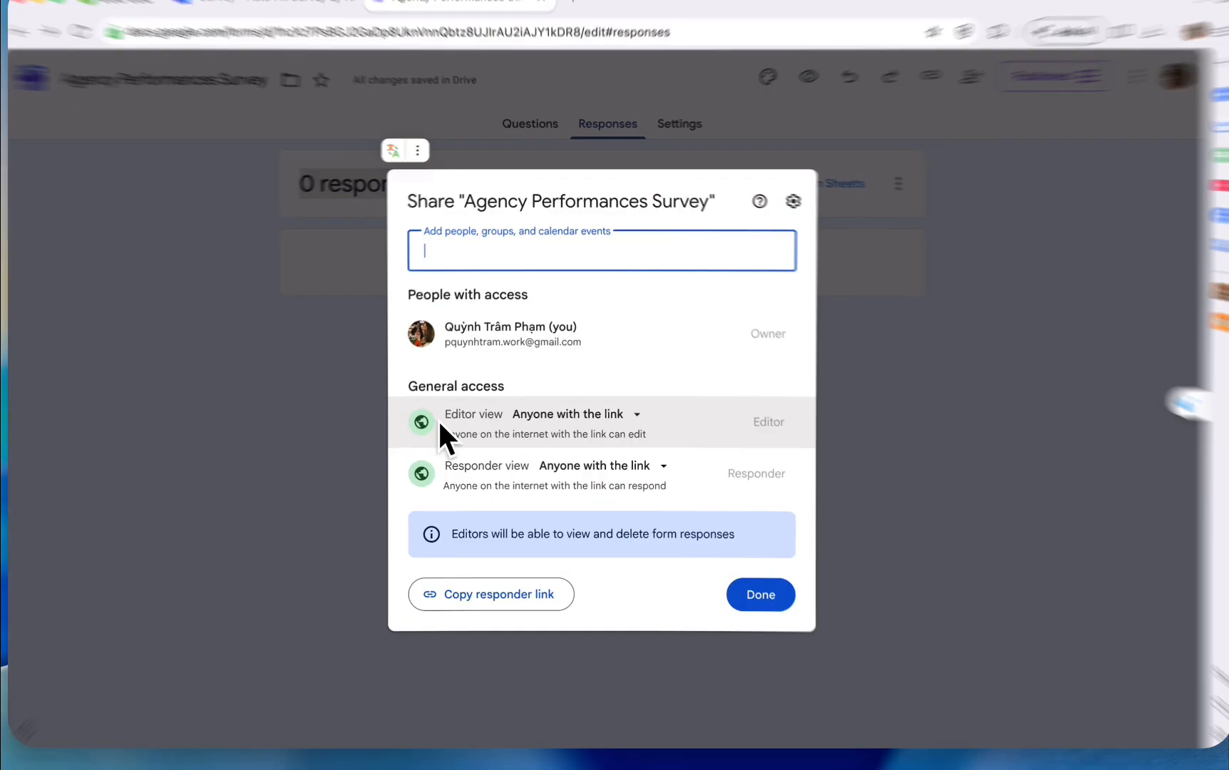
drag(455, 429, 509, 430)
click(787, 320)
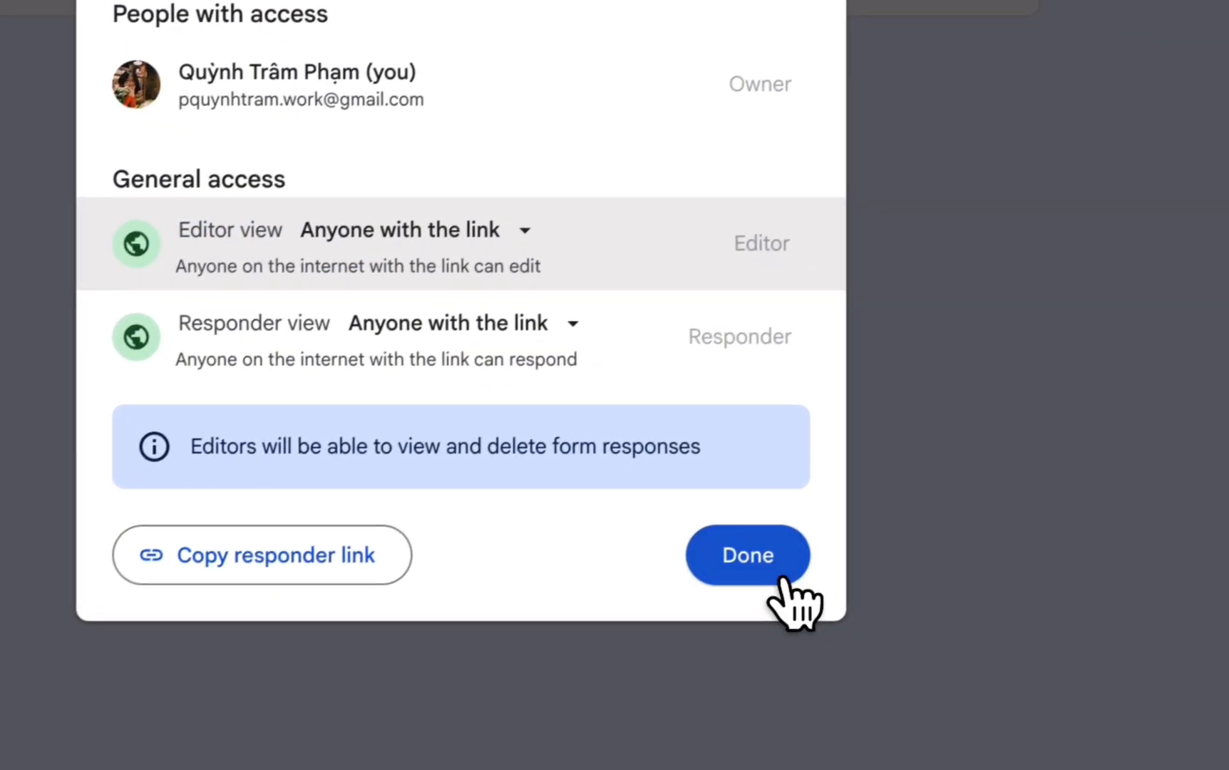
click(948, 618)
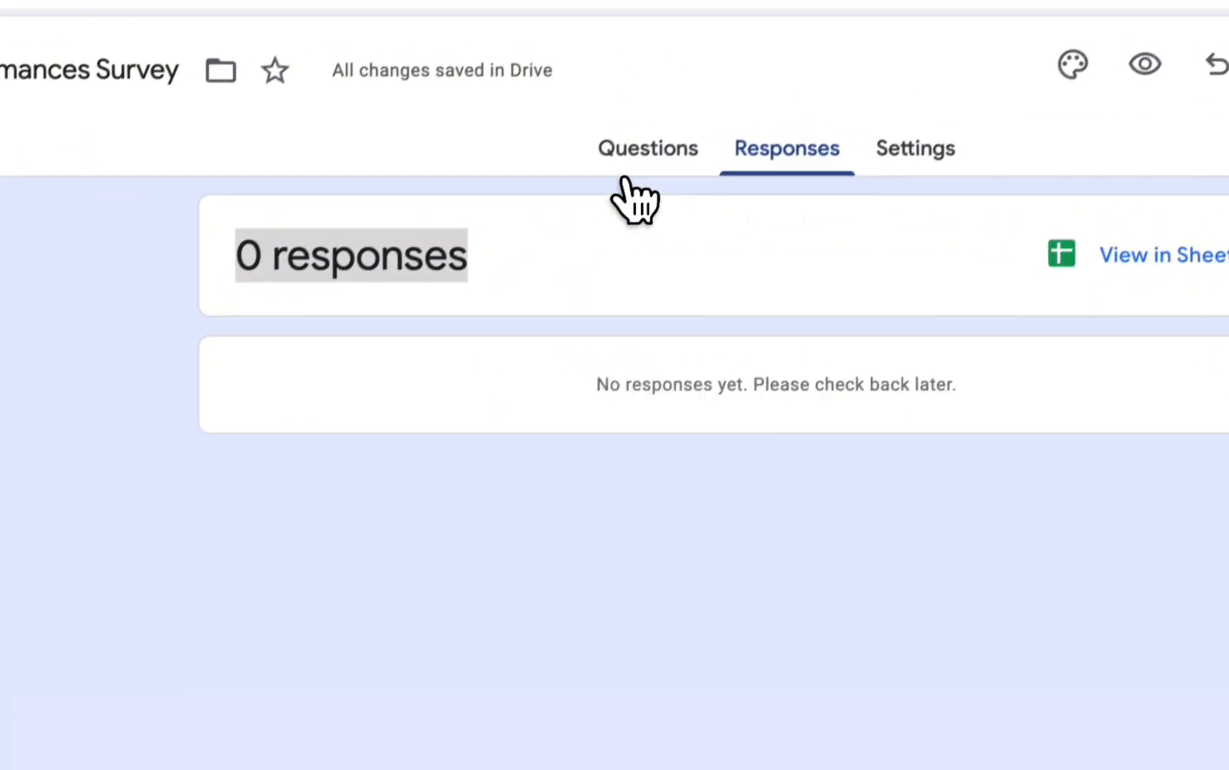
Step: Review the form's questions from the personal information section through the Facebook usage section
click(634, 164)
scroll(659, 328, down, 10)
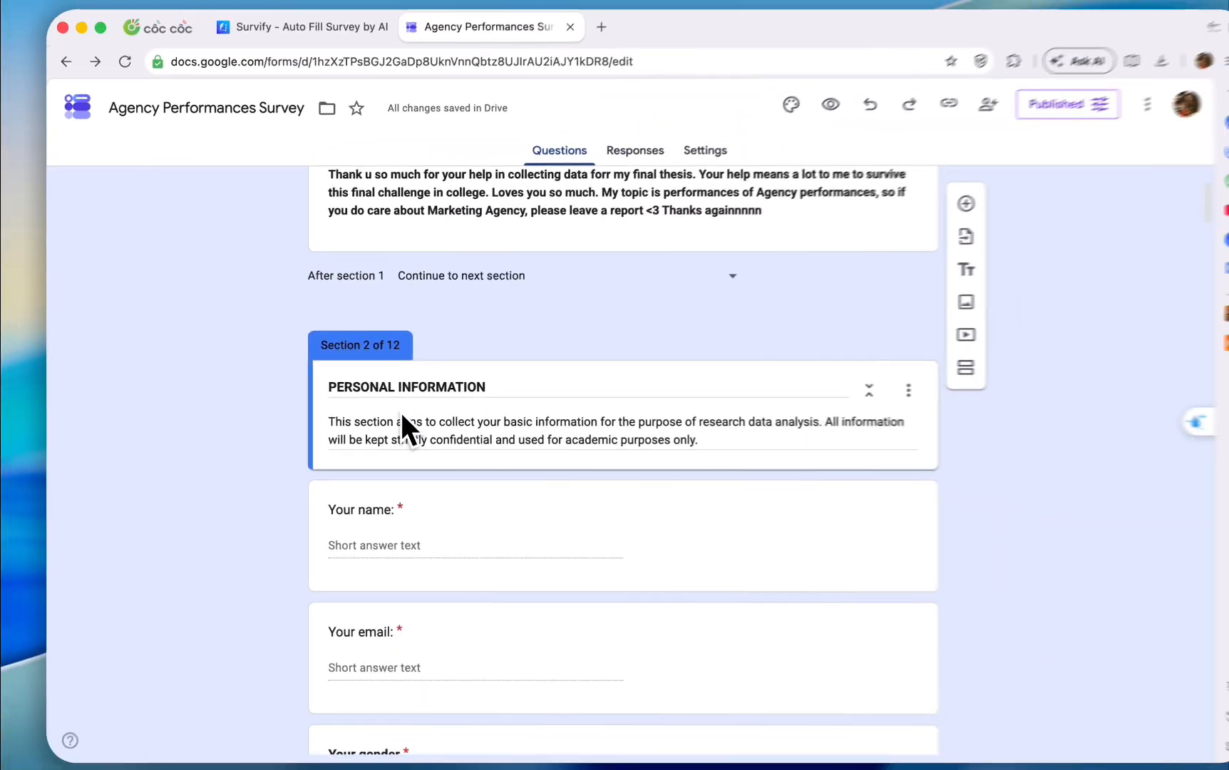
scroll(390, 413, up, 3)
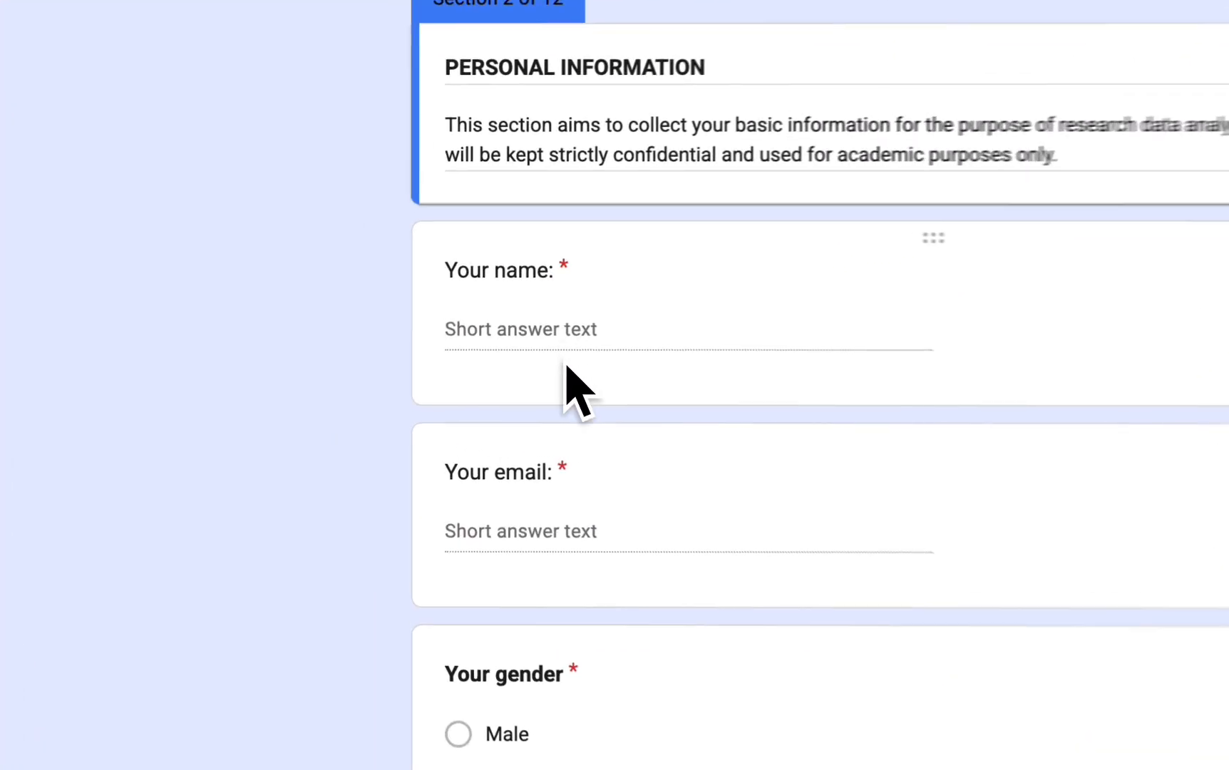
scroll(431, 471, down, 2)
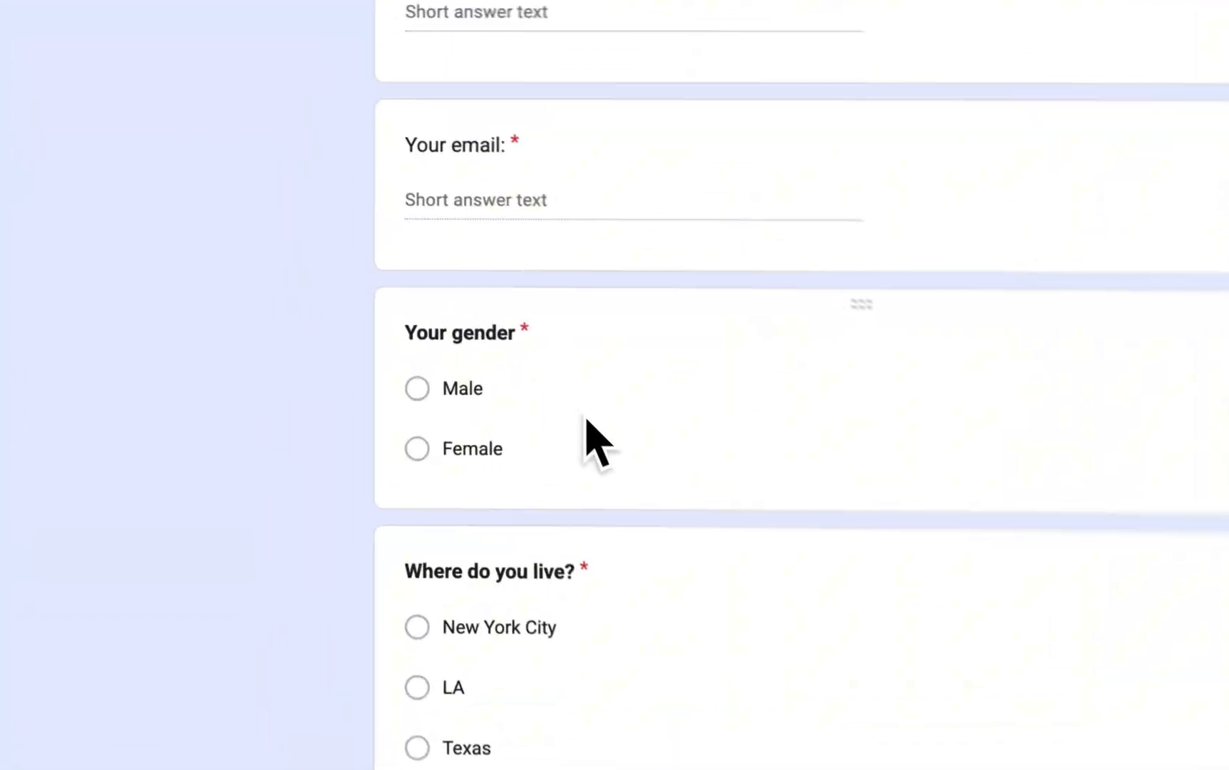
scroll(399, 527, down, 10)
scroll(383, 549, down, 15)
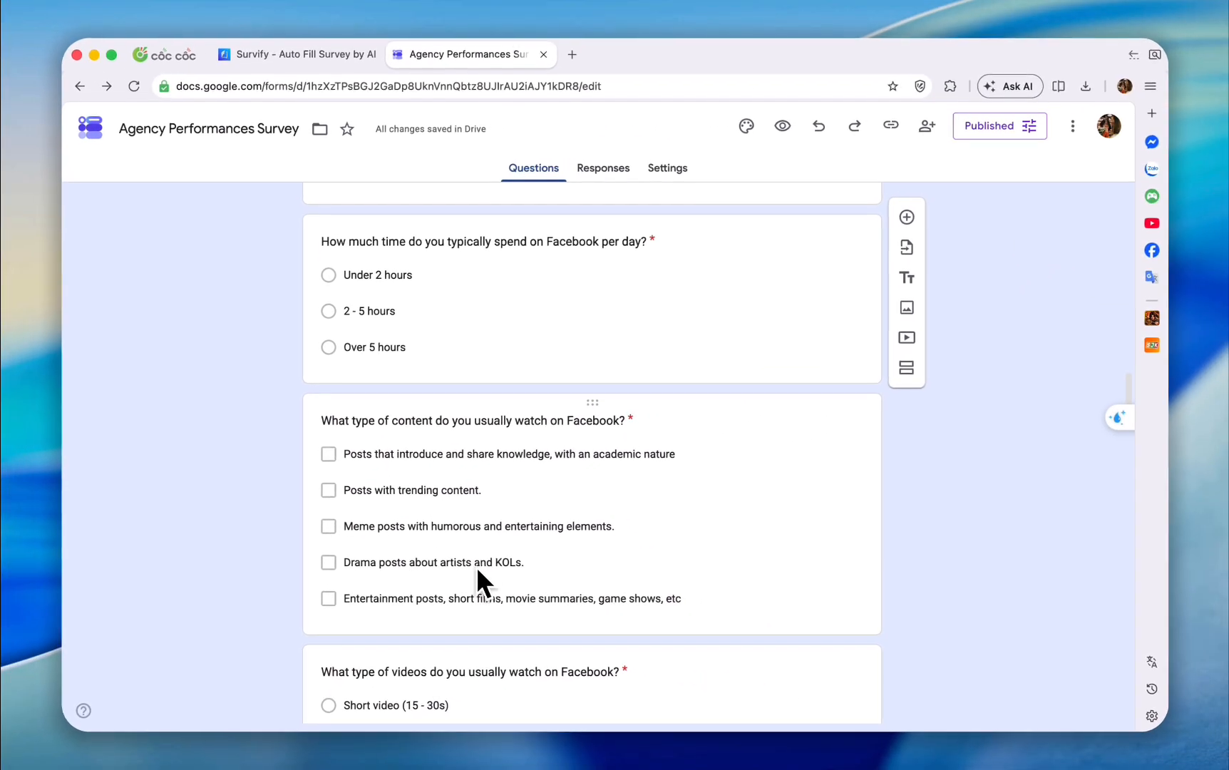
Step: Examine the answer branching of the Digital Marketing interest question in section 3 and the sections that follow it
scroll(496, 553, up, 10)
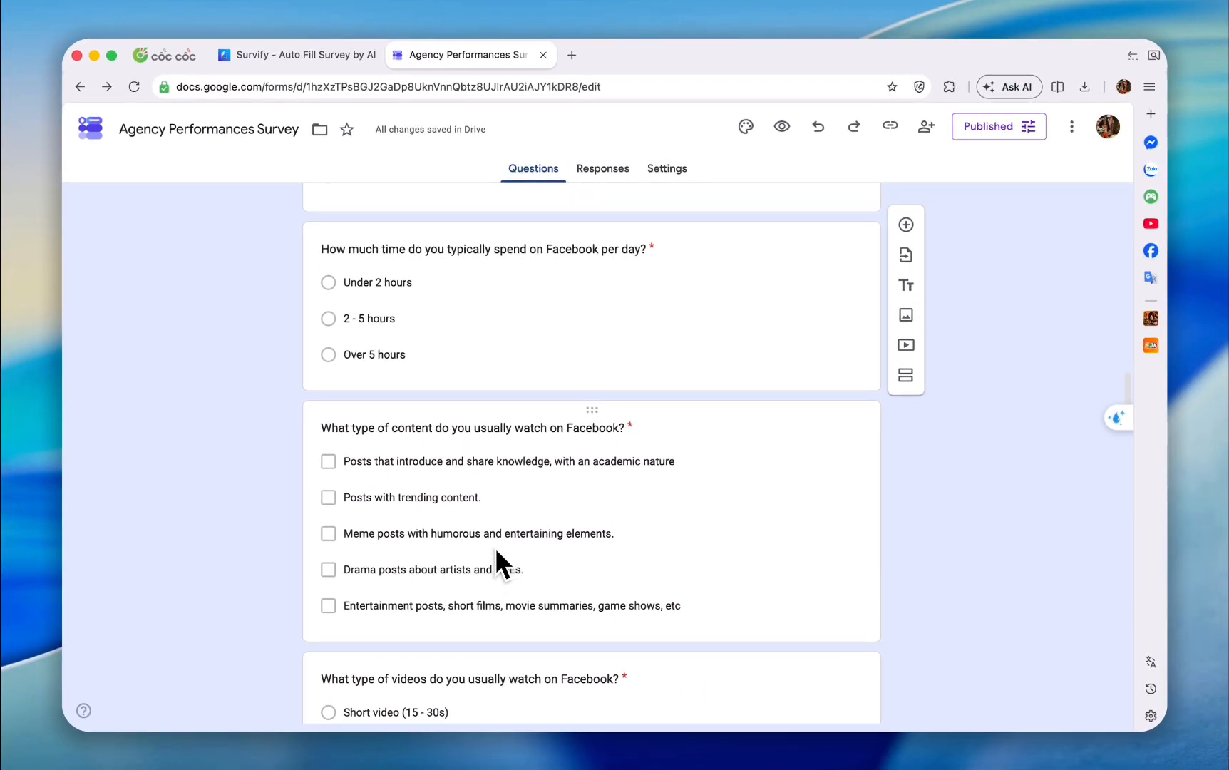
click(495, 546)
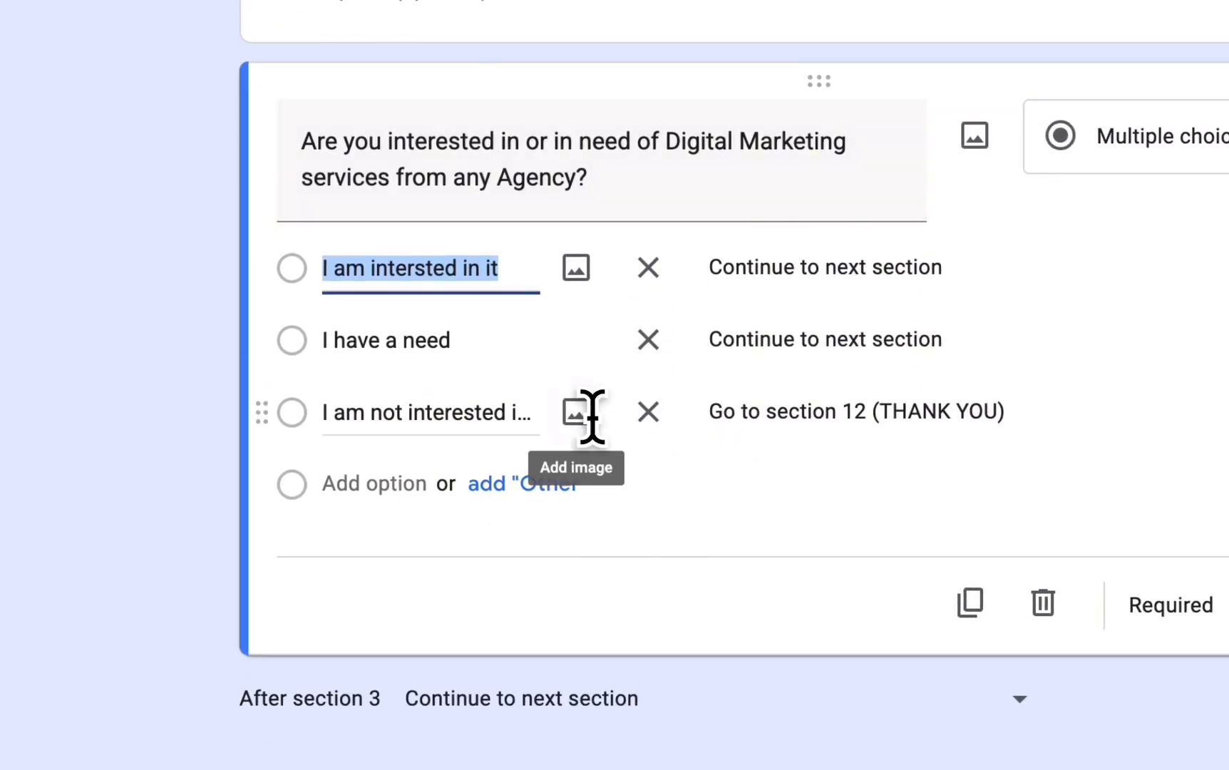
click(460, 415)
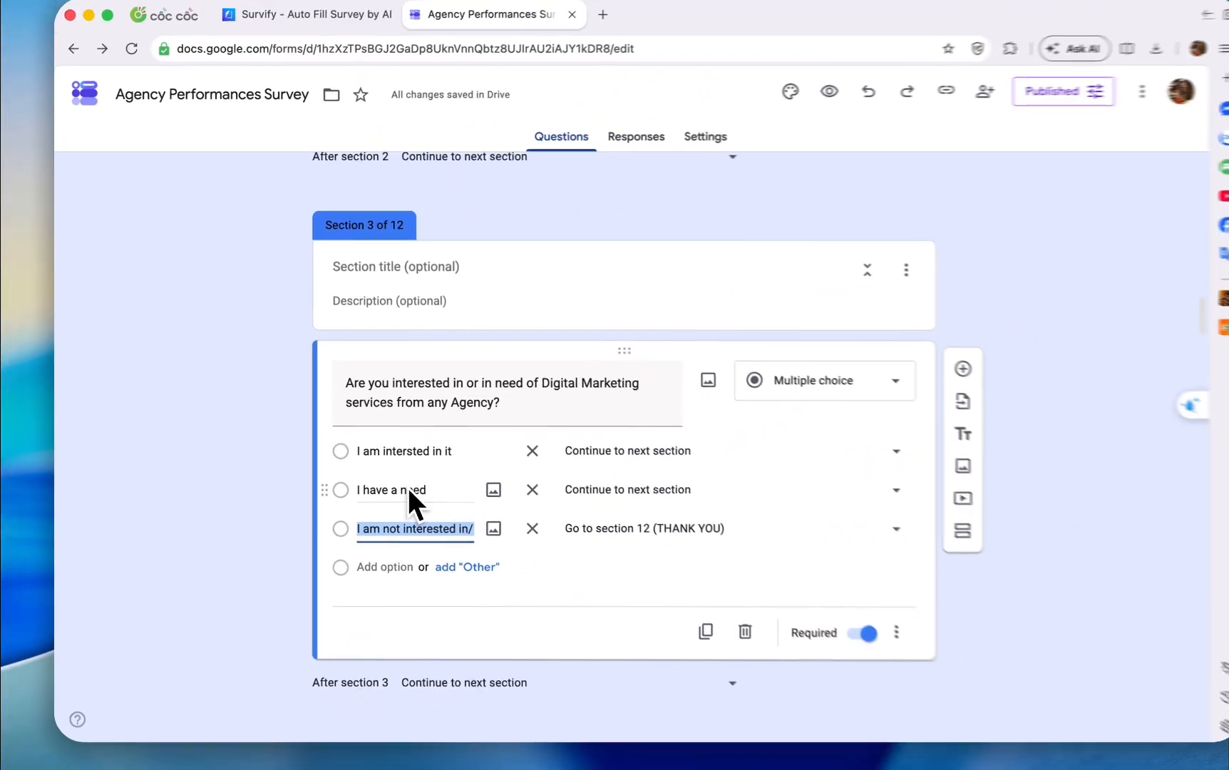
scroll(395, 492, down, 3)
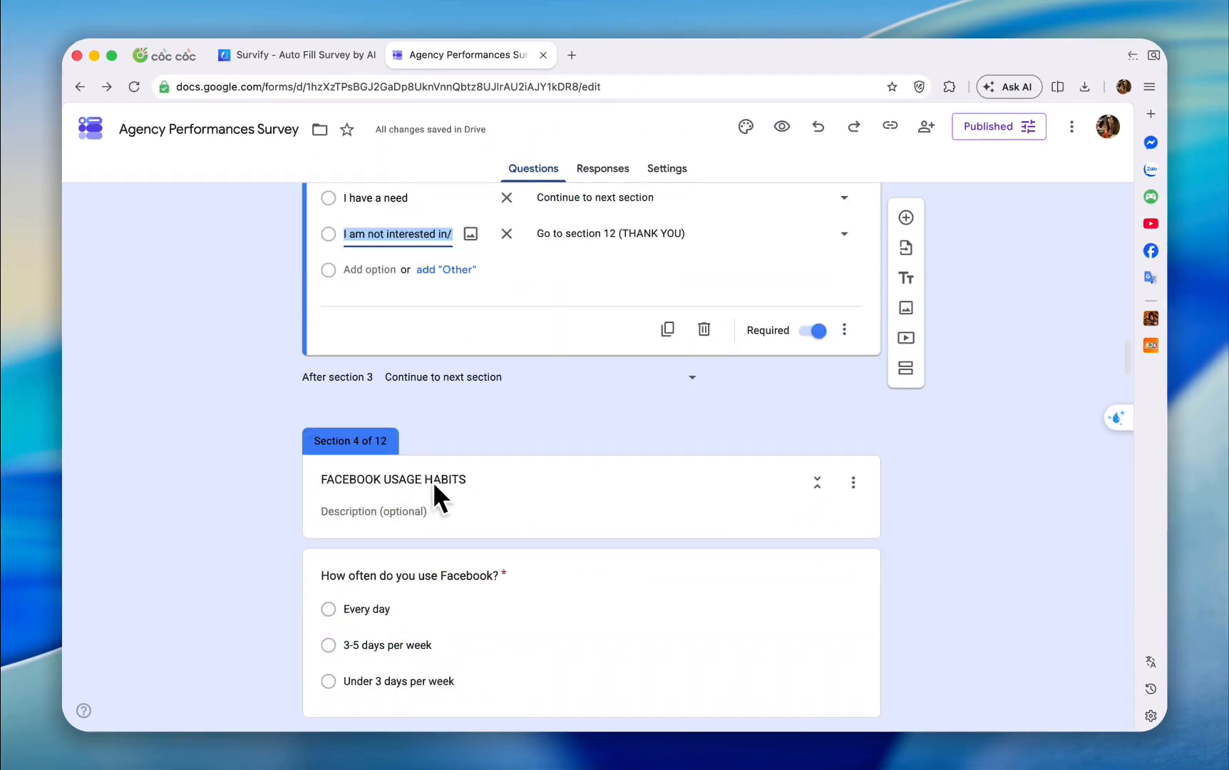
scroll(432, 482, down, 15)
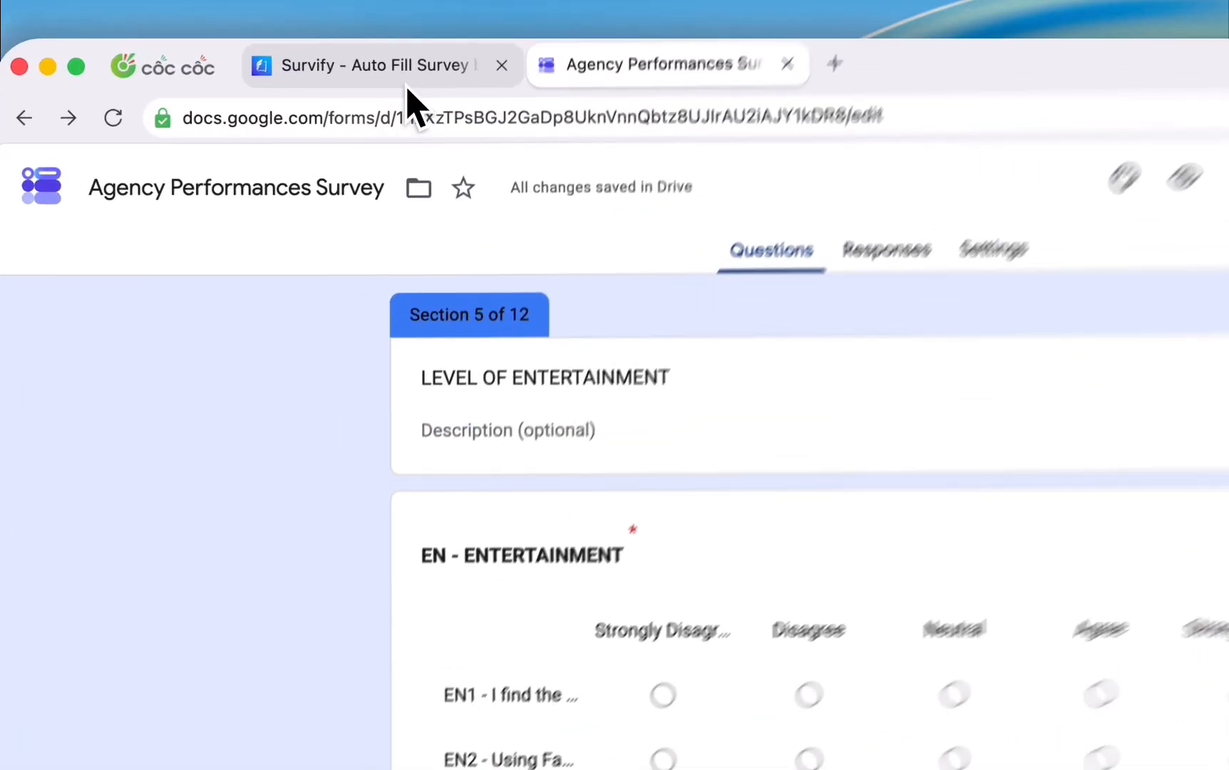
Step: Switch to Survify, open its dashboard, dismiss the popup and start a new survey fill
click(314, 67)
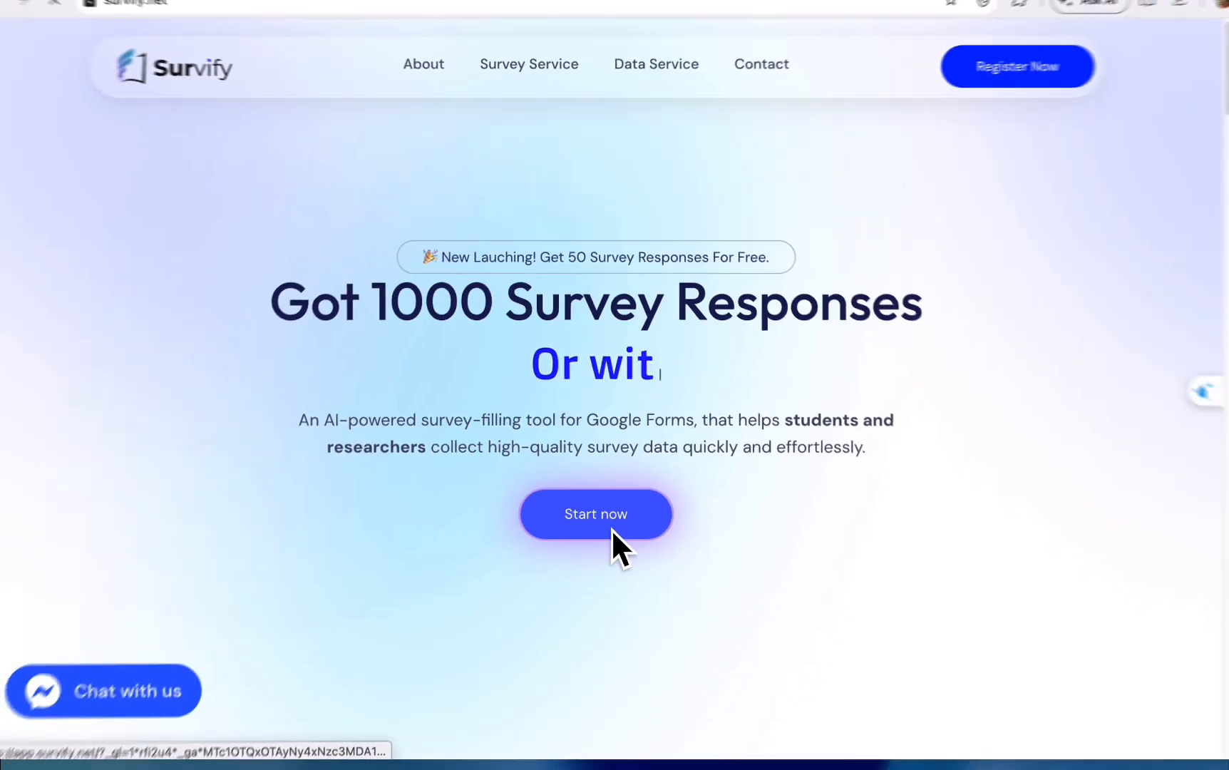
click(579, 529)
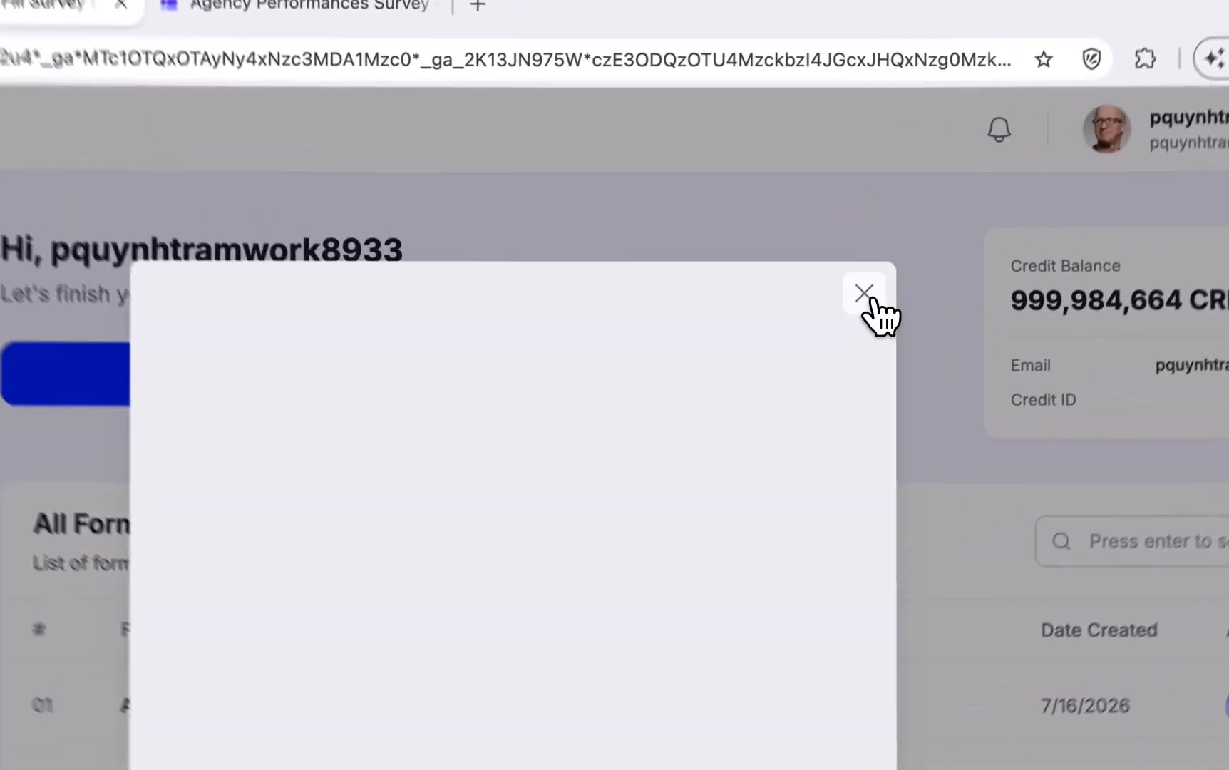
click(791, 218)
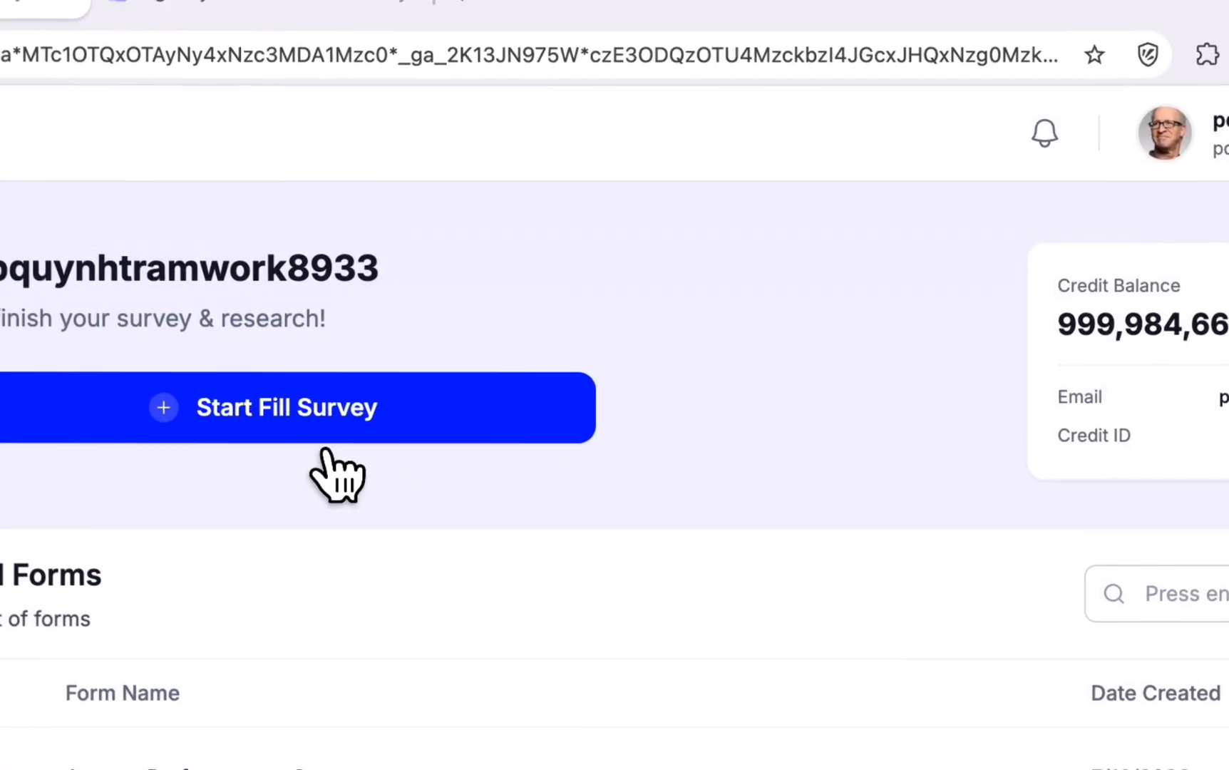
click(261, 420)
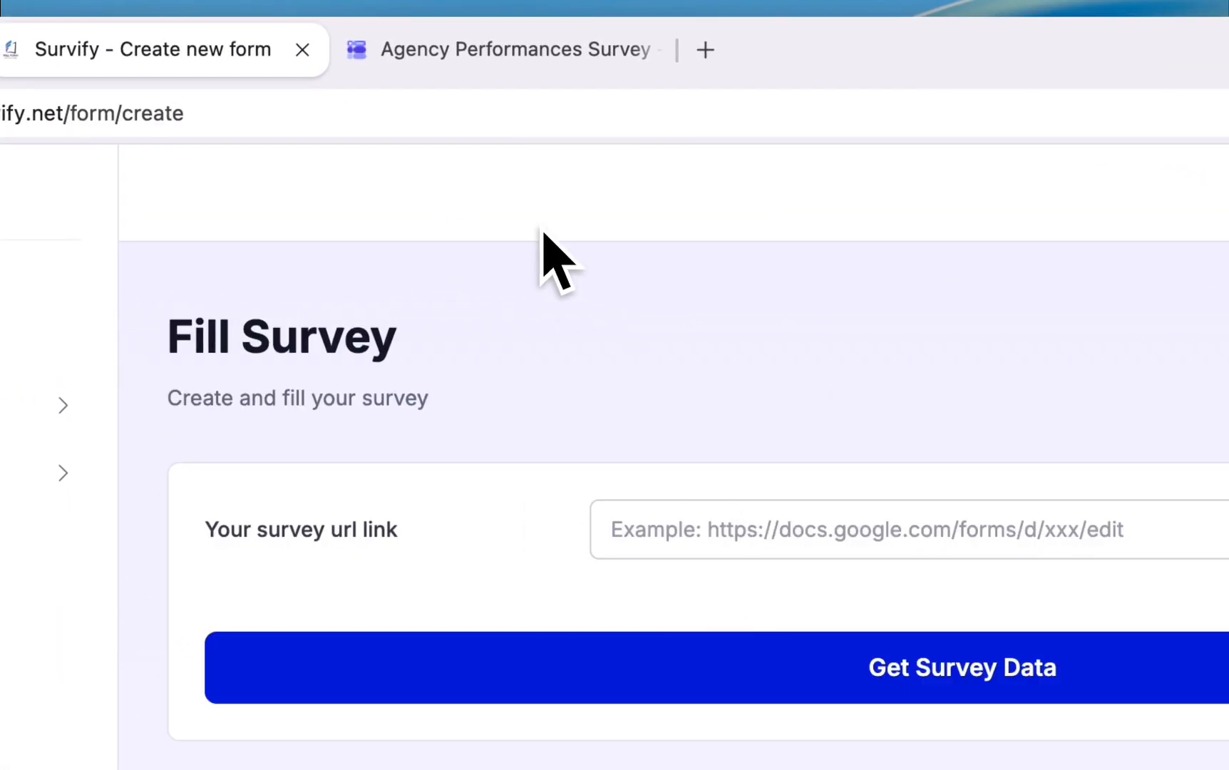
Step: Copy the edit URL of the Agency Performances Survey from Google Forms for Survify's survey link field
drag(403, 533, 199, 532)
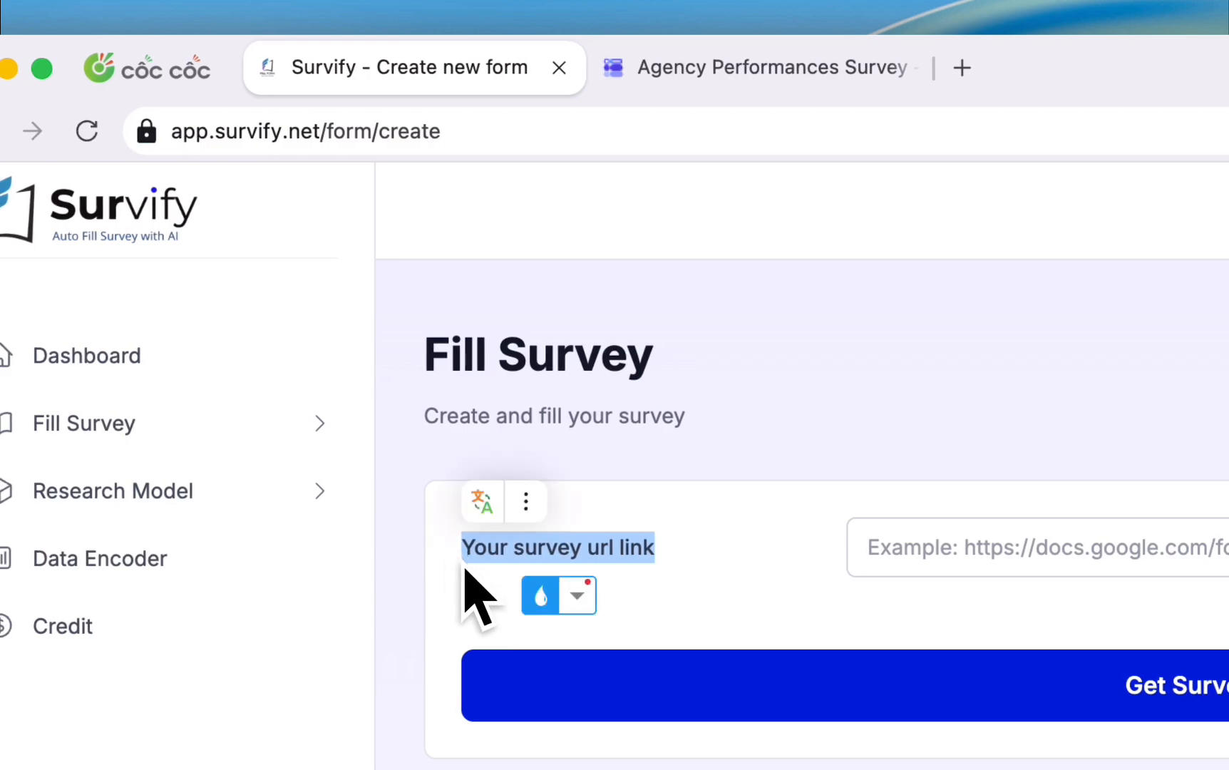
click(464, 570)
click(729, 70)
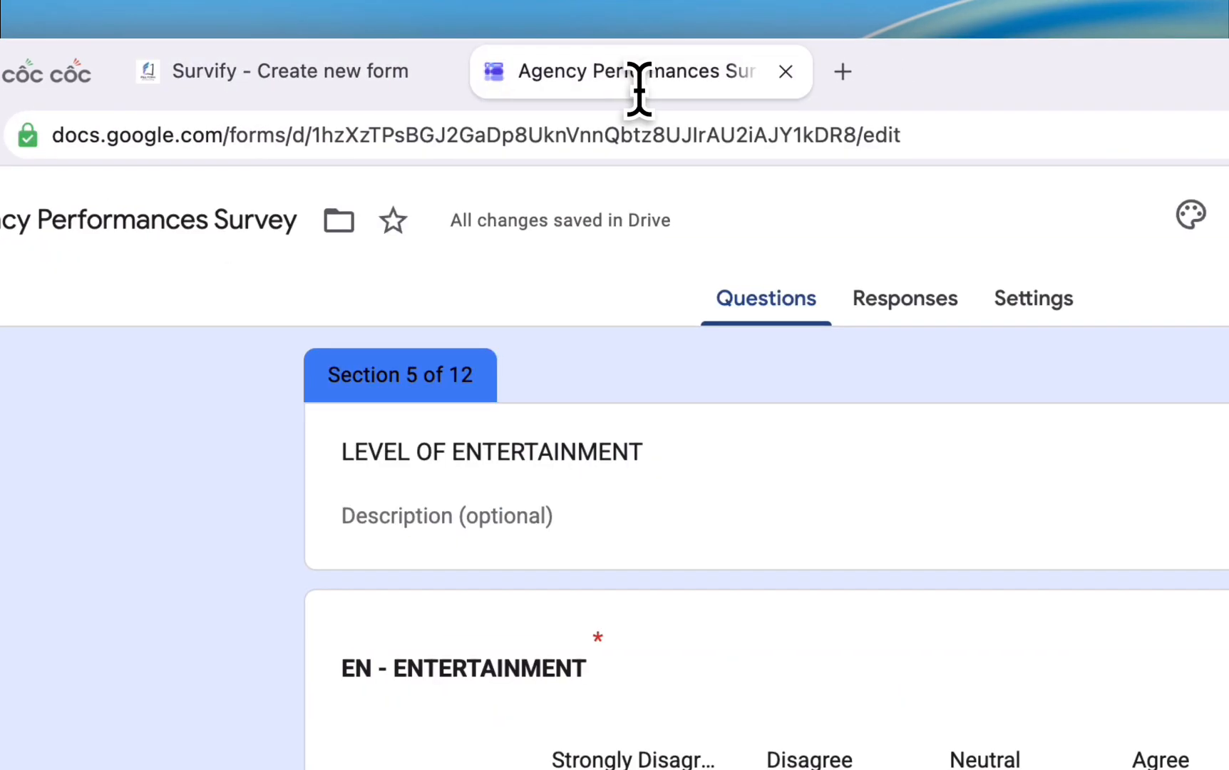
click(663, 135)
click(662, 136)
key(super+a)
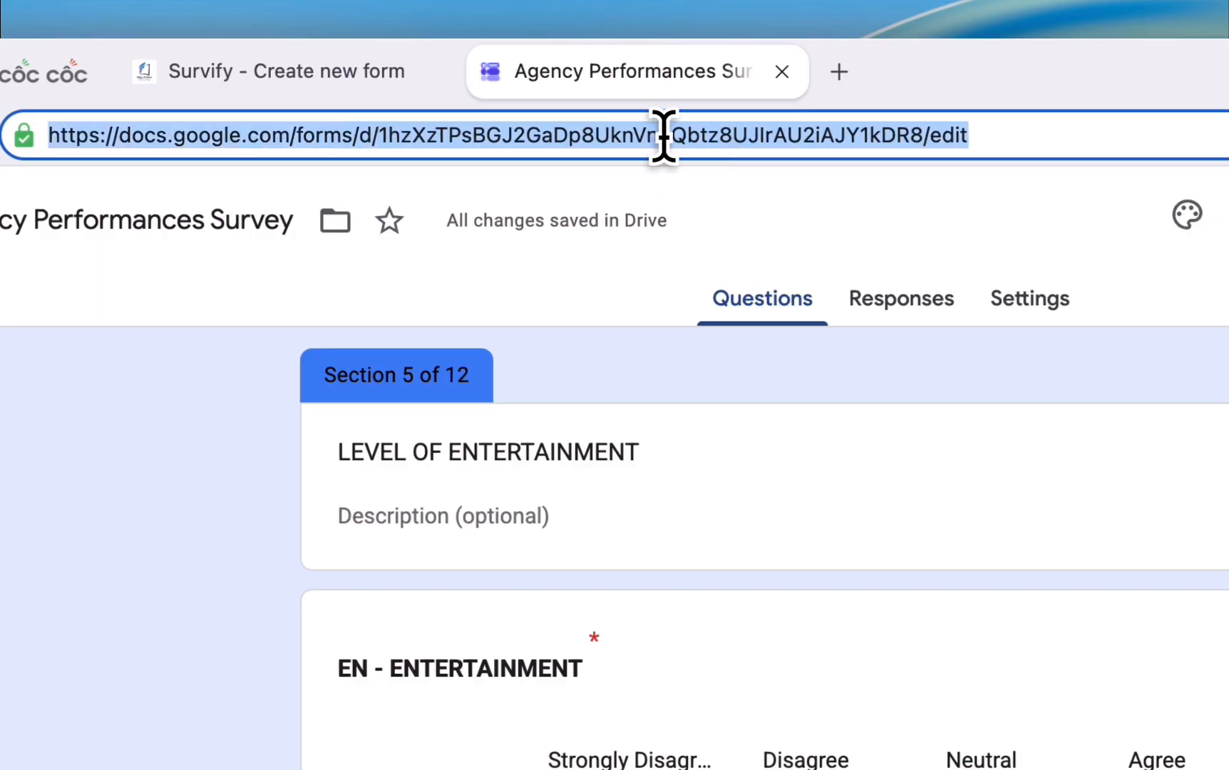
key(super+c)
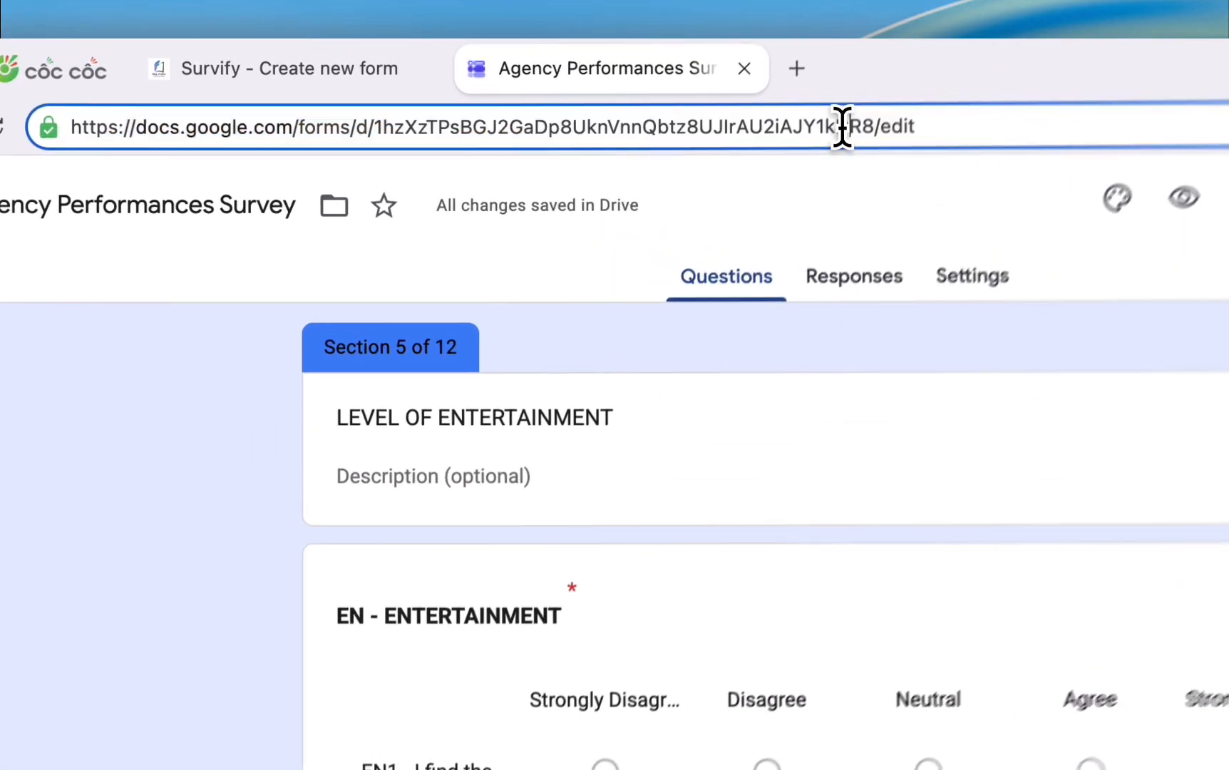
Step: Return to Survify, paste the form's edit link as the survey URL and get the survey data
click(348, 87)
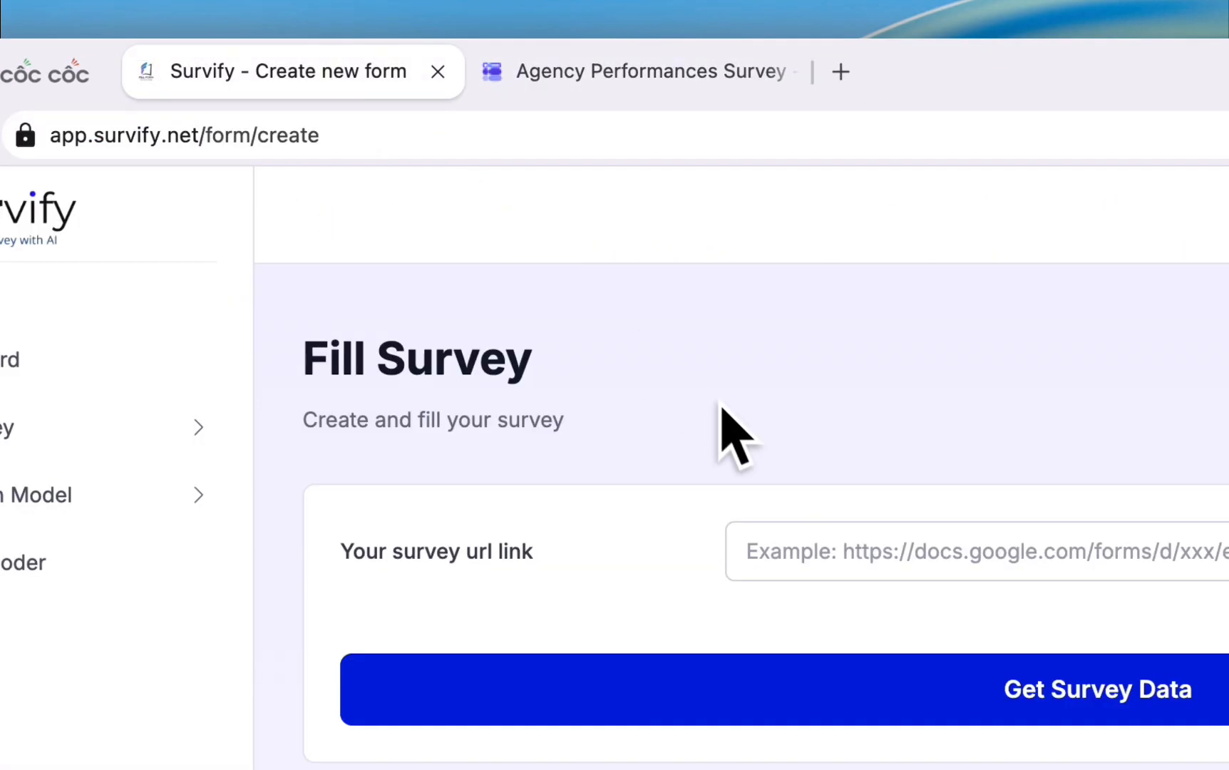
click(866, 542)
key(super+v)
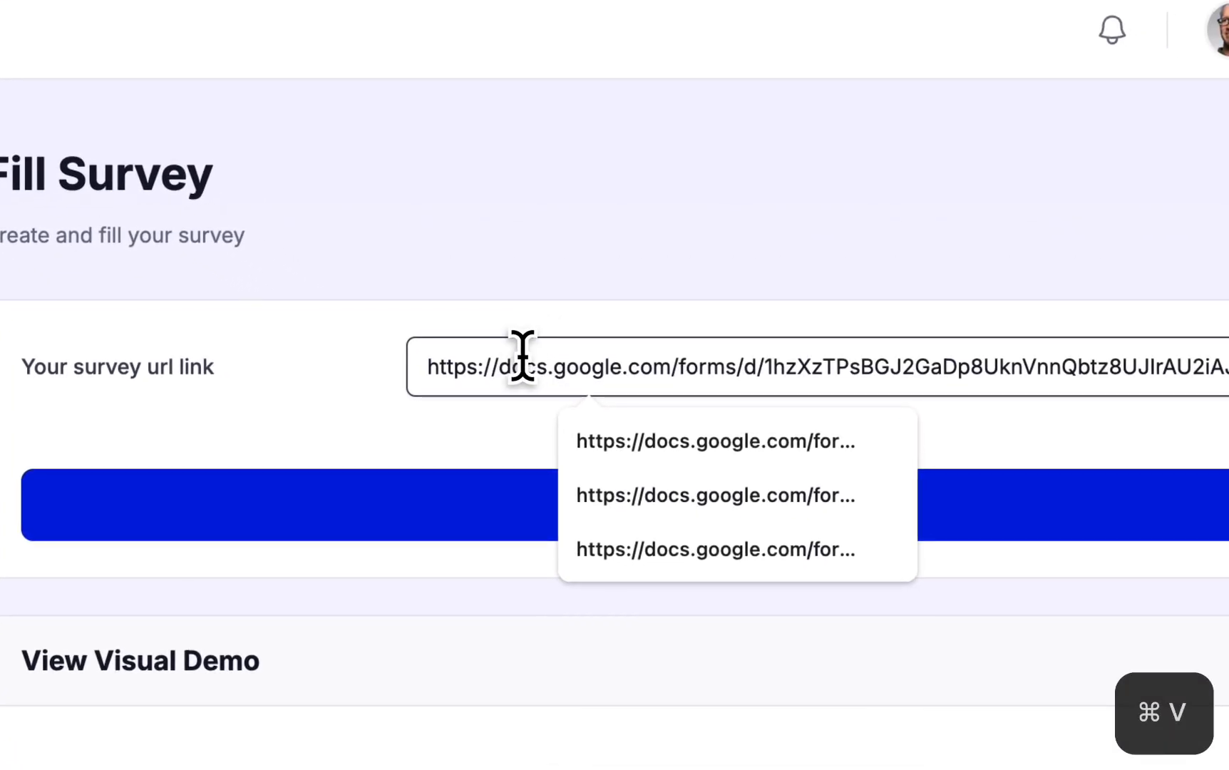
click(541, 440)
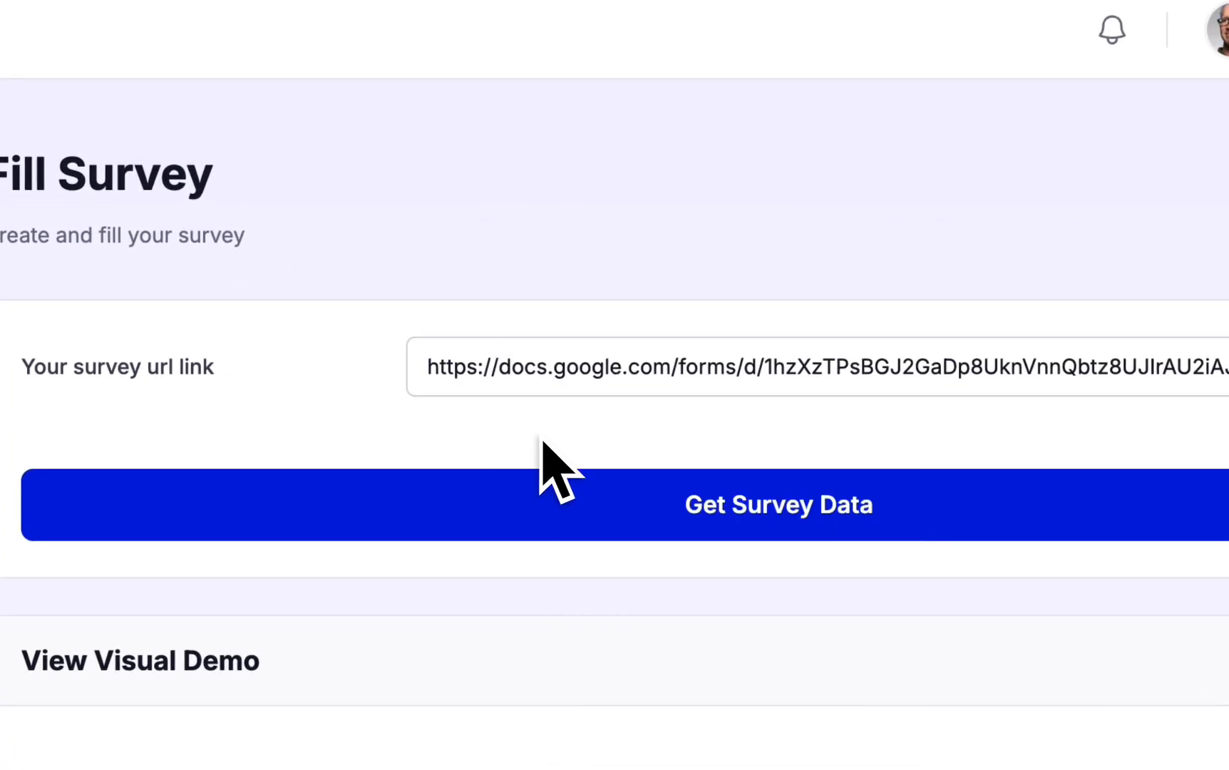
click(783, 519)
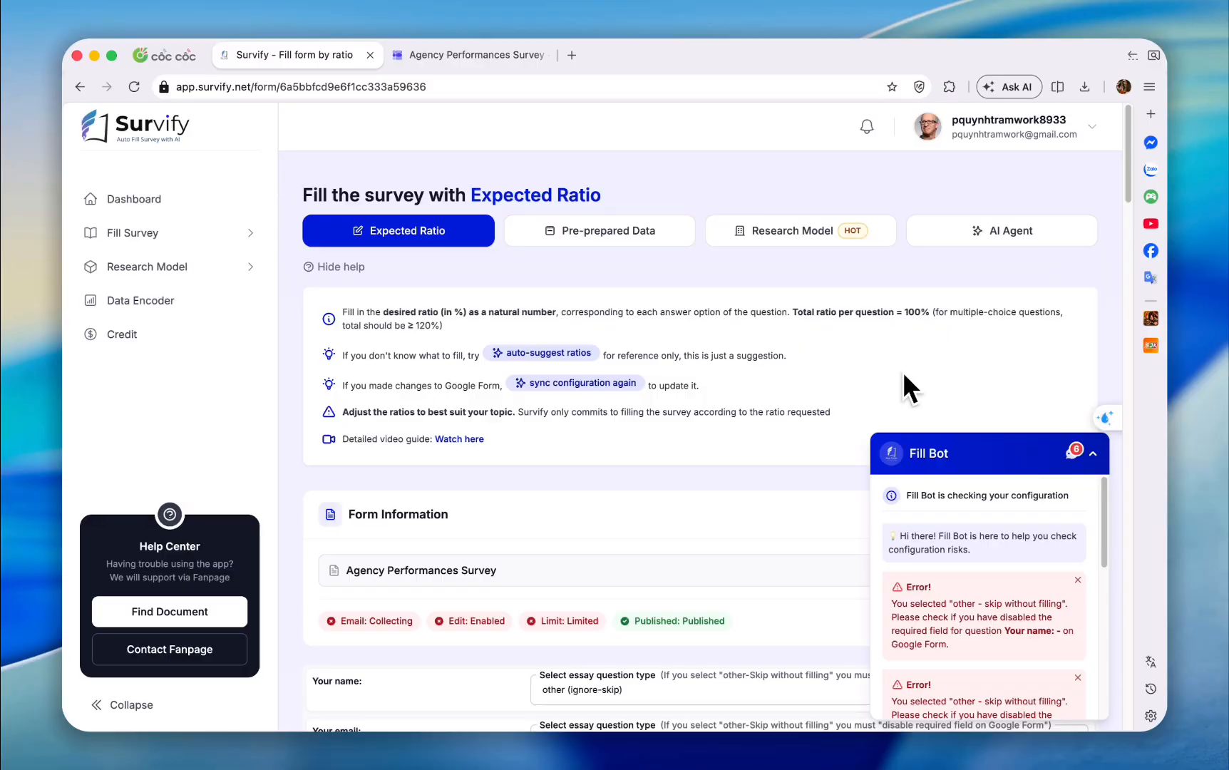
Step: Review the imported questions' ratio fields and the form's email, edit, limit and published status labels
scroll(903, 371, down, 5)
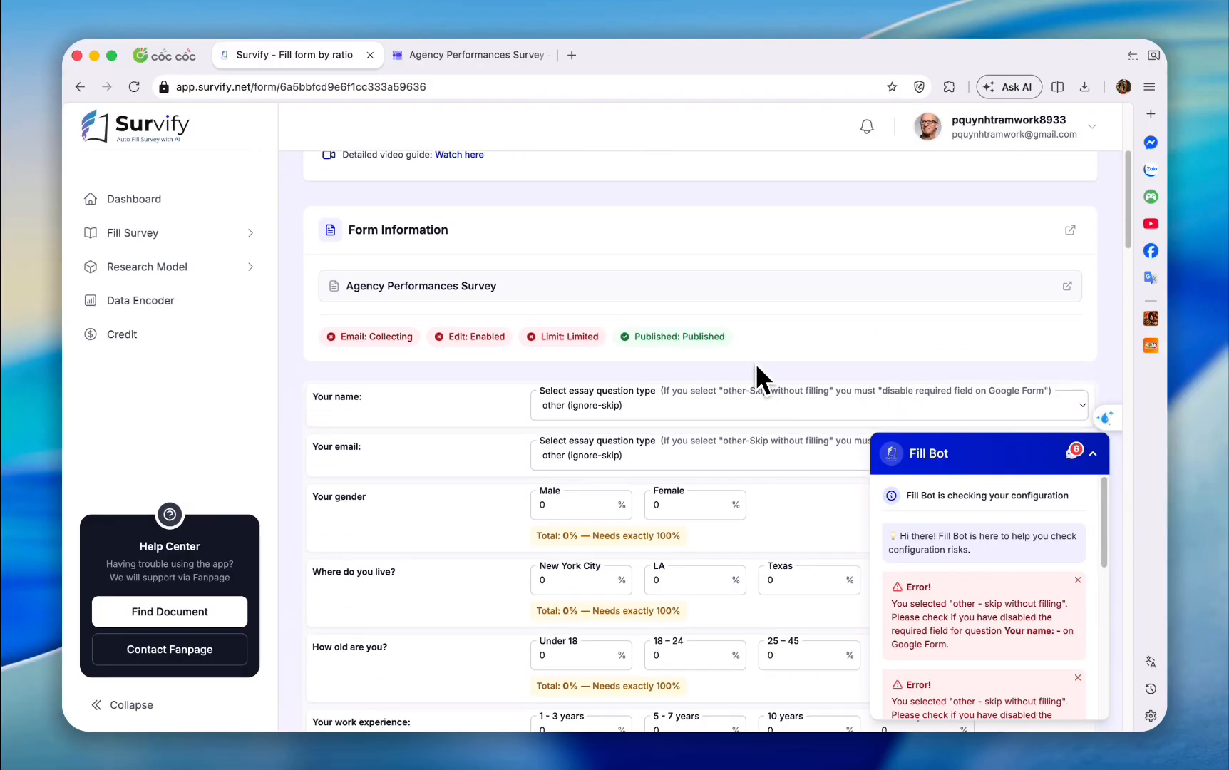
scroll(755, 353, down, 3)
scroll(754, 353, down, 1)
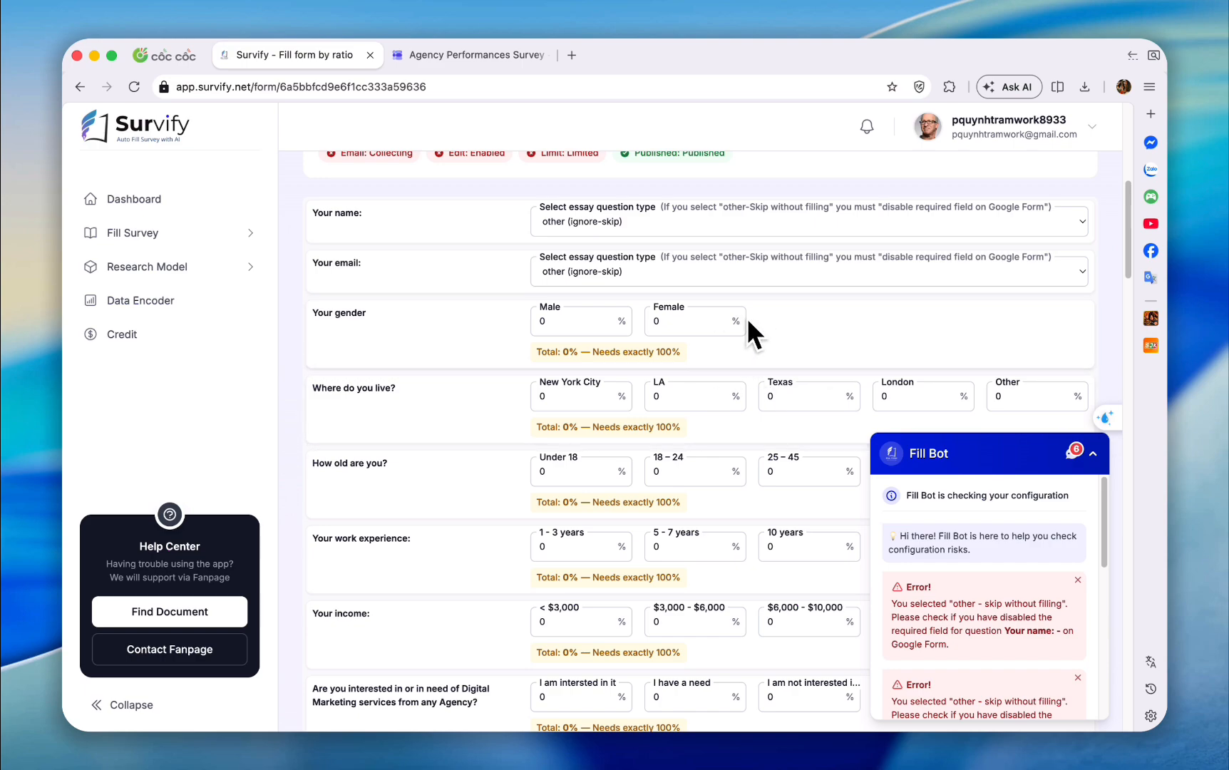
scroll(564, 259, up, 4)
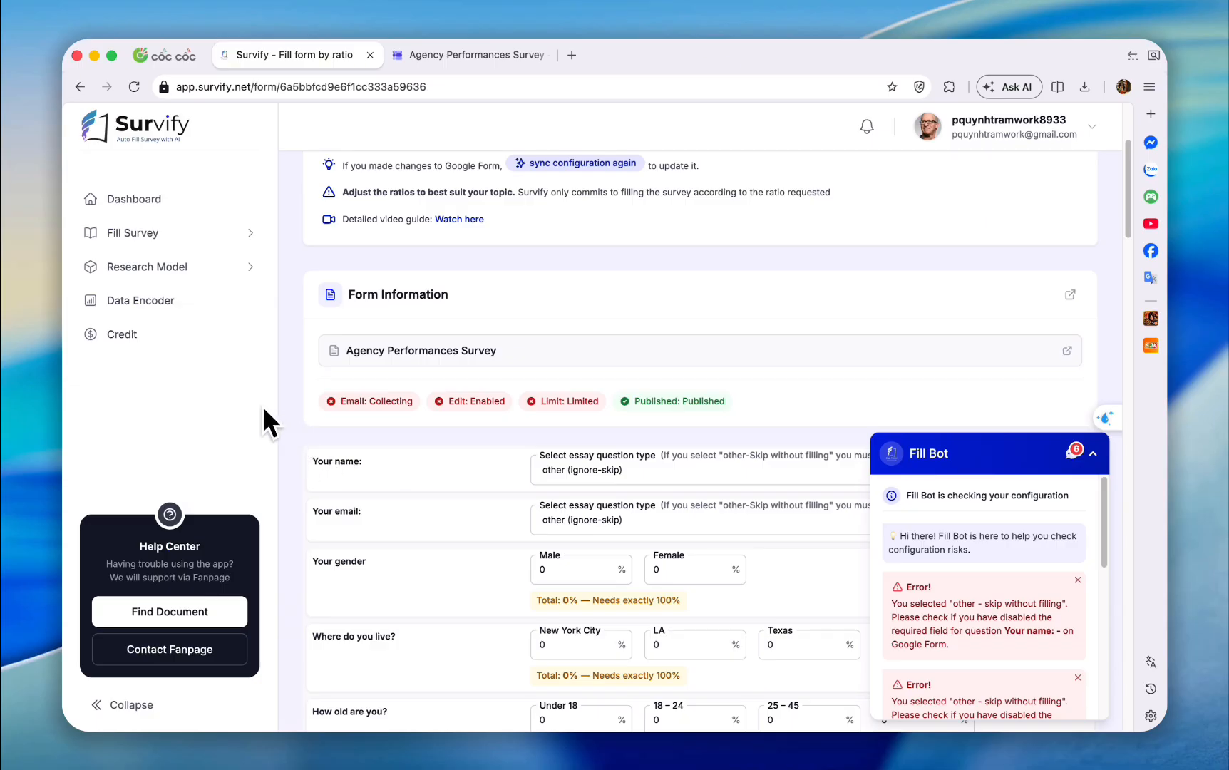
mouse_move(335, 406)
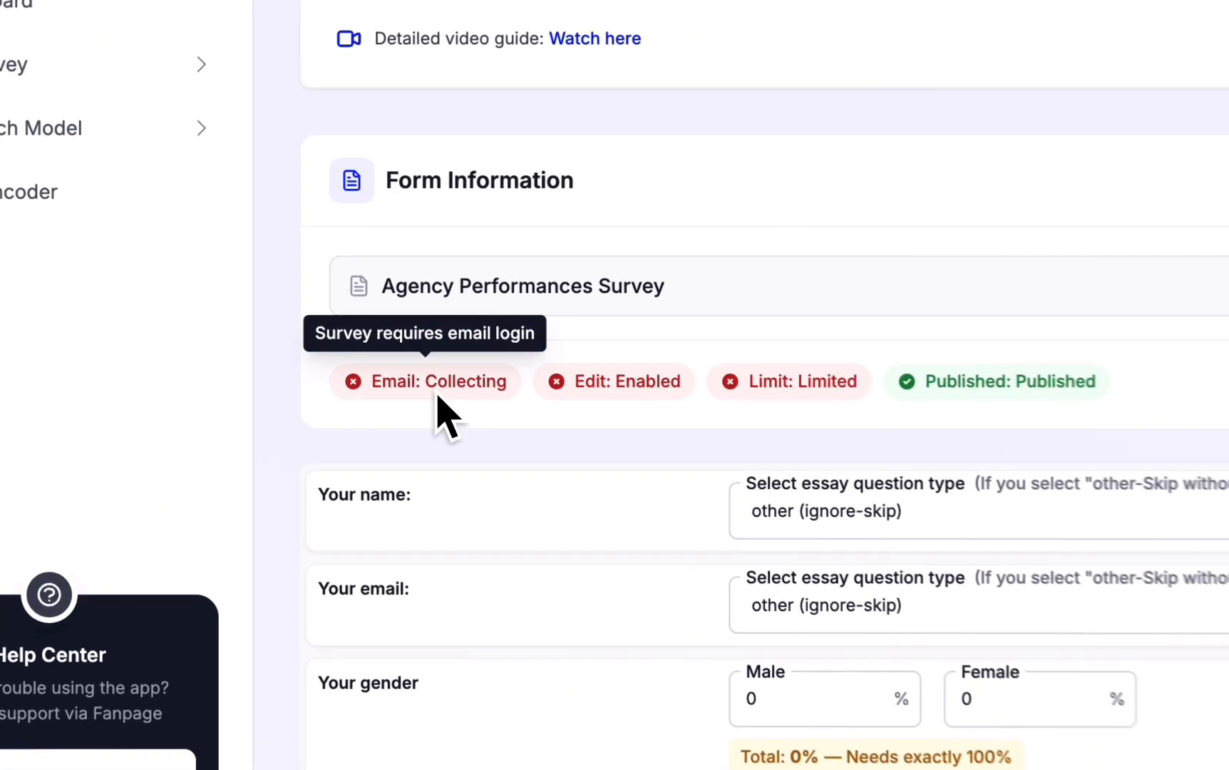
drag(370, 381, 878, 400)
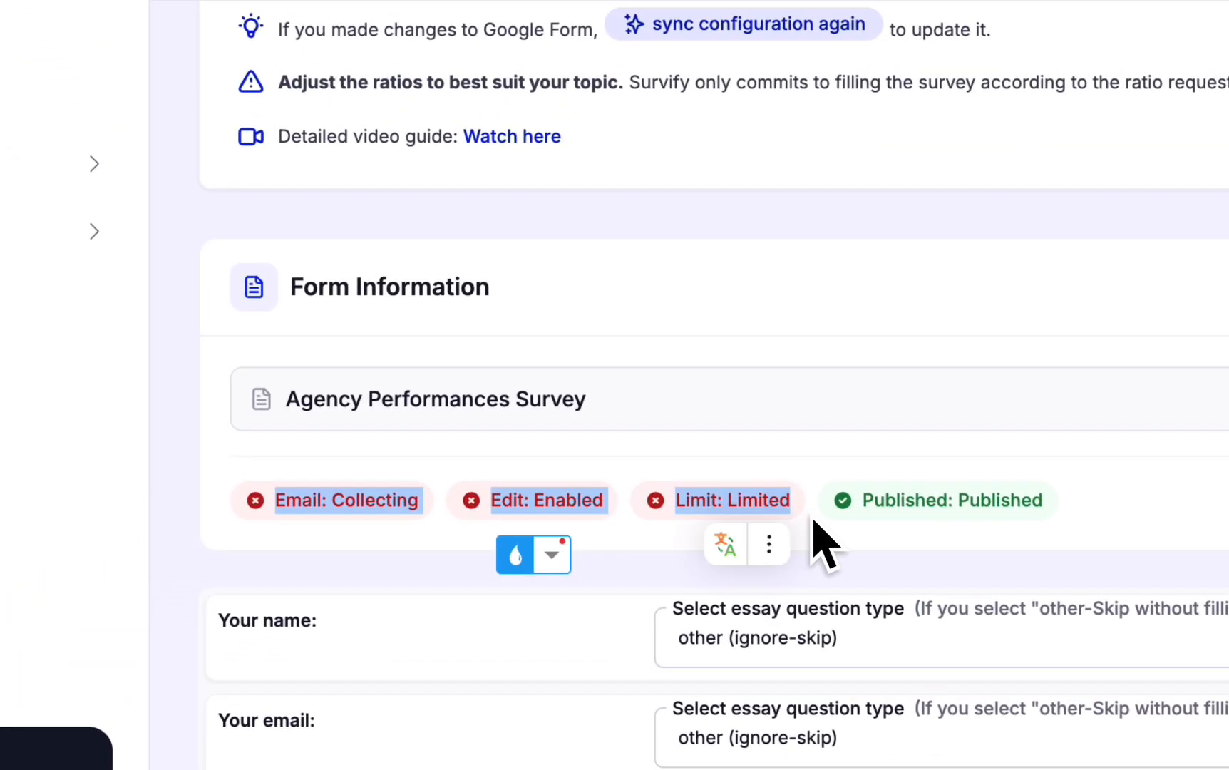
click(815, 521)
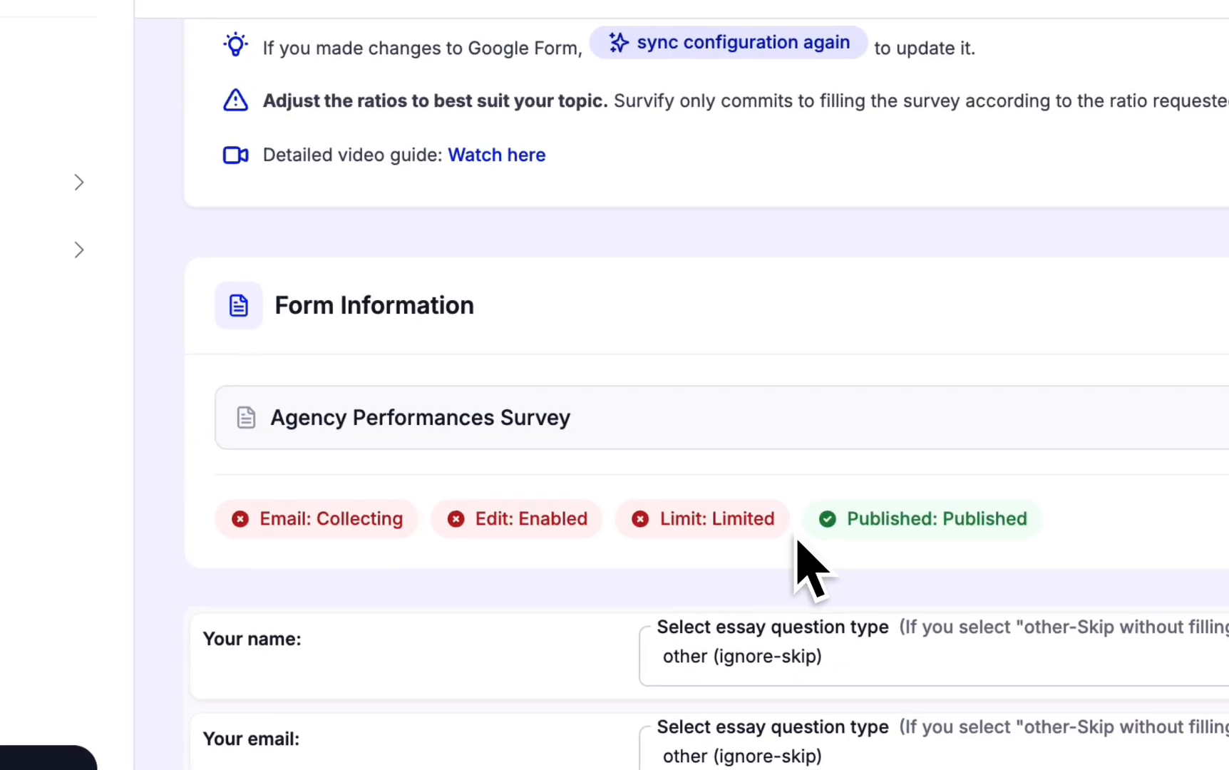
Step: In the Google Forms settings, set email collection to Do not collect and turn off response editing and the one-response limit
mouse_move(633, 523)
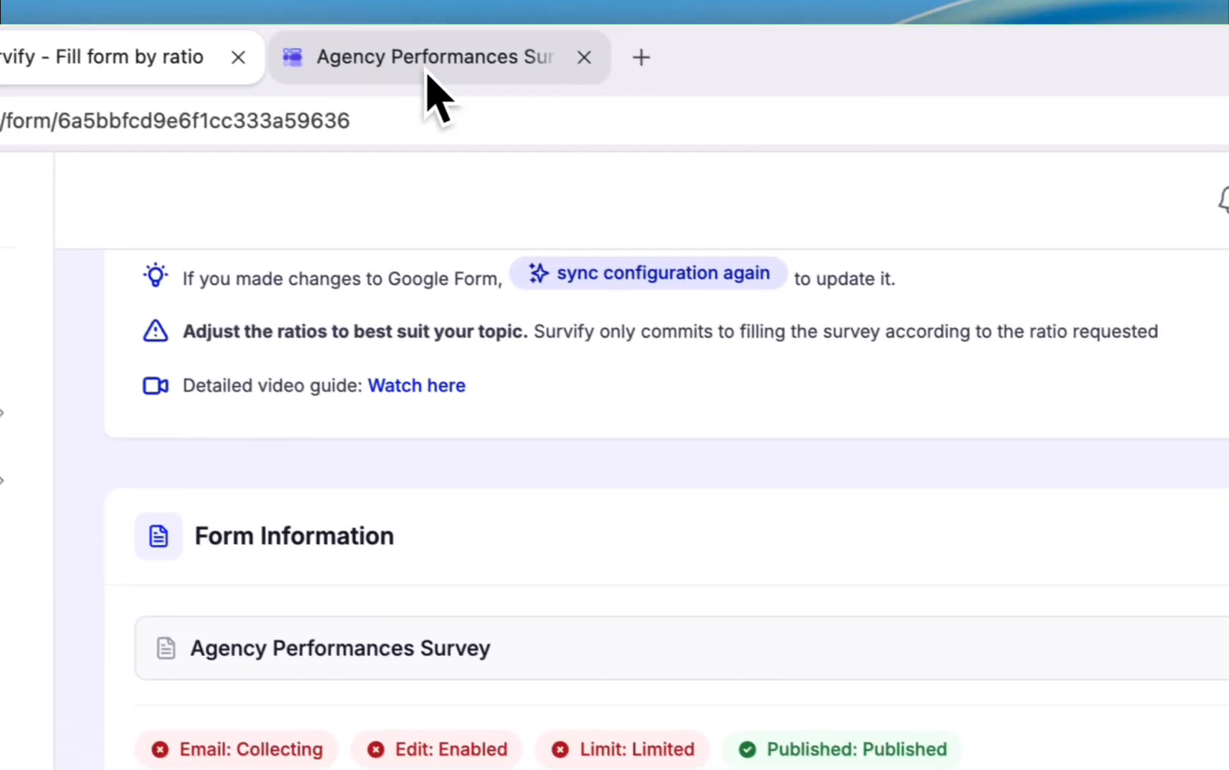
click(425, 74)
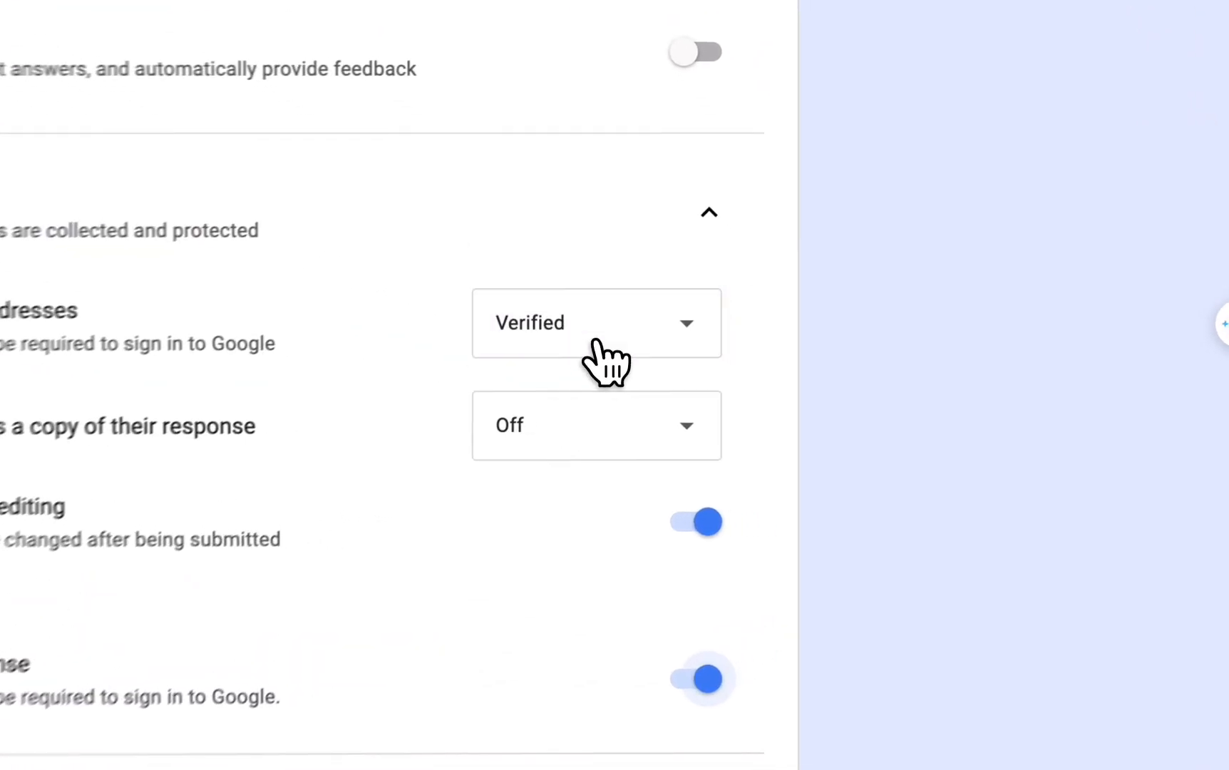
click(773, 426)
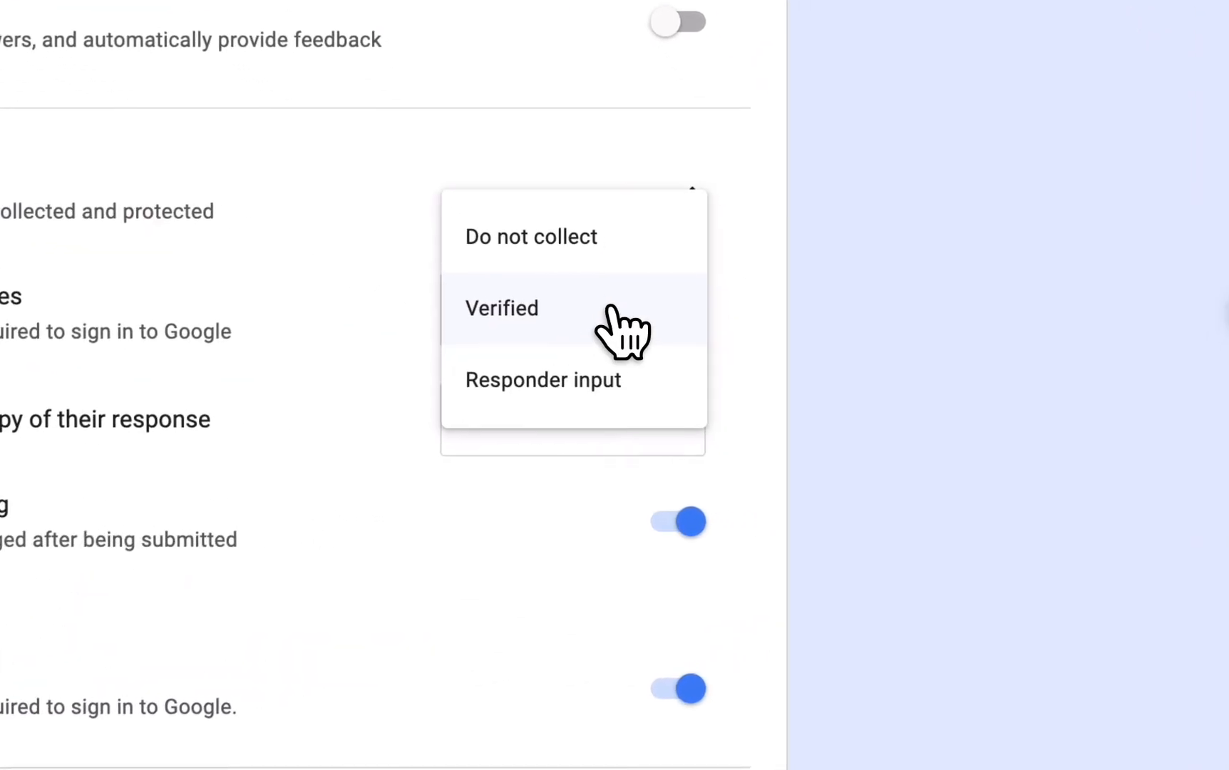
click(607, 233)
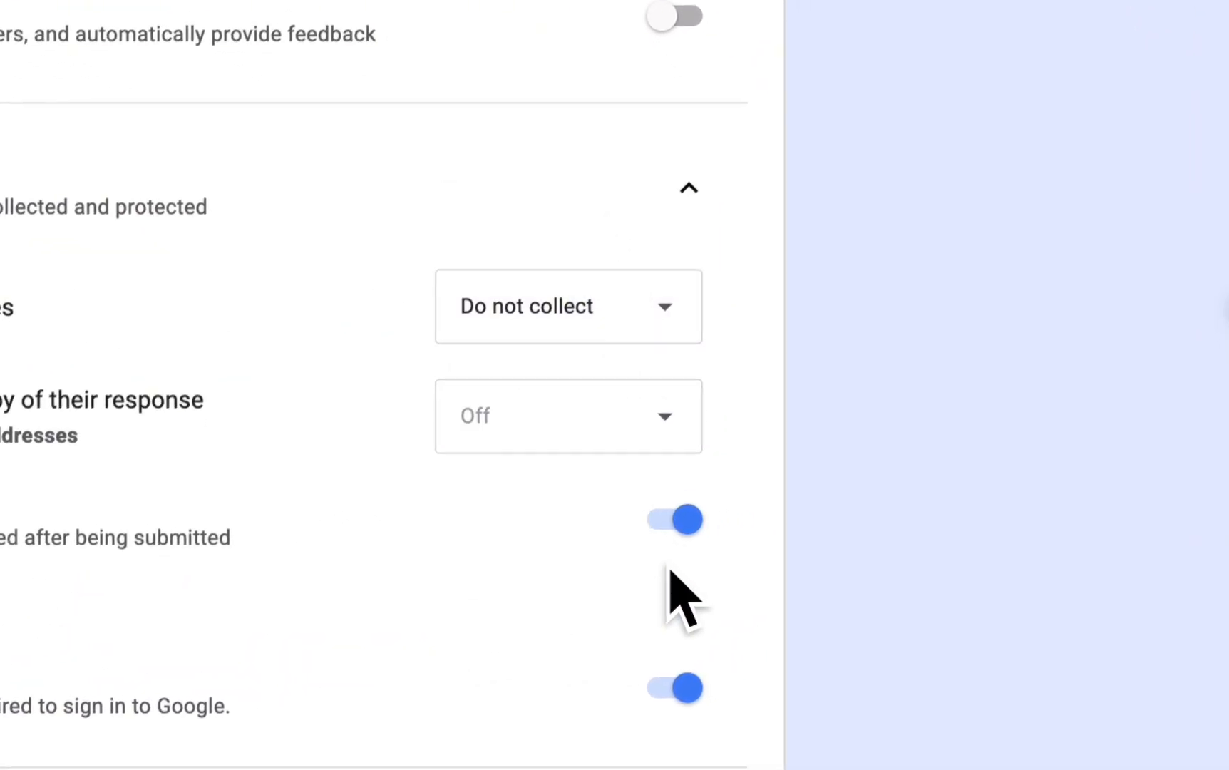
click(669, 521)
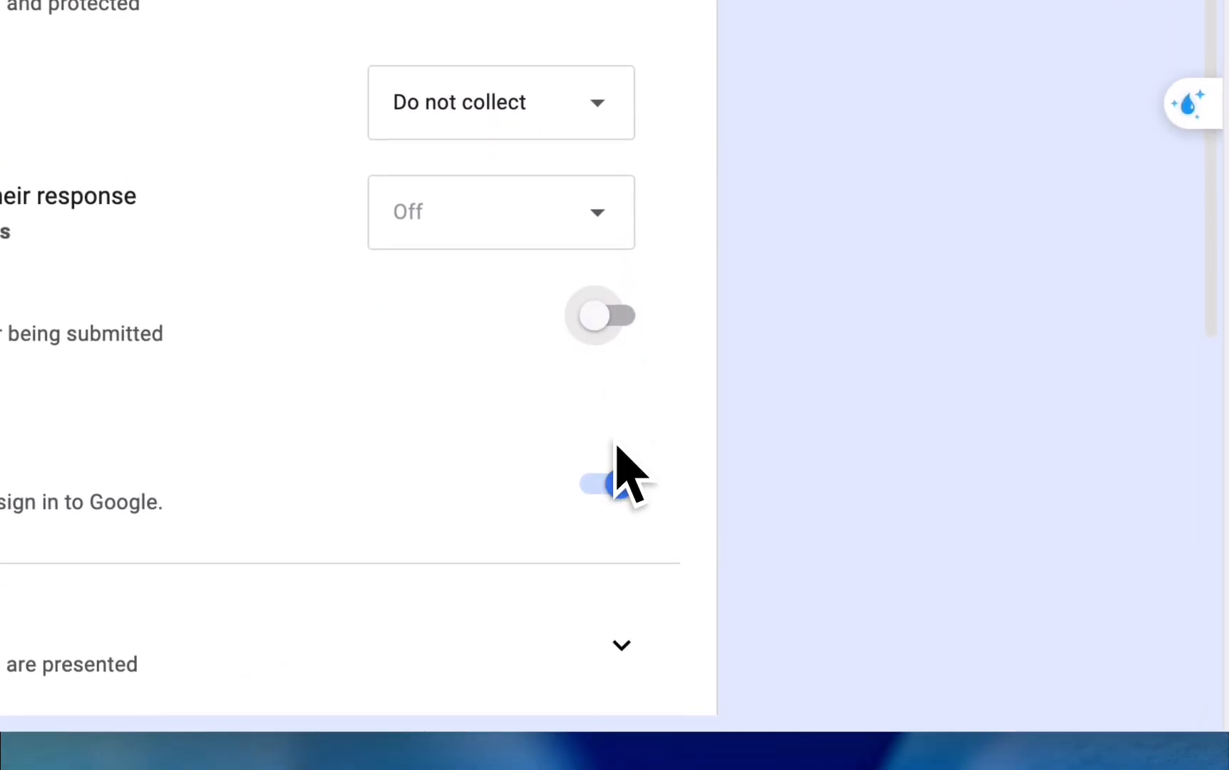
click(614, 484)
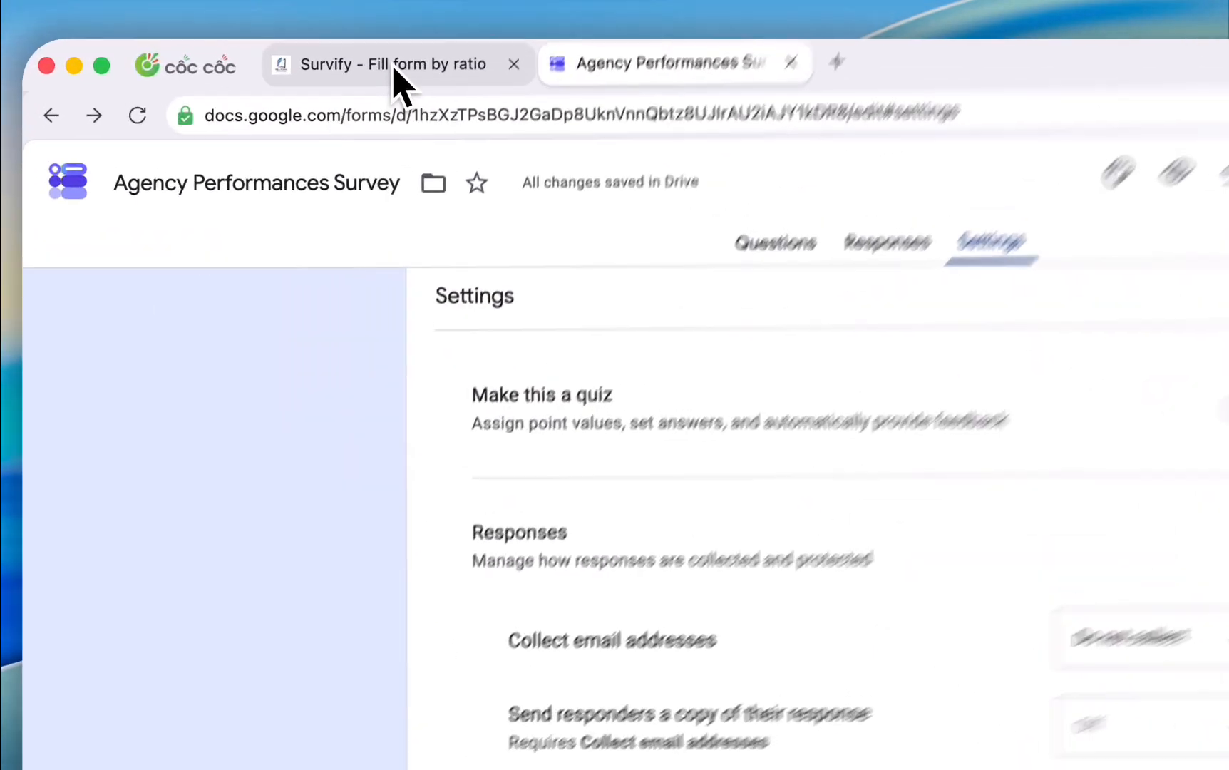
Step: Return to Survify and sync the configuration again to update the form's email, edit and limit statuses
click(307, 54)
scroll(629, 460, up, 3)
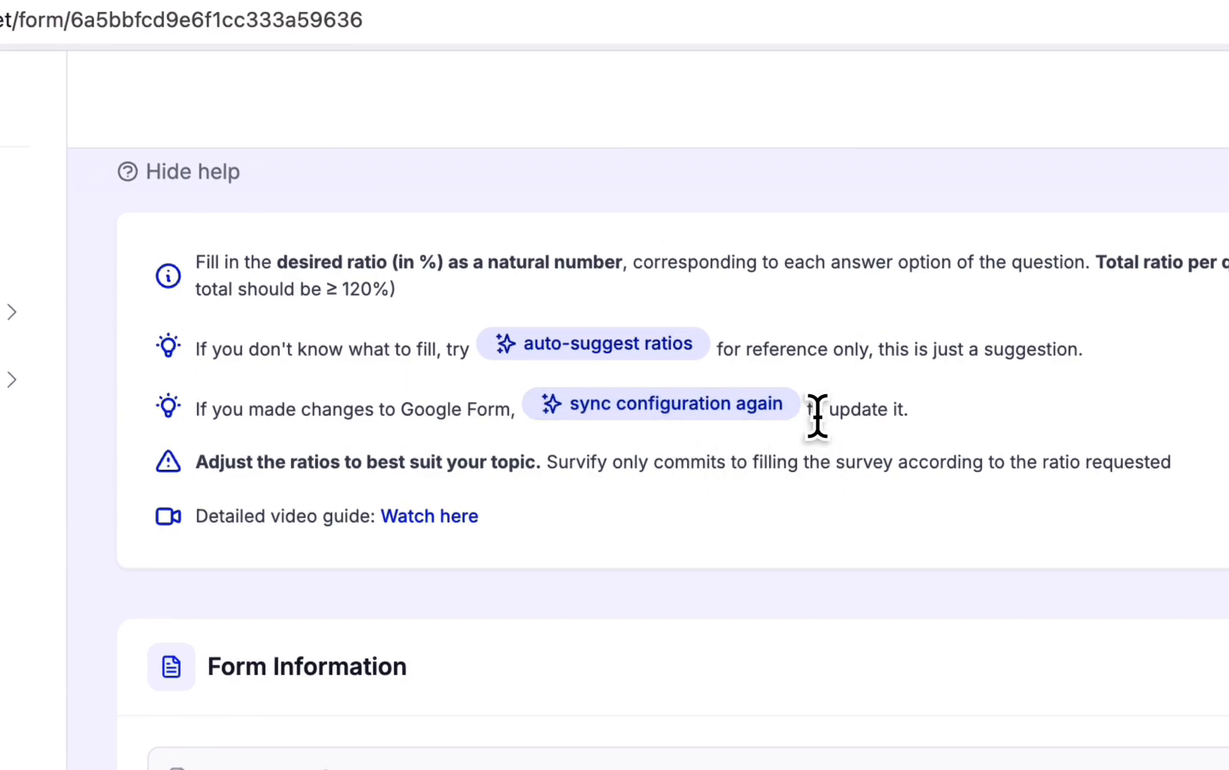
double_click(743, 416)
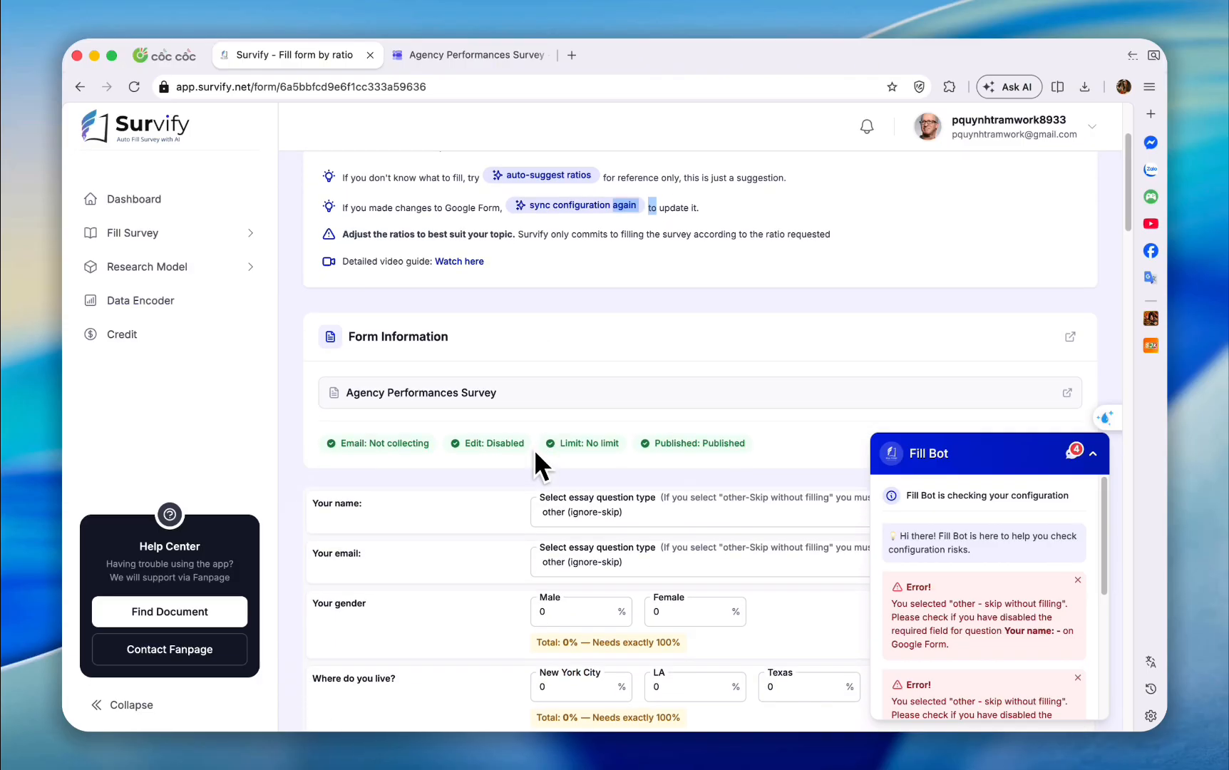
click(534, 450)
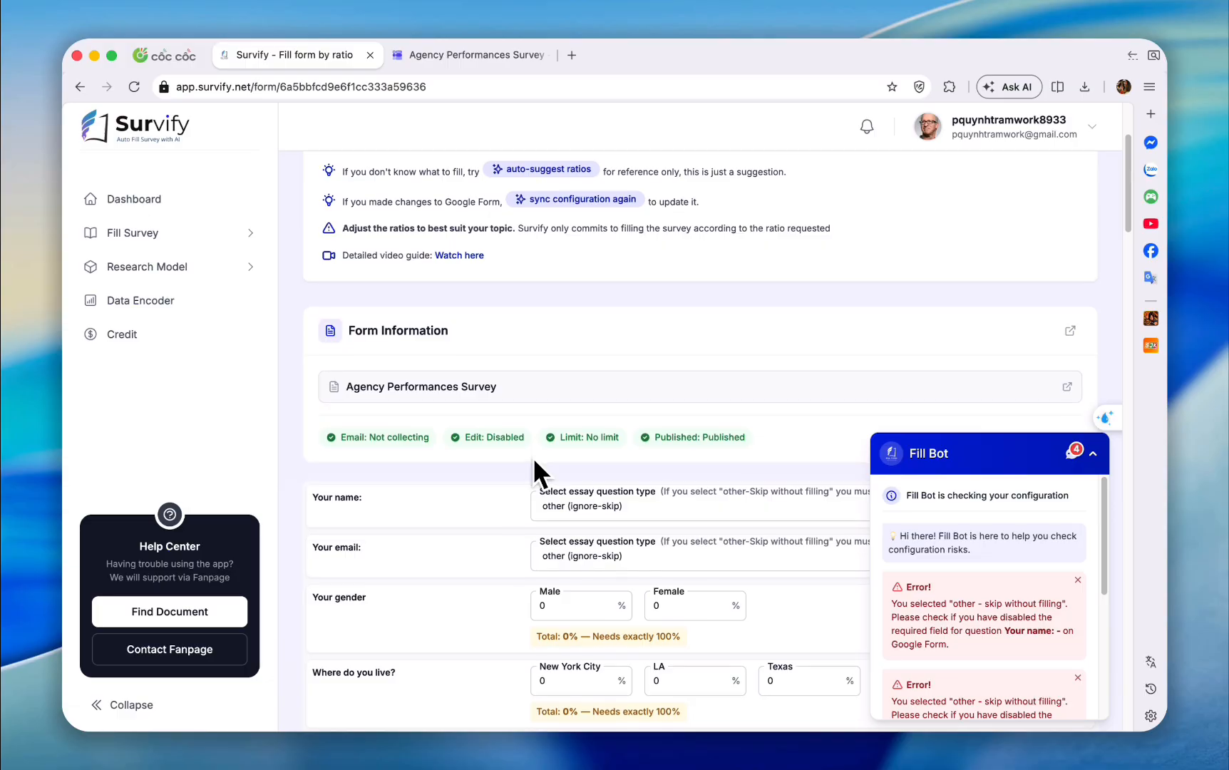
Step: Set the essay question type of "Your name" to custom (custom content) and activate its answer box
scroll(534, 460, down, 2)
scroll(527, 448, down, 2)
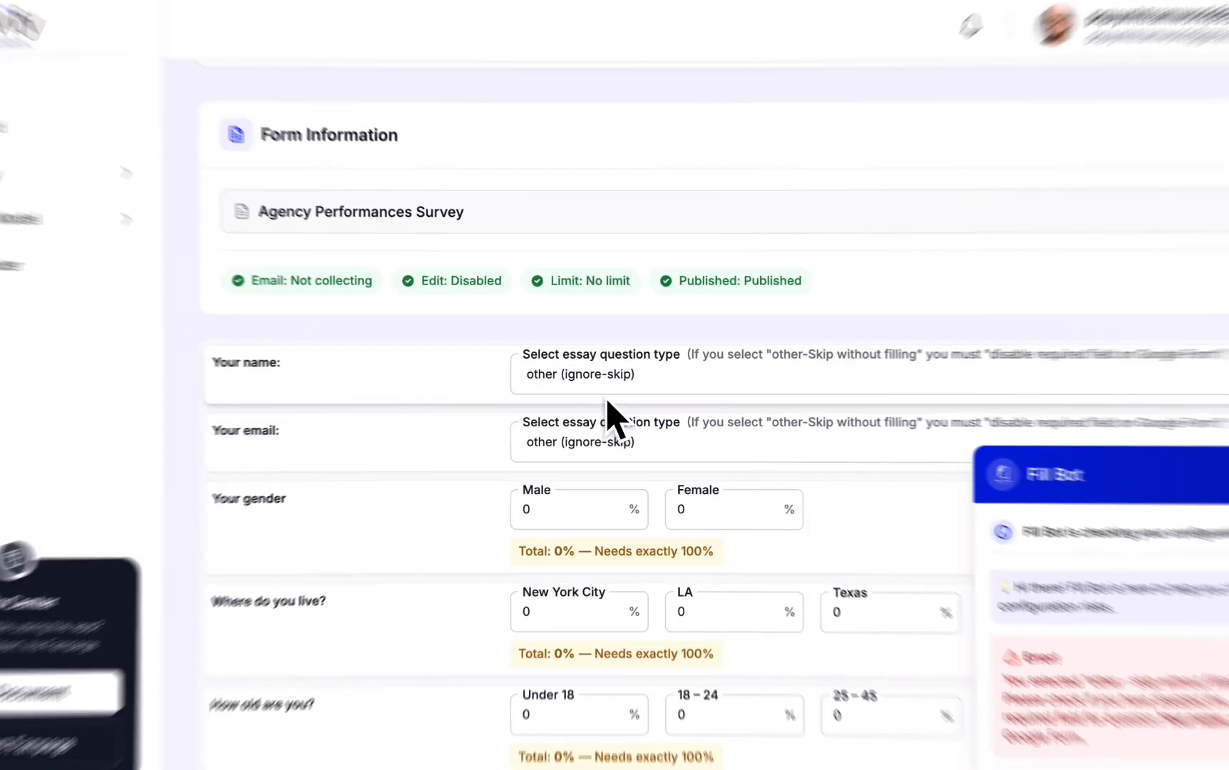
click(599, 389)
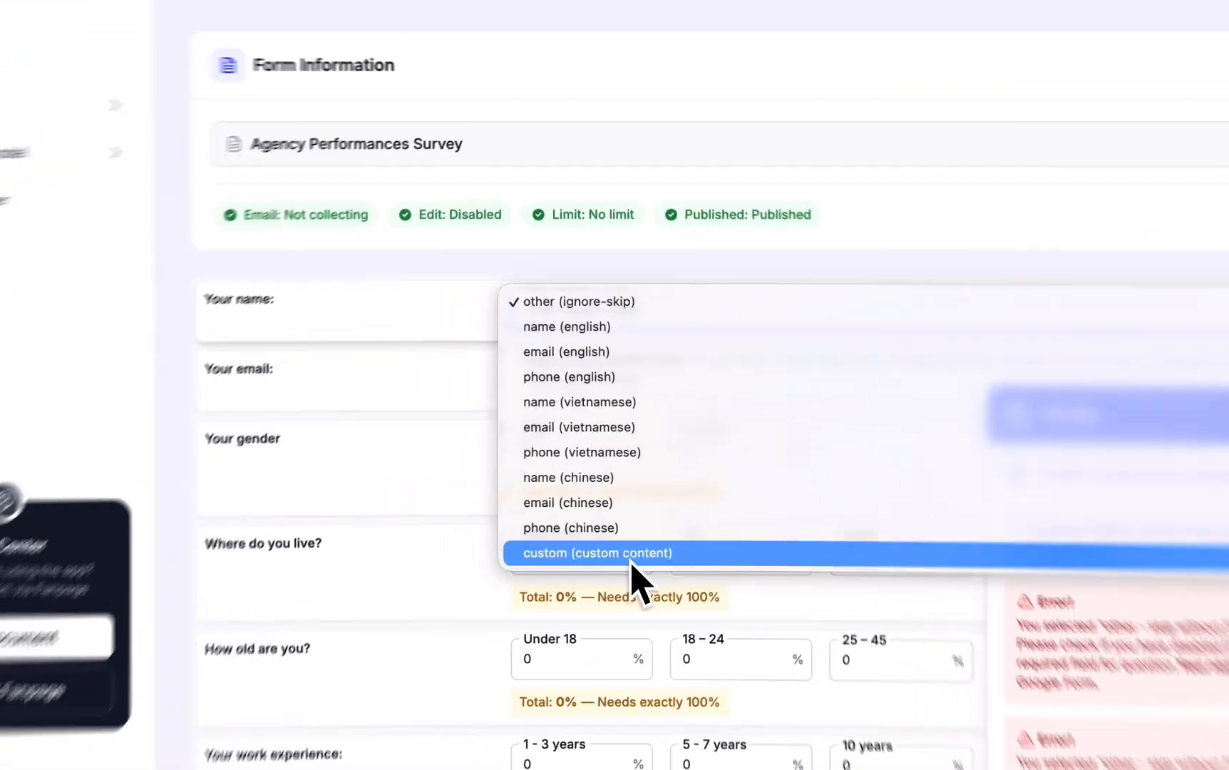
click(616, 558)
click(600, 341)
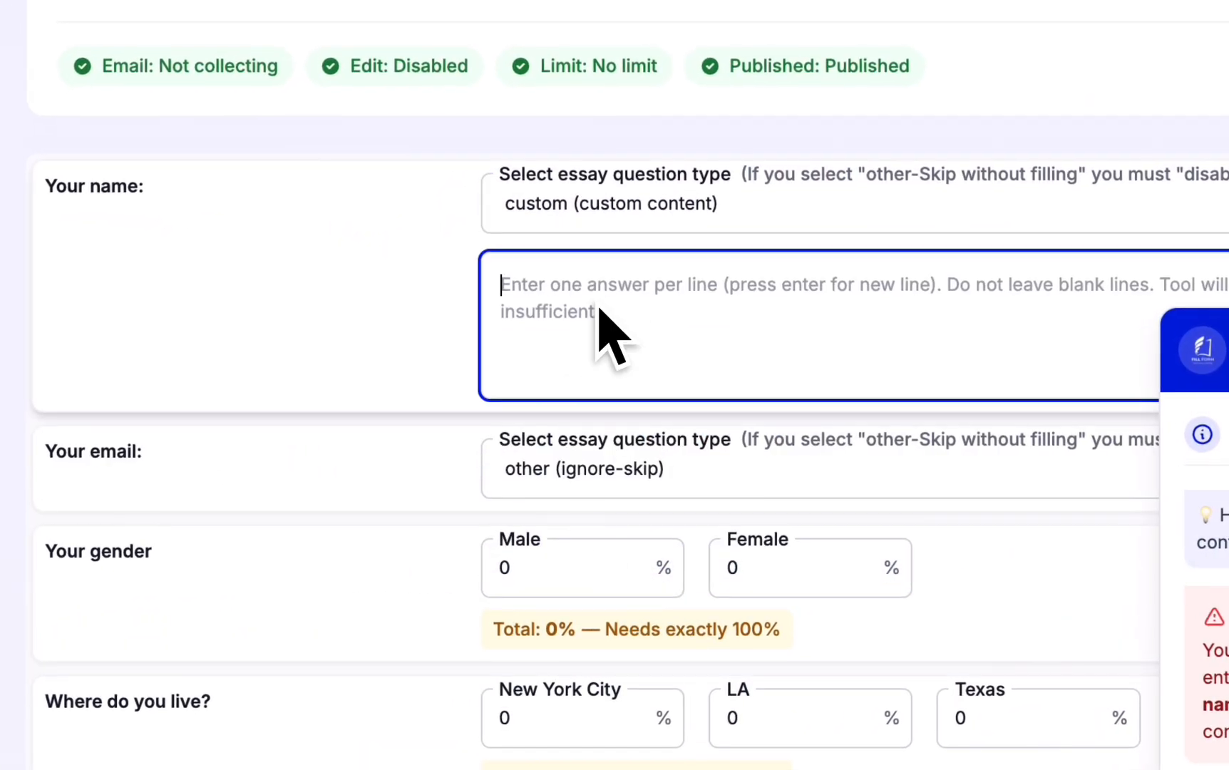
scroll(627, 322, up, 3)
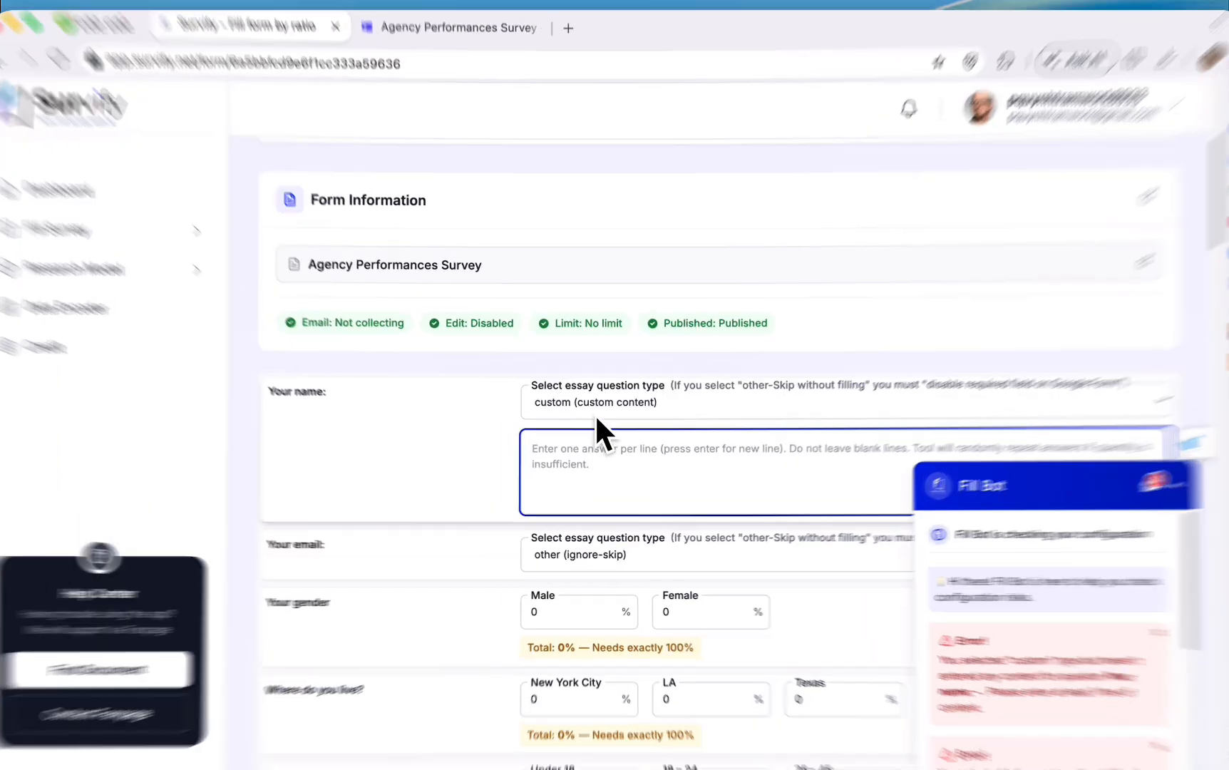
Step: Set the essay question type to name (english) for "Your name" and email (english) for "Your email"
click(602, 377)
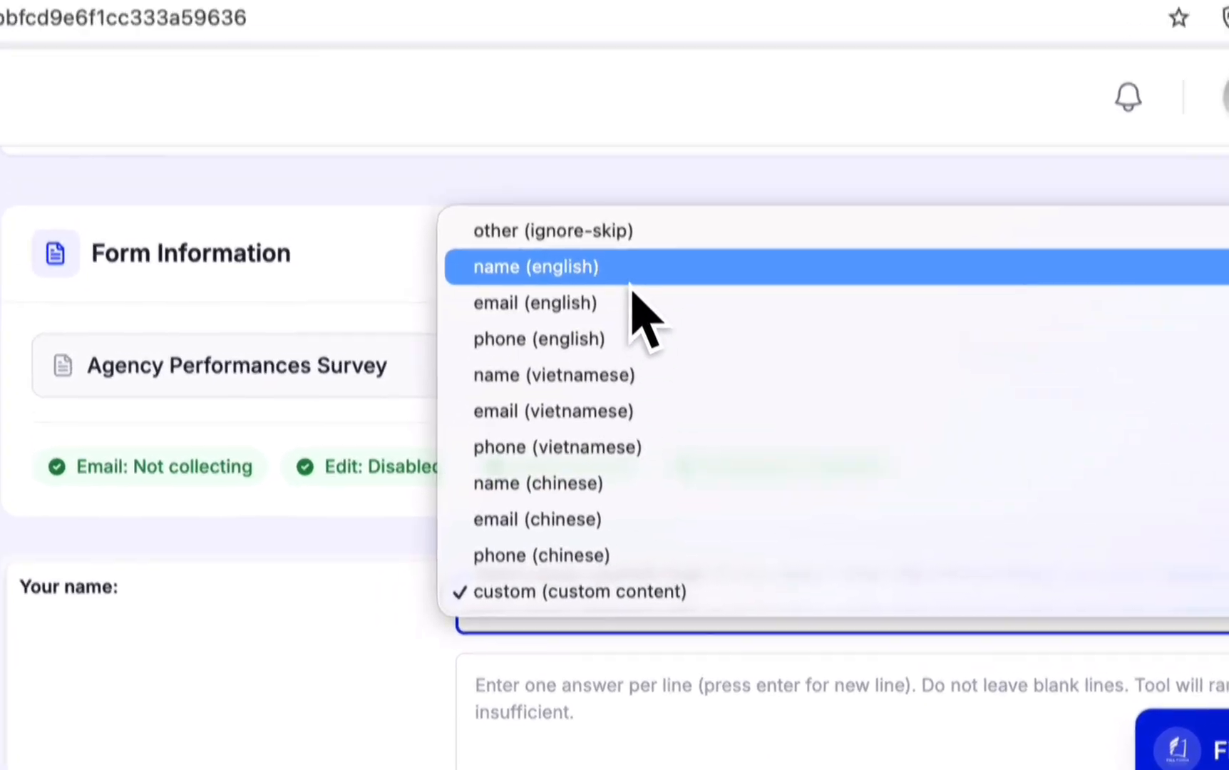
click(627, 192)
click(659, 400)
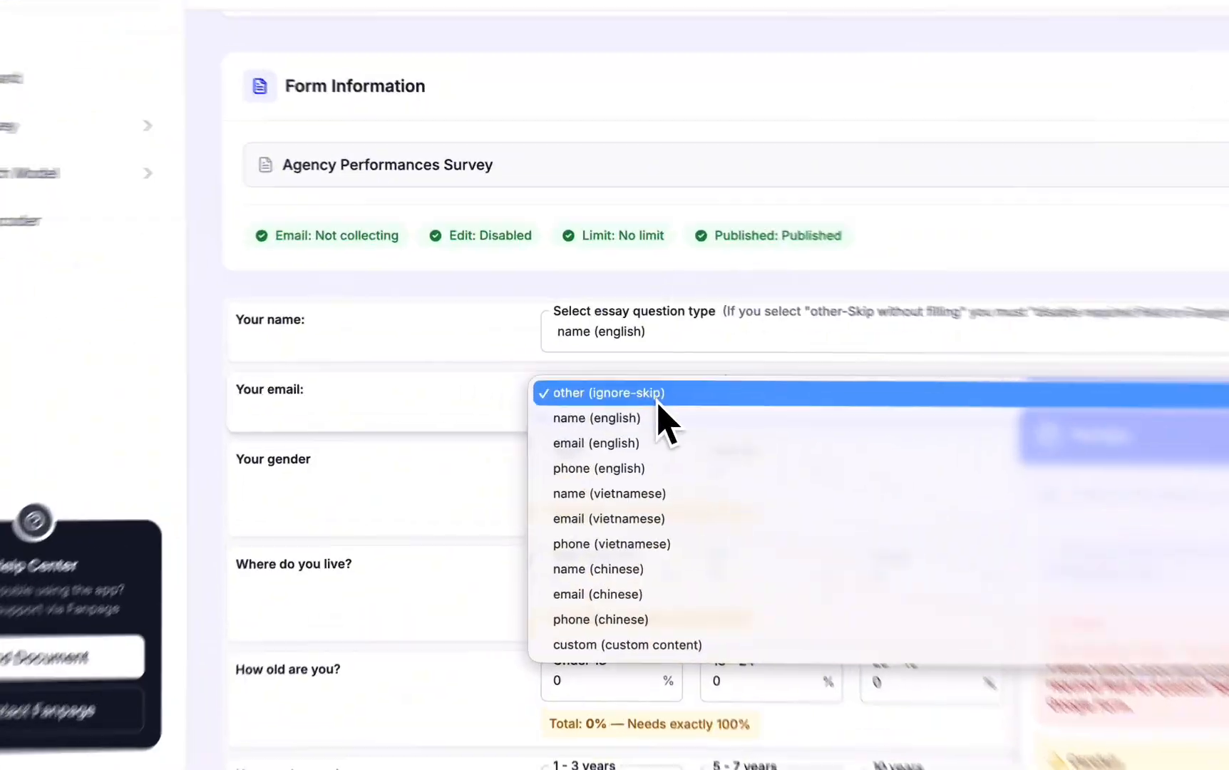
click(713, 423)
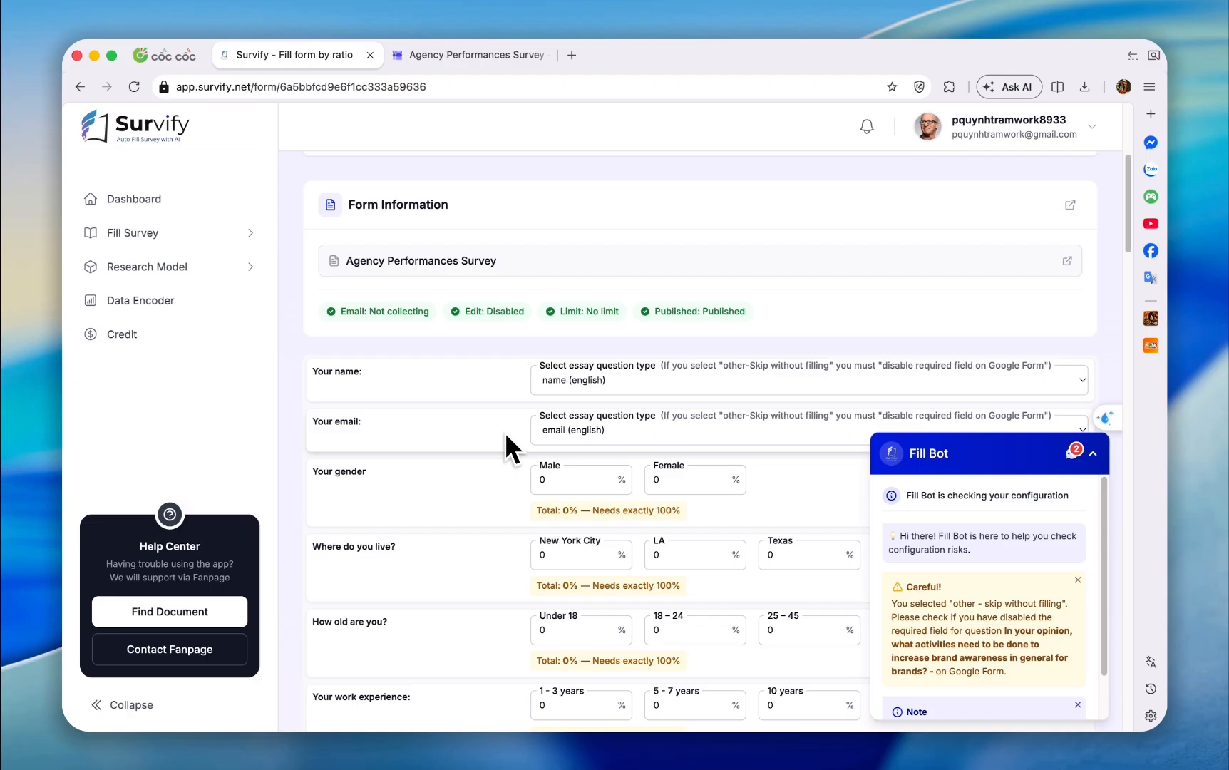
Step: Examine the essay type options for the final open question about activities that increase brand awareness
scroll(506, 436, down, 20)
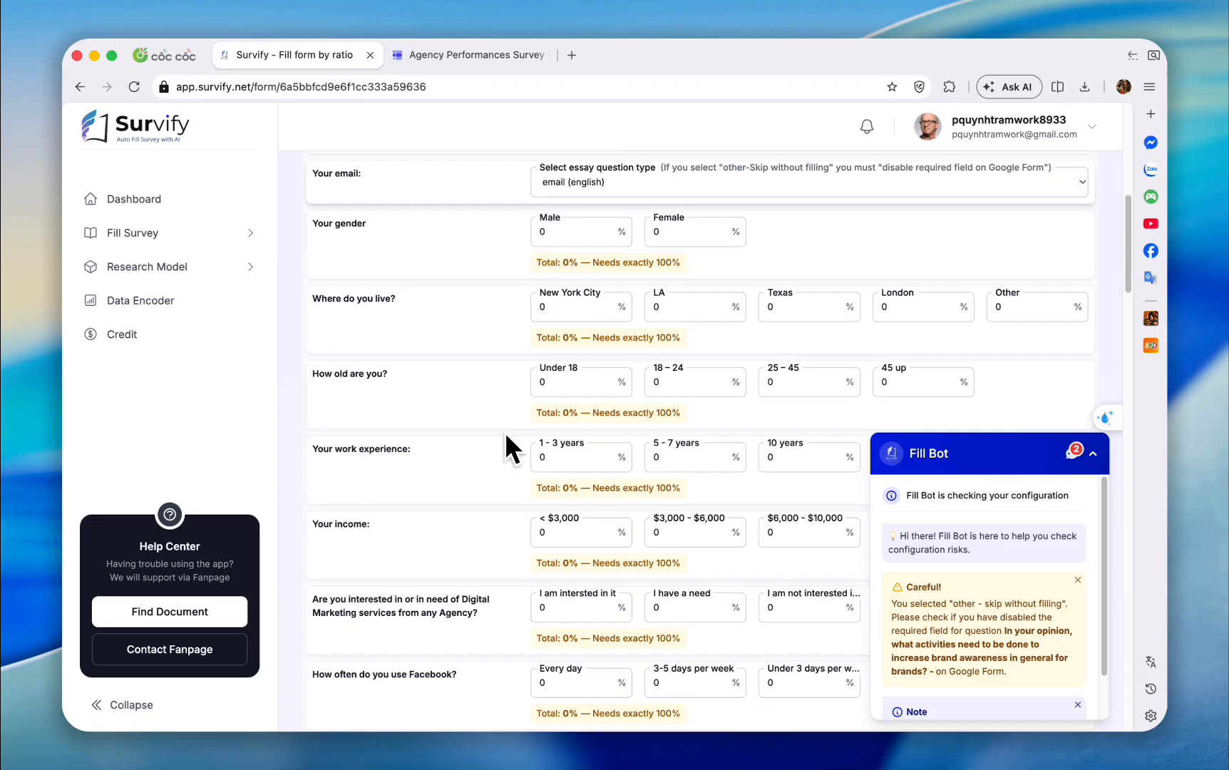
scroll(504, 432, down, 20)
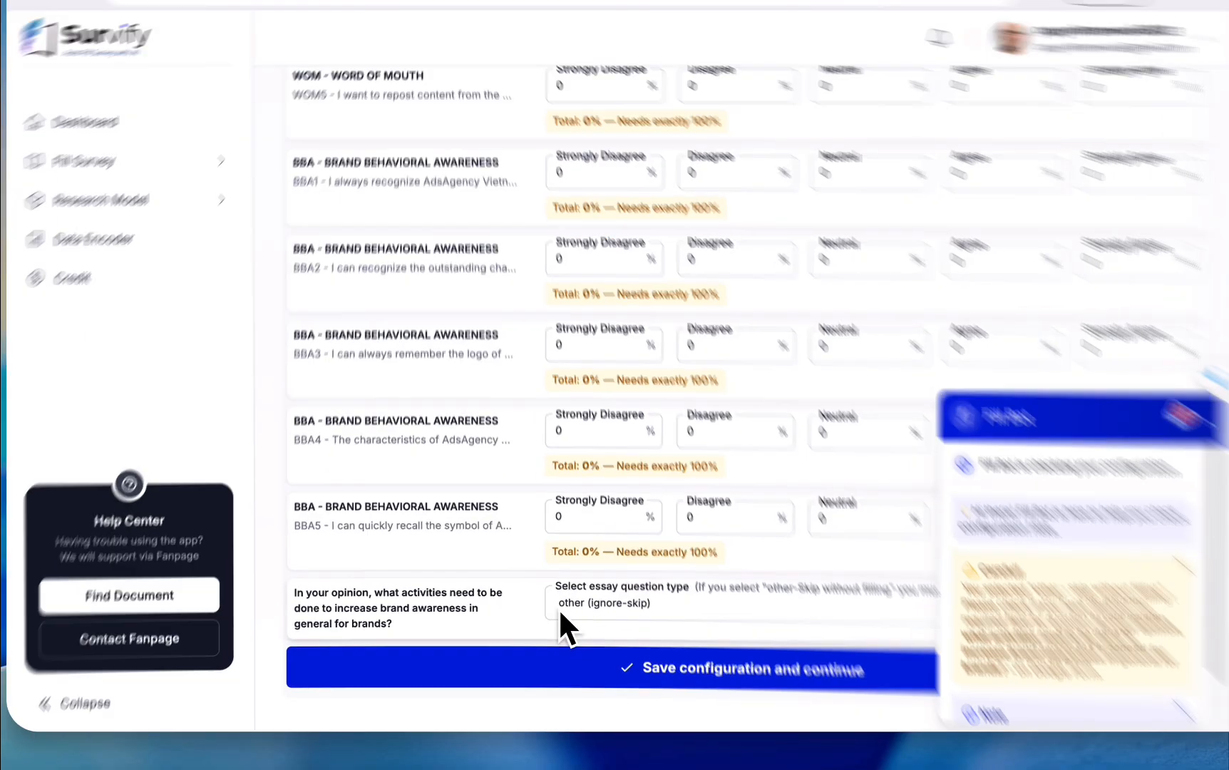
double_click(510, 629)
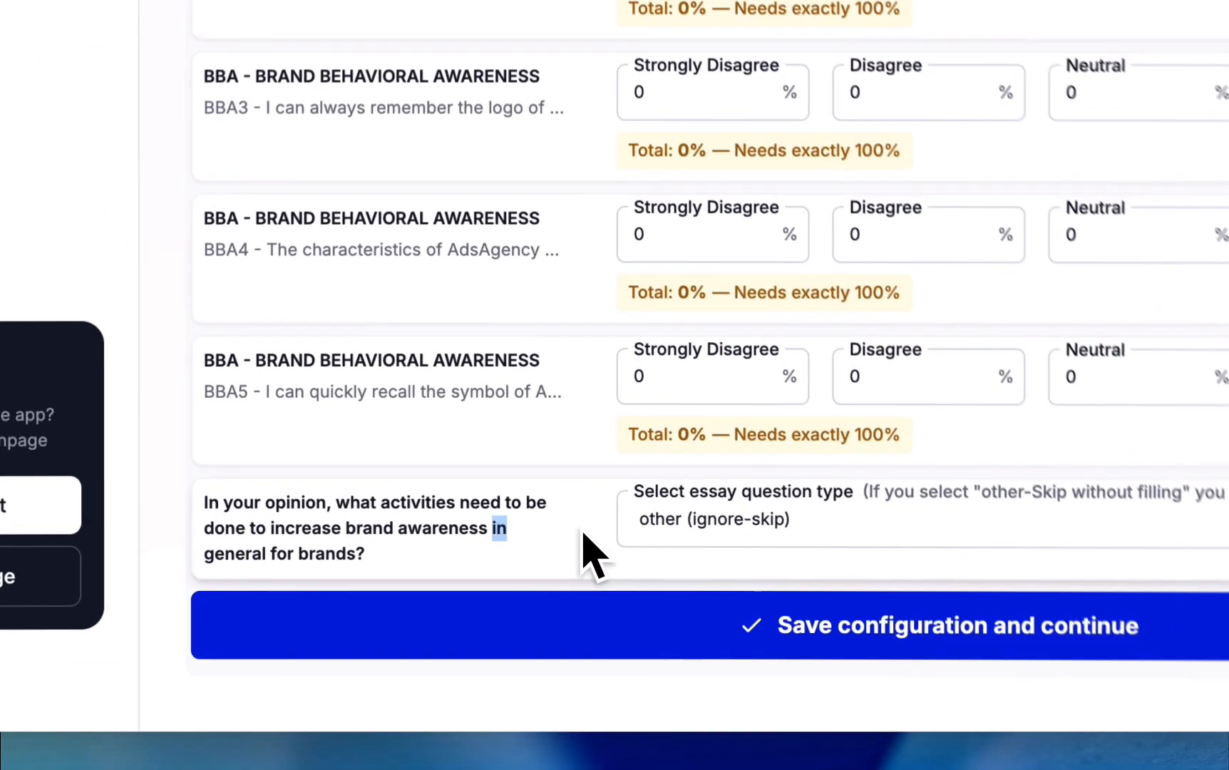
click(589, 555)
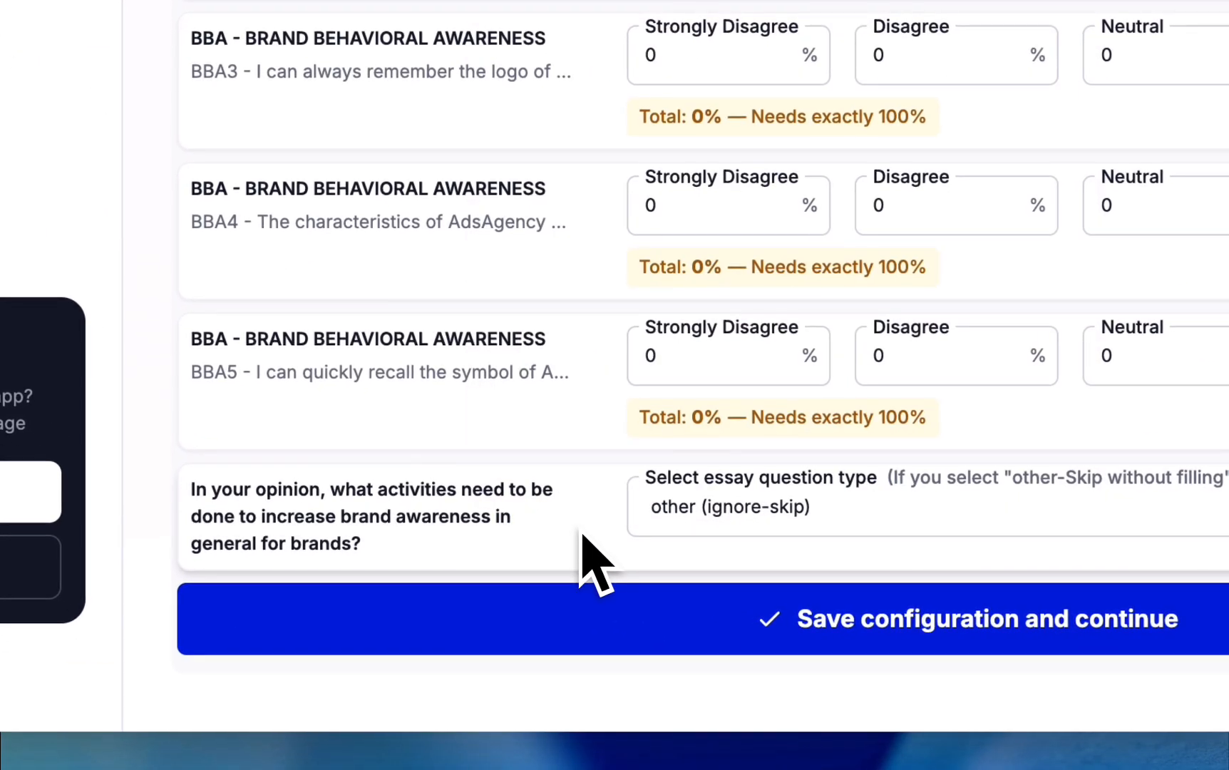
click(660, 527)
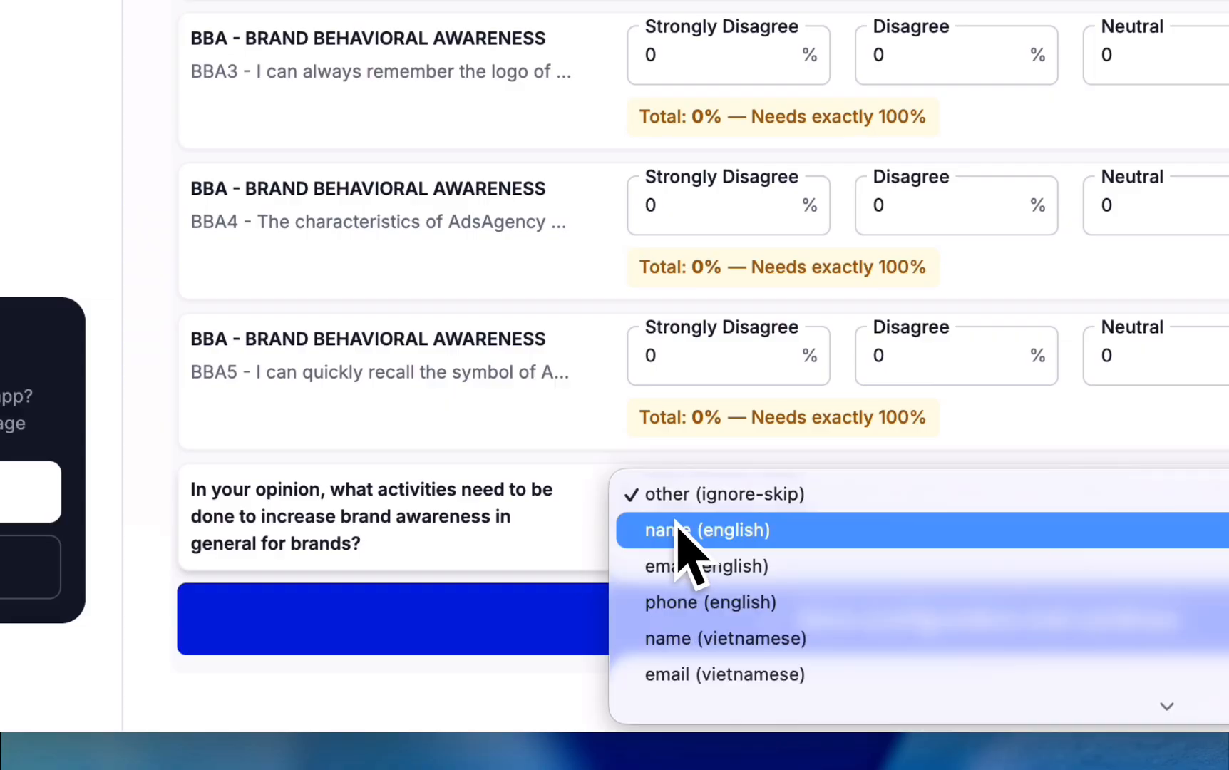
click(570, 533)
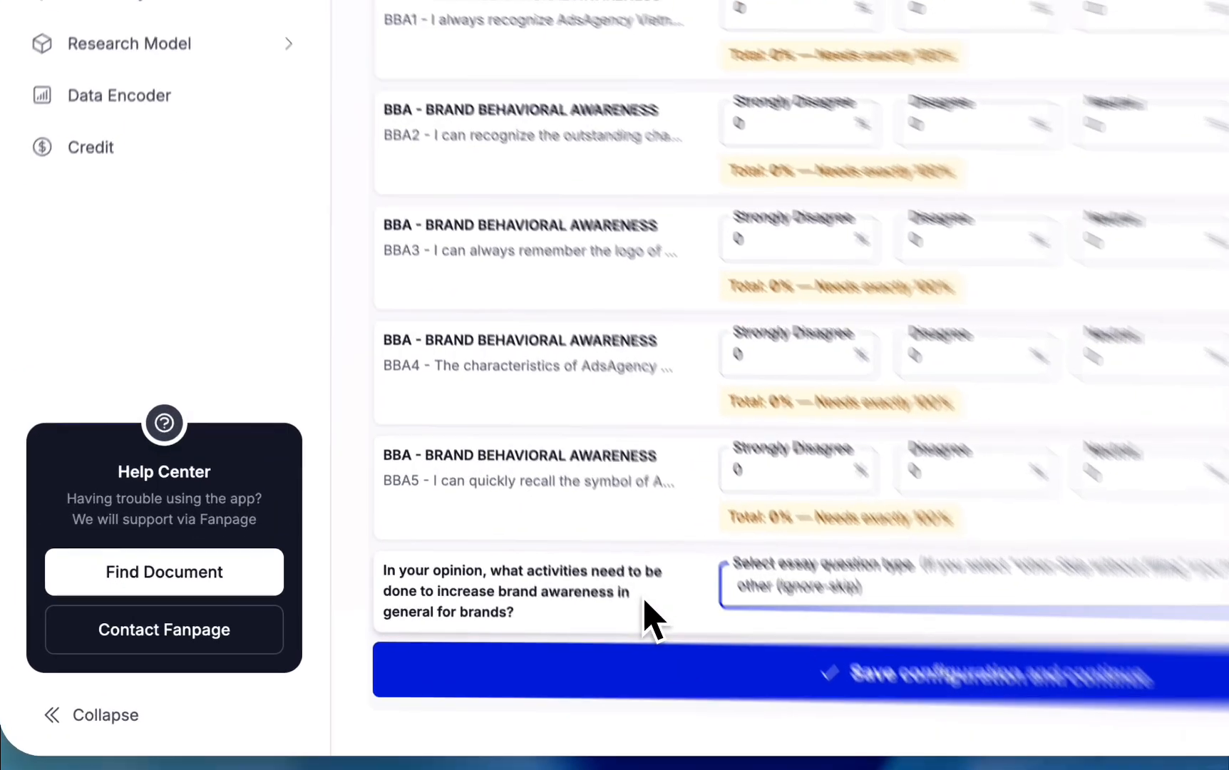
Step: Switch to Google Forms and inspect the brand awareness question in the OPEN QUESTION section, section 11 of 12
drag(481, 626, 309, 609)
click(309, 608)
click(635, 4)
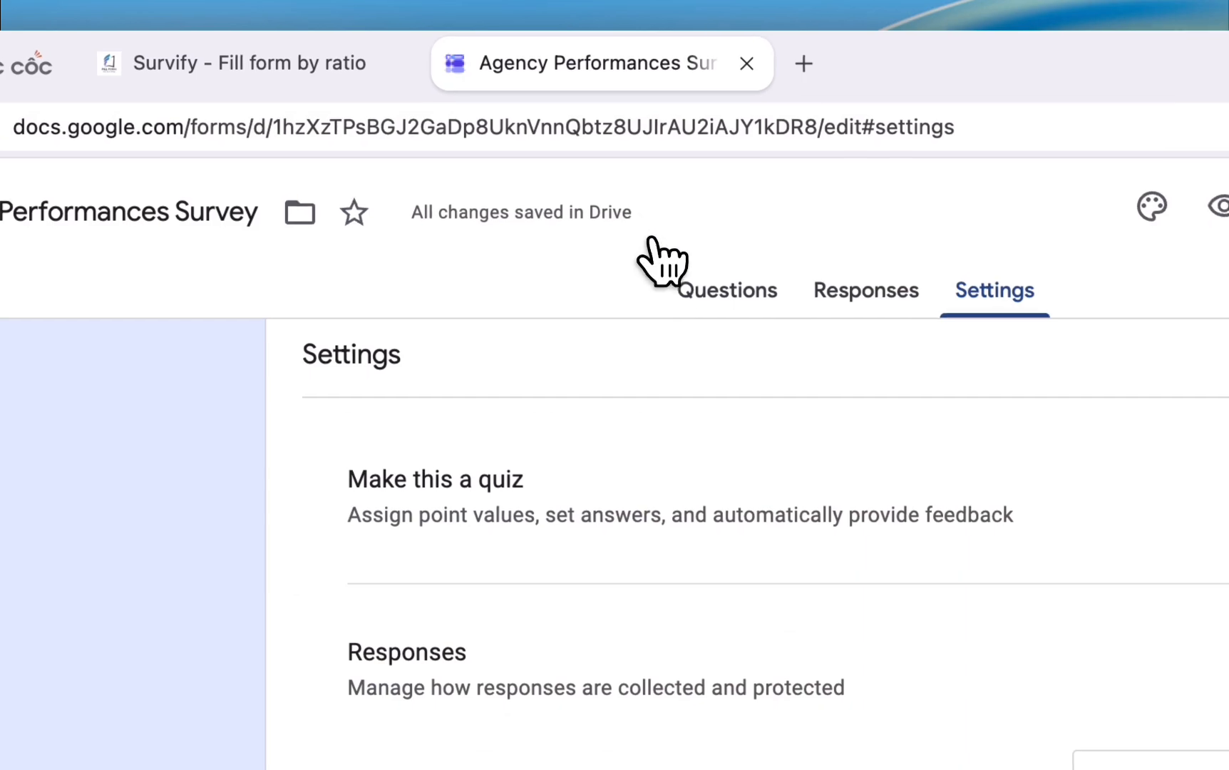
click(719, 289)
scroll(485, 534, down, 10)
click(446, 582)
scroll(430, 580, down, 15)
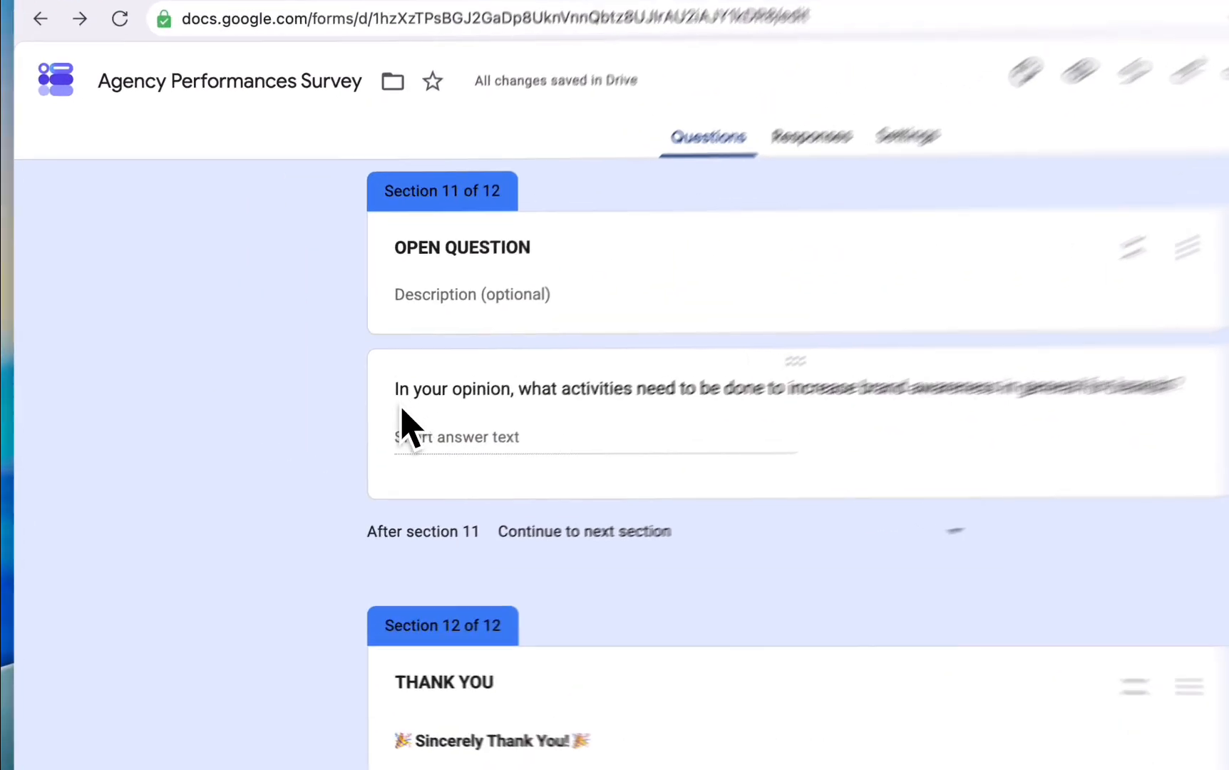
click(324, 354)
scroll(459, 392, up, 4)
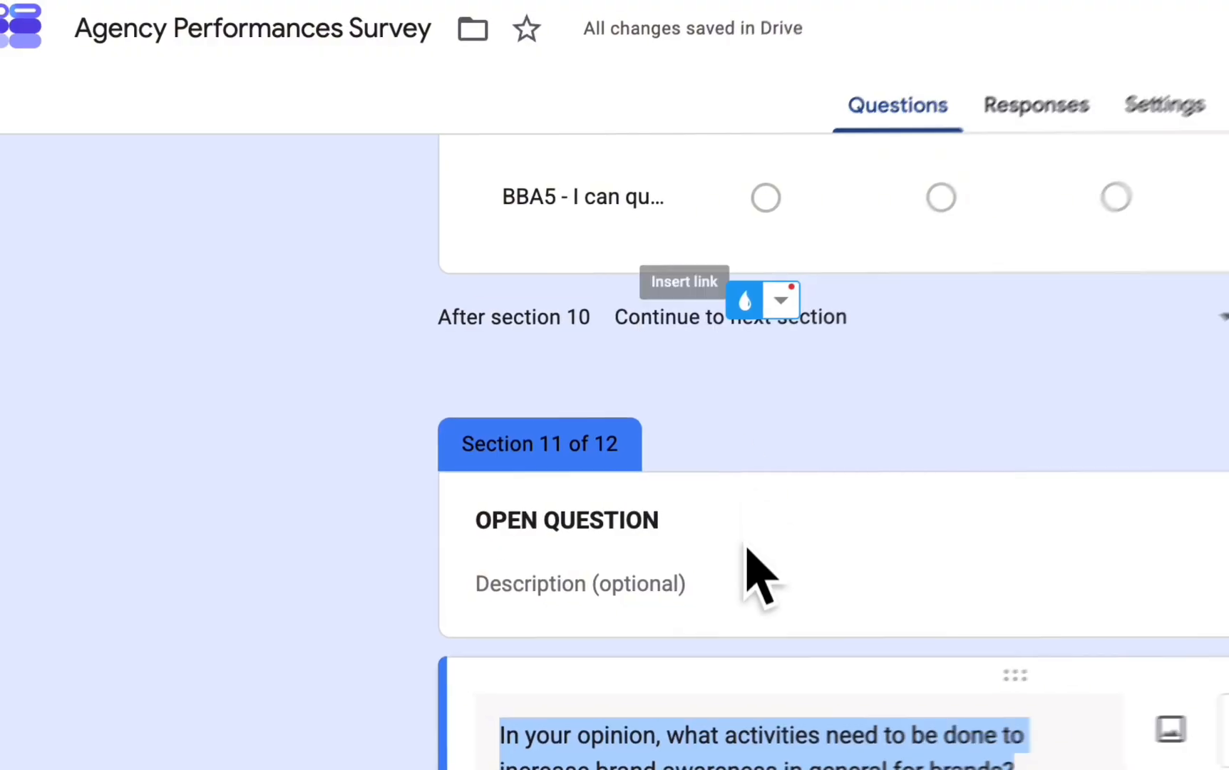
scroll(816, 725, down, 1)
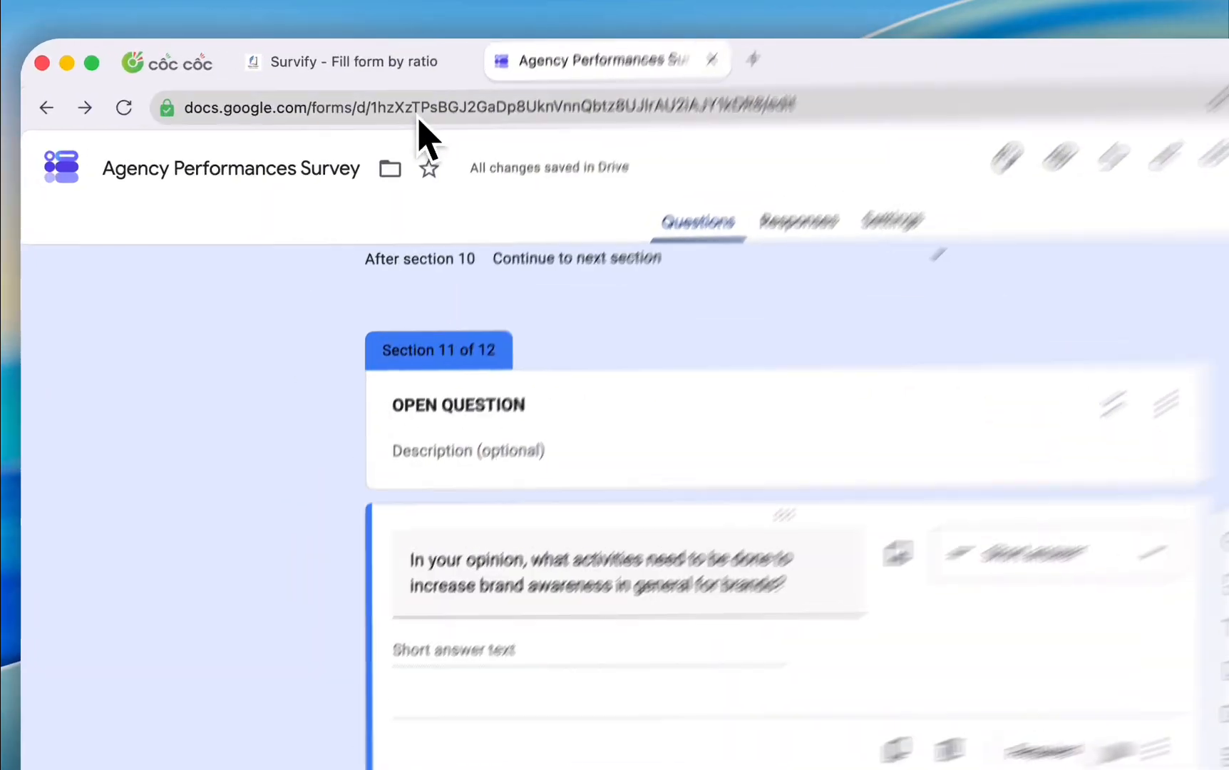
Step: Back in Survify, set the brand awareness question's type to custom (custom content) and paste the prepared answers, one per line
click(314, 57)
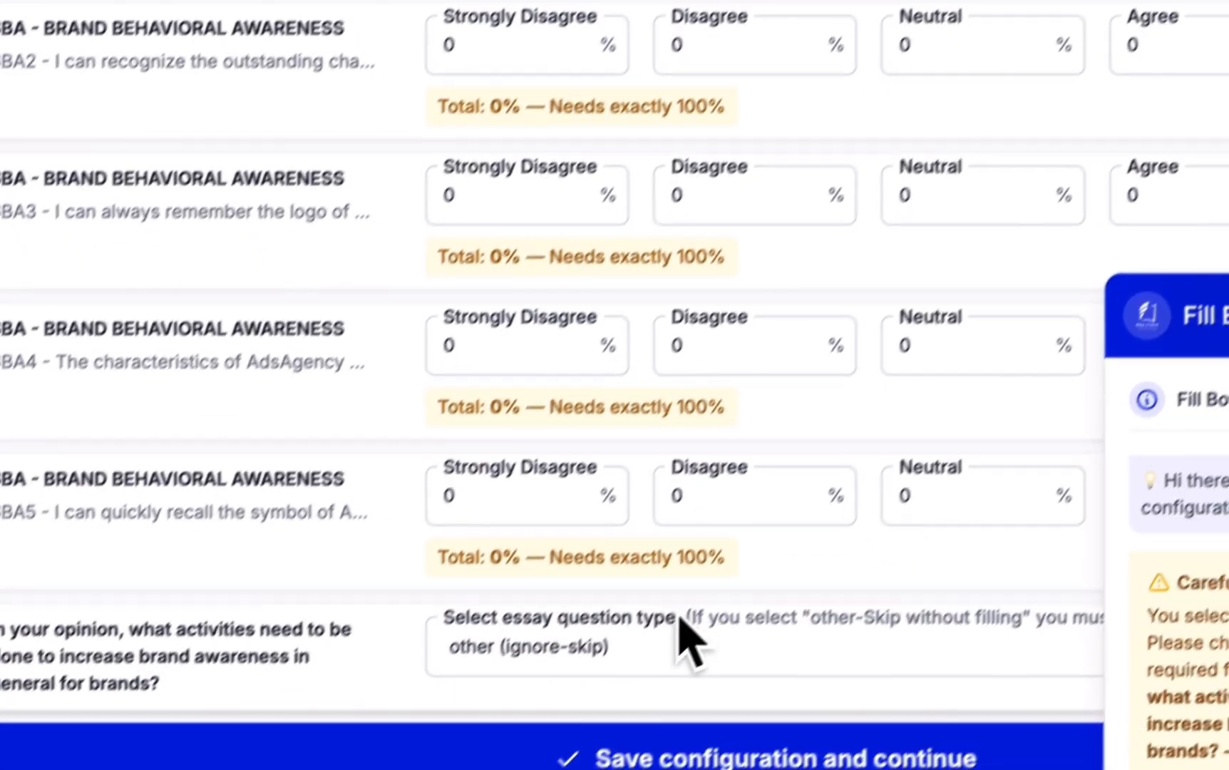
click(684, 636)
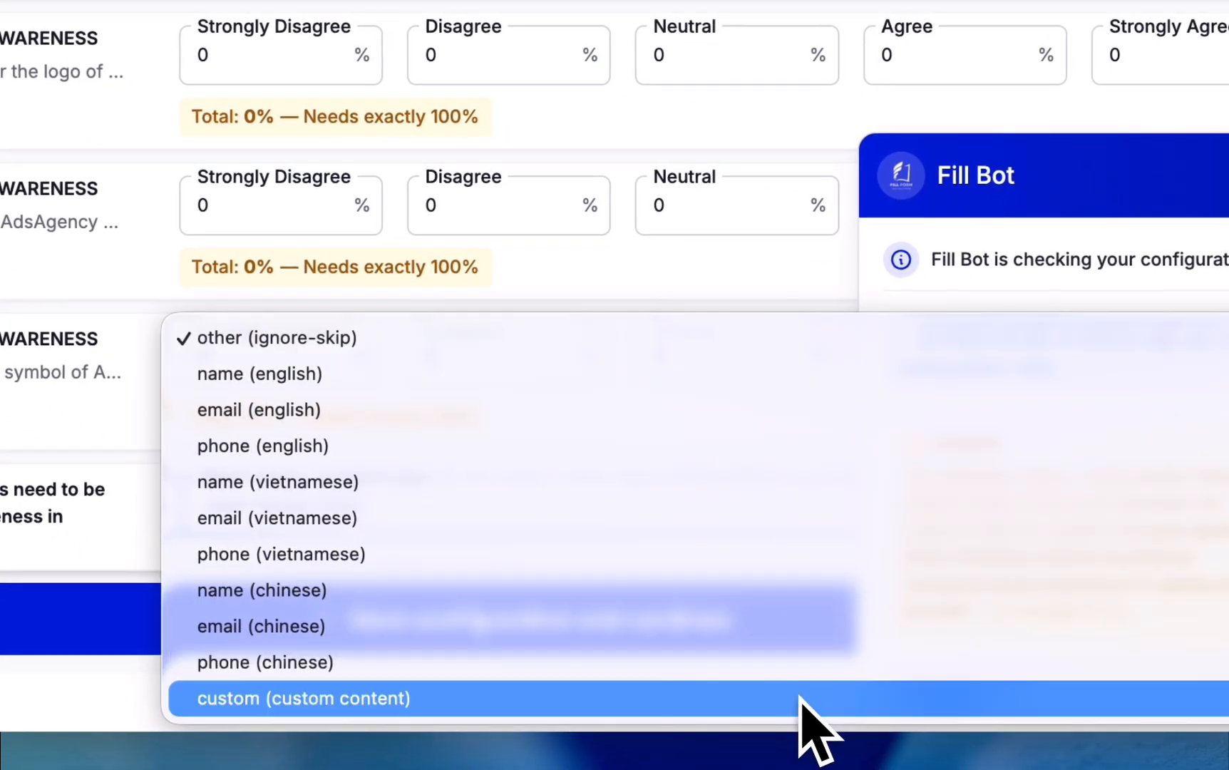
click(800, 700)
scroll(513, 542, down, 2)
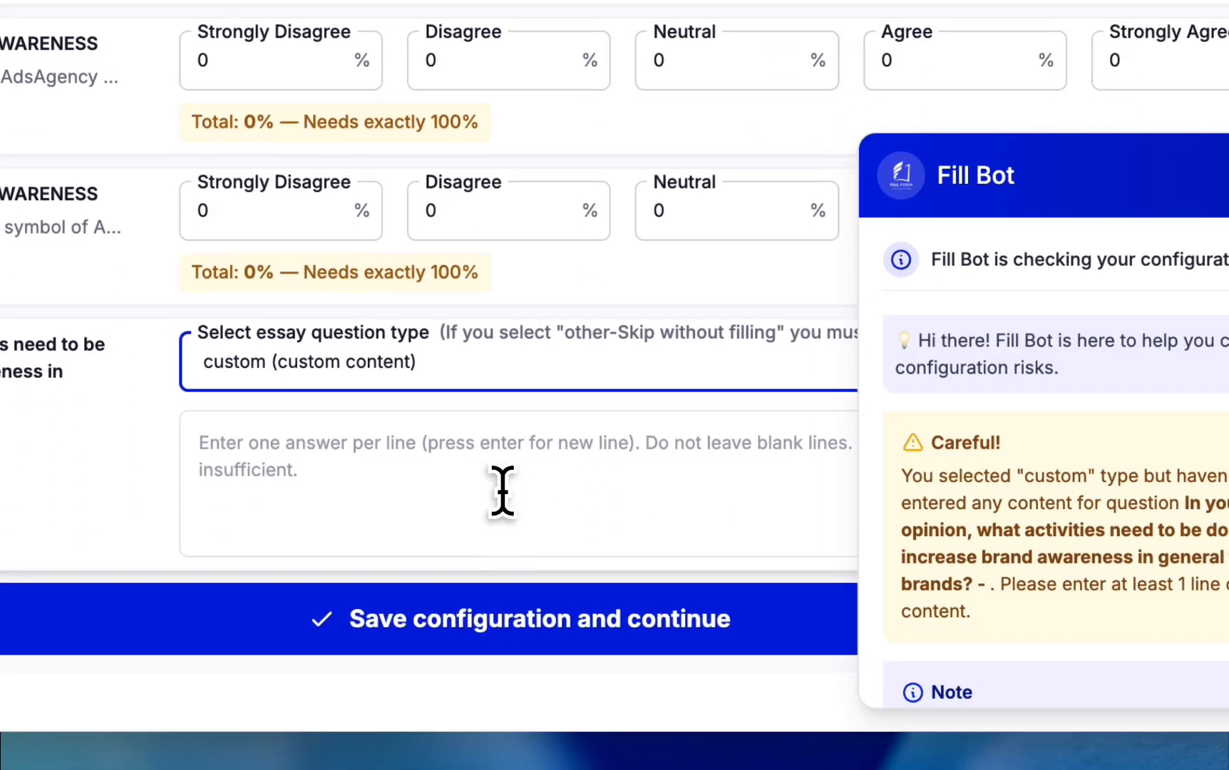
click(502, 459)
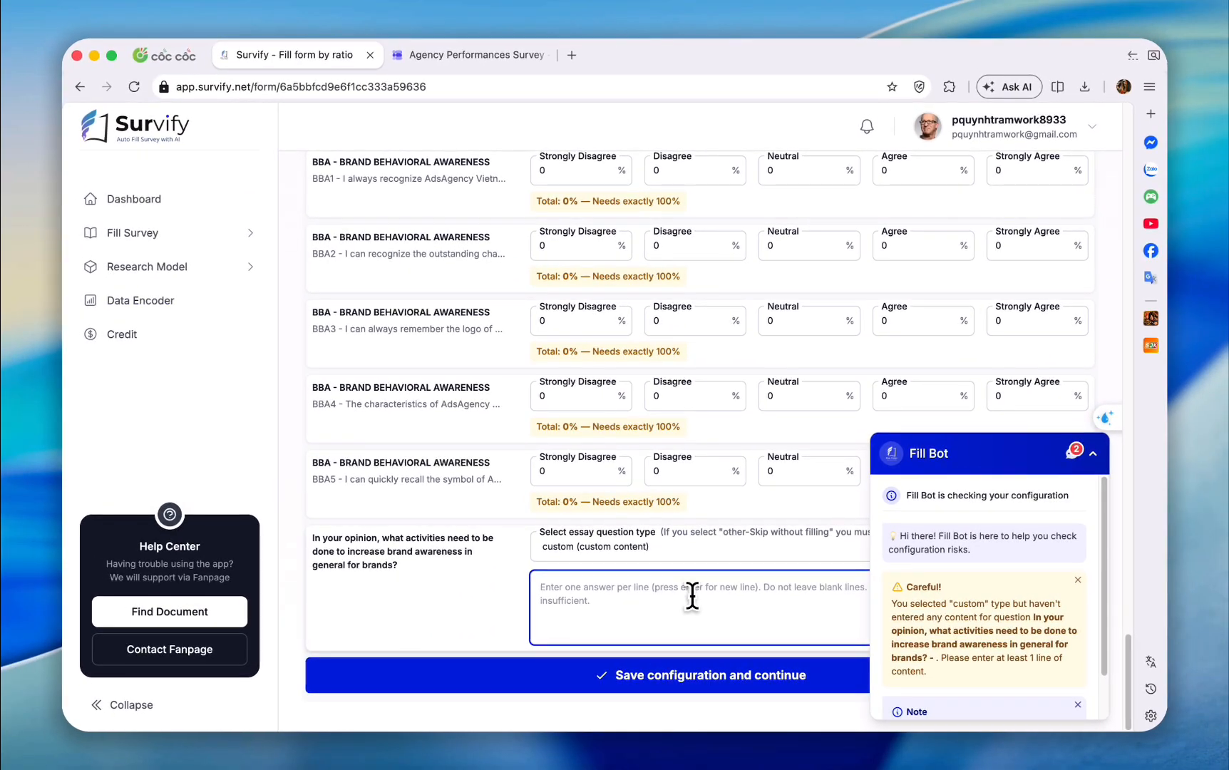
key(super+v)
key(BackSpace)
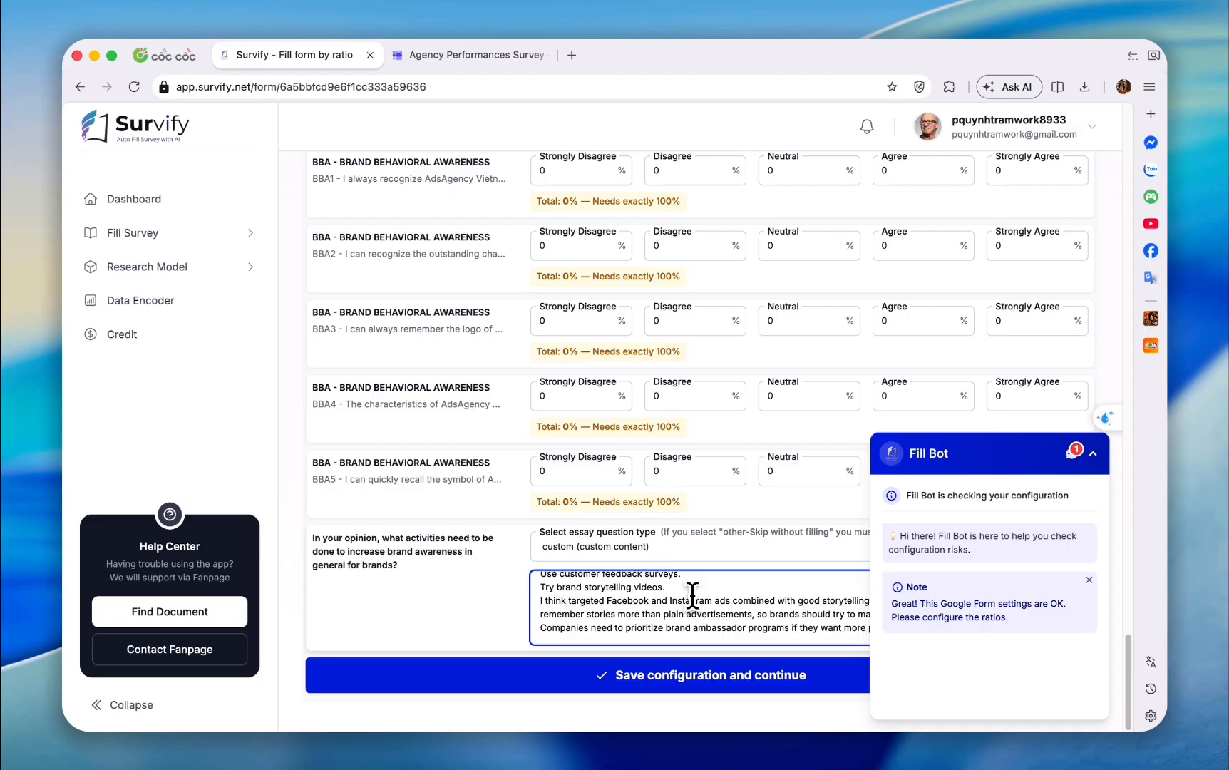
Step: Review the questions and their ratio fields from the final essay question back up to the form information
scroll(470, 516, up, 1)
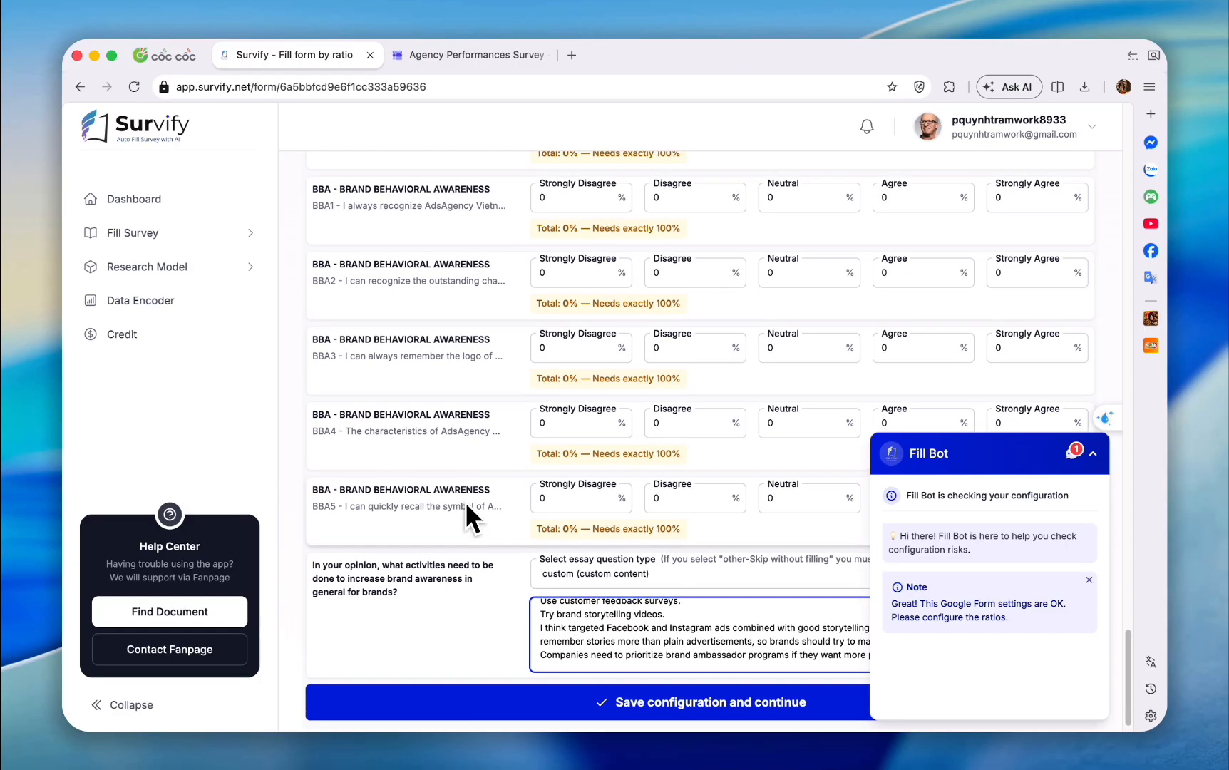
scroll(465, 500, up, 15)
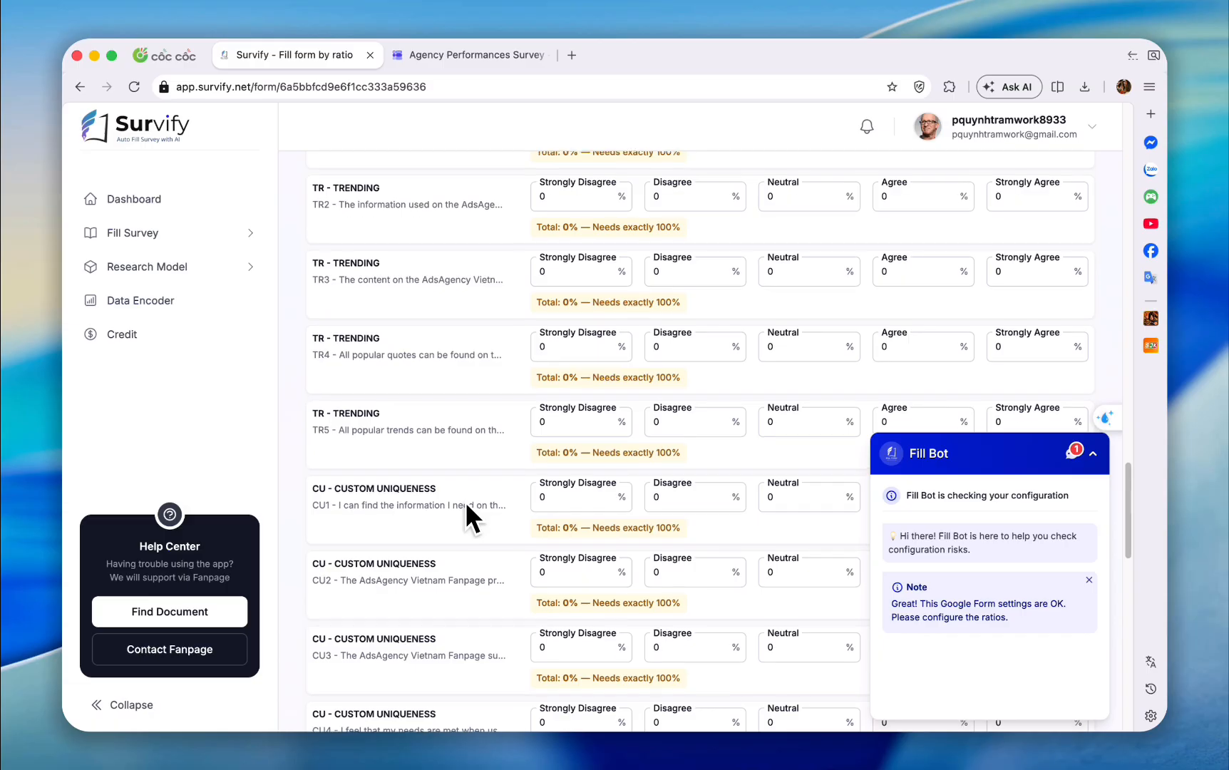
scroll(464, 501, up, 15)
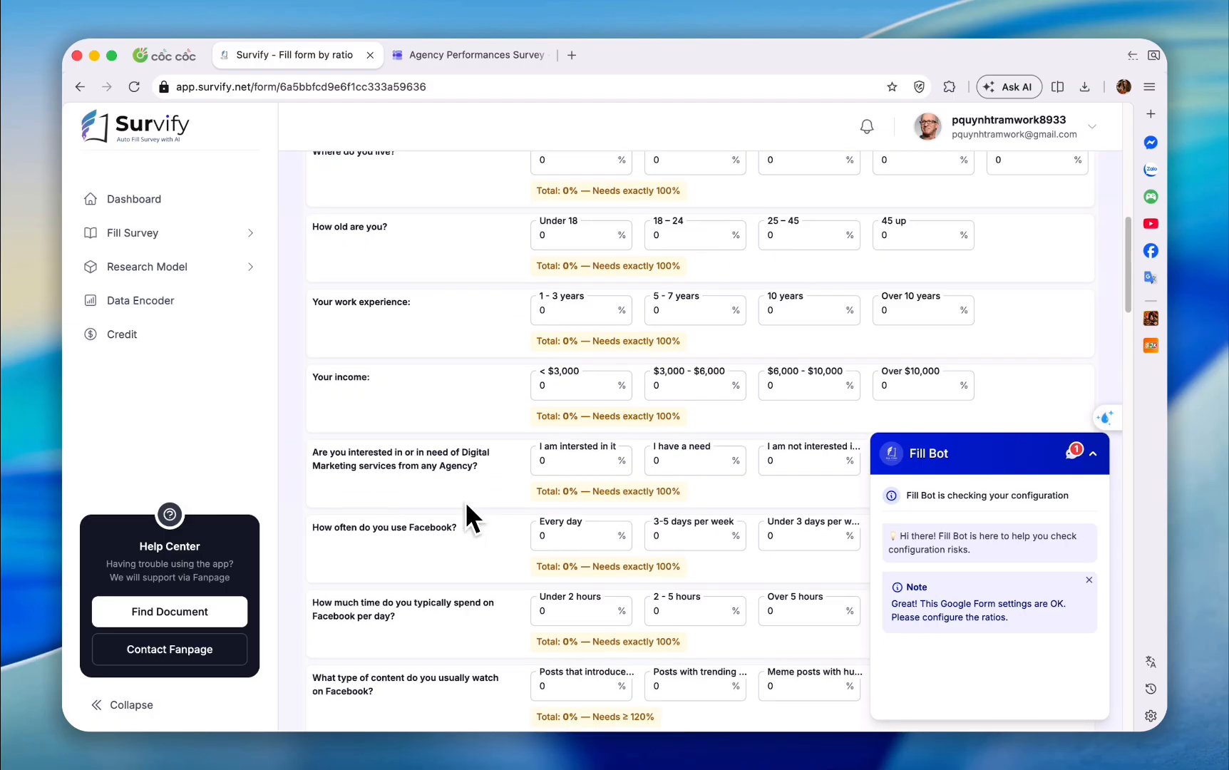
scroll(464, 501, up, 5)
scroll(518, 492, down, 3)
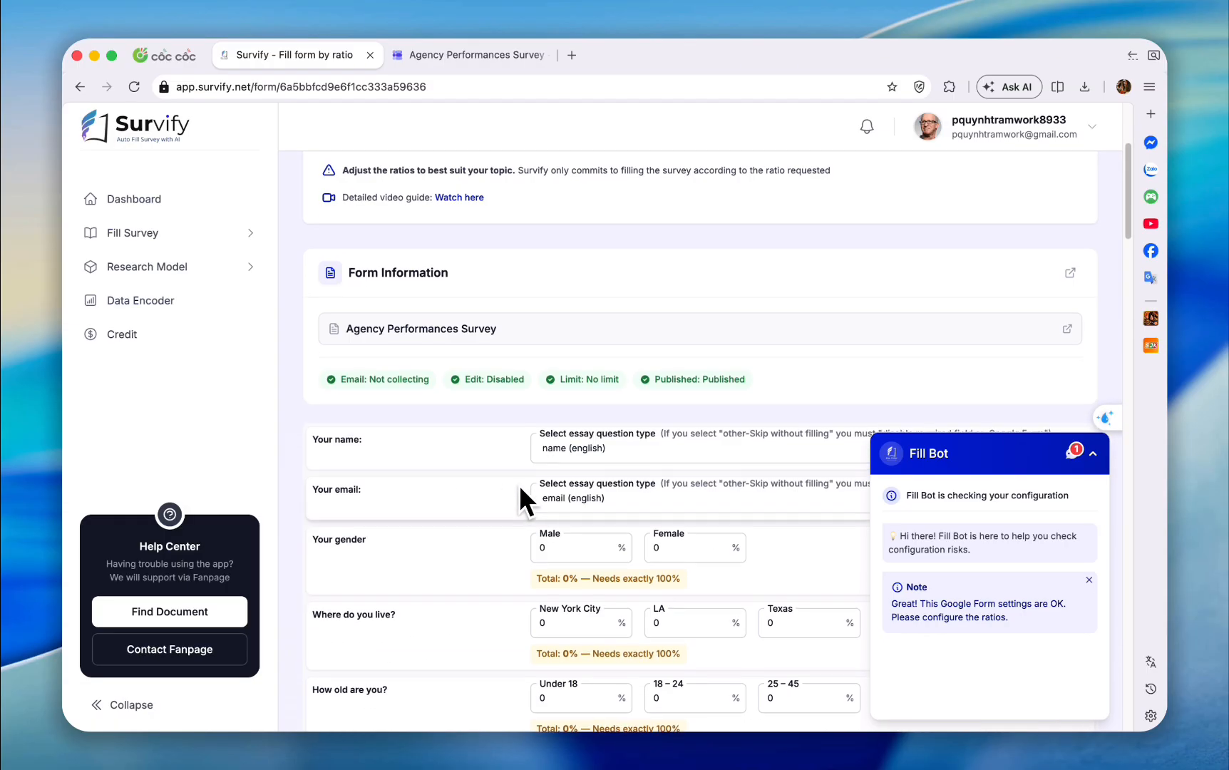
Step: Fill all questions with auto-suggested ratios and collapse the Fill Bot panel
scroll(517, 392, up, 2)
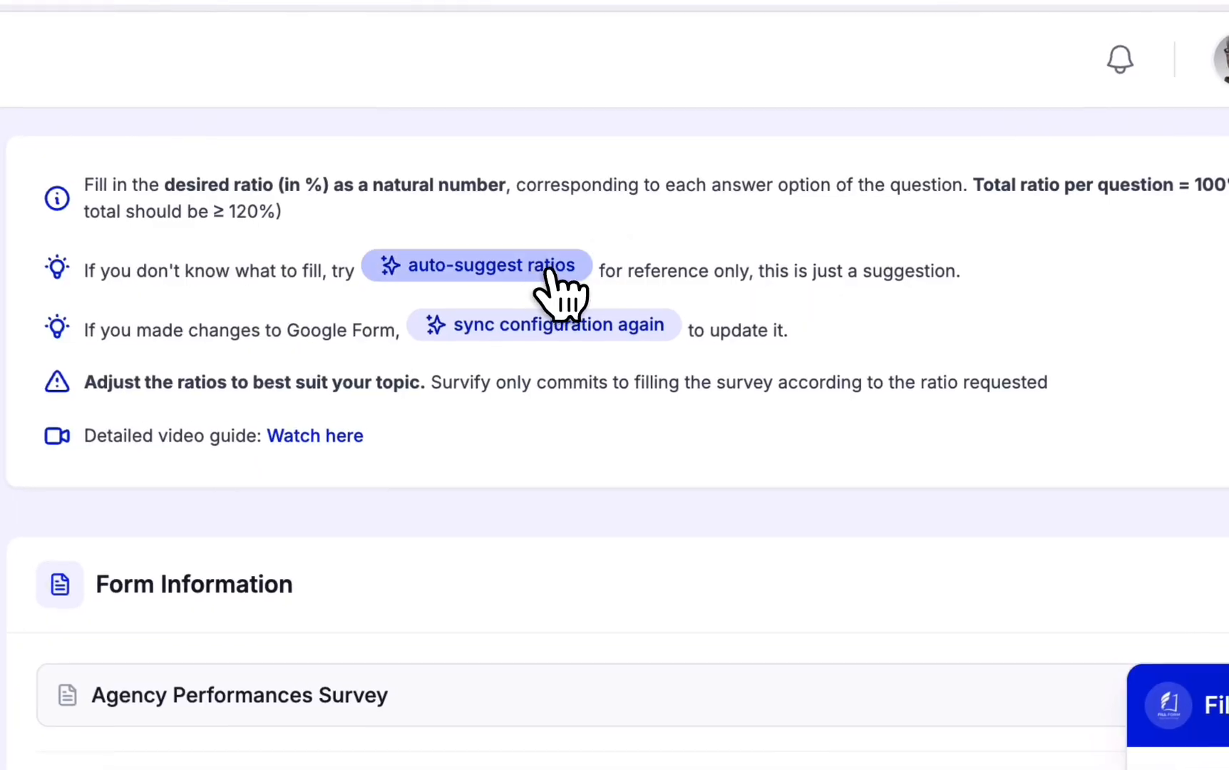
click(464, 268)
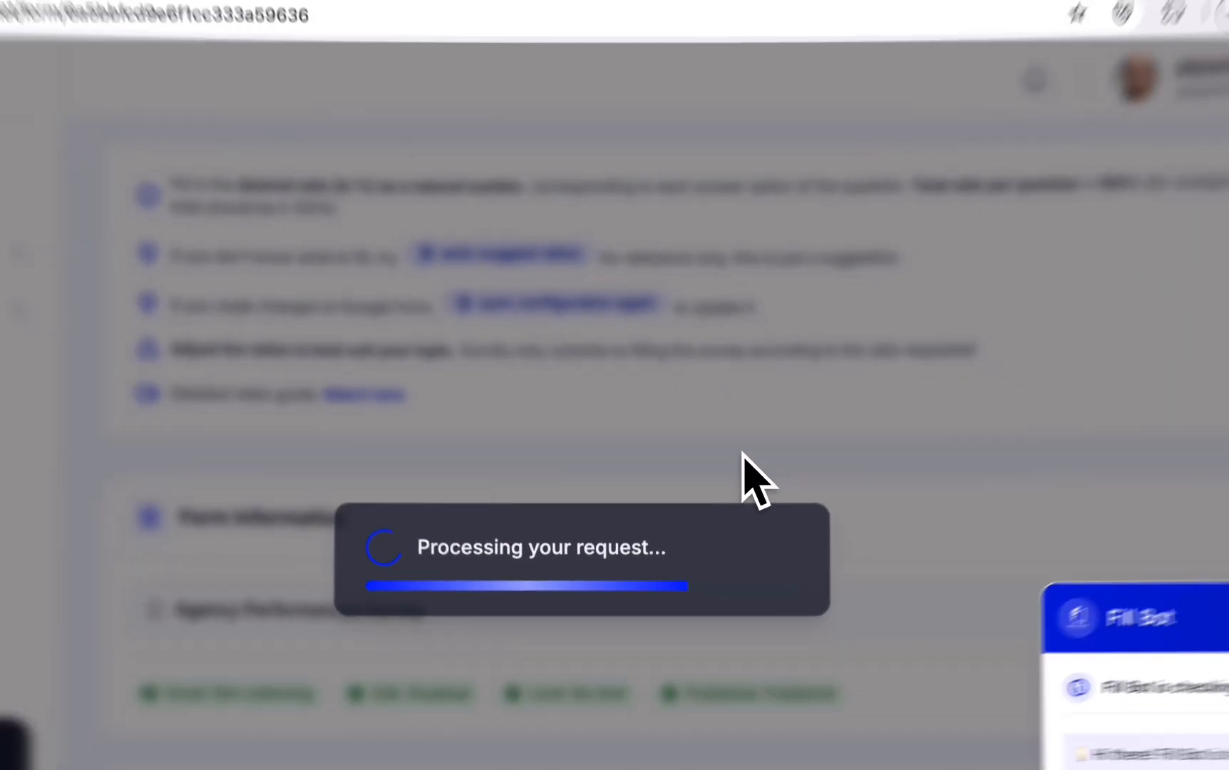
scroll(741, 451, down, 3)
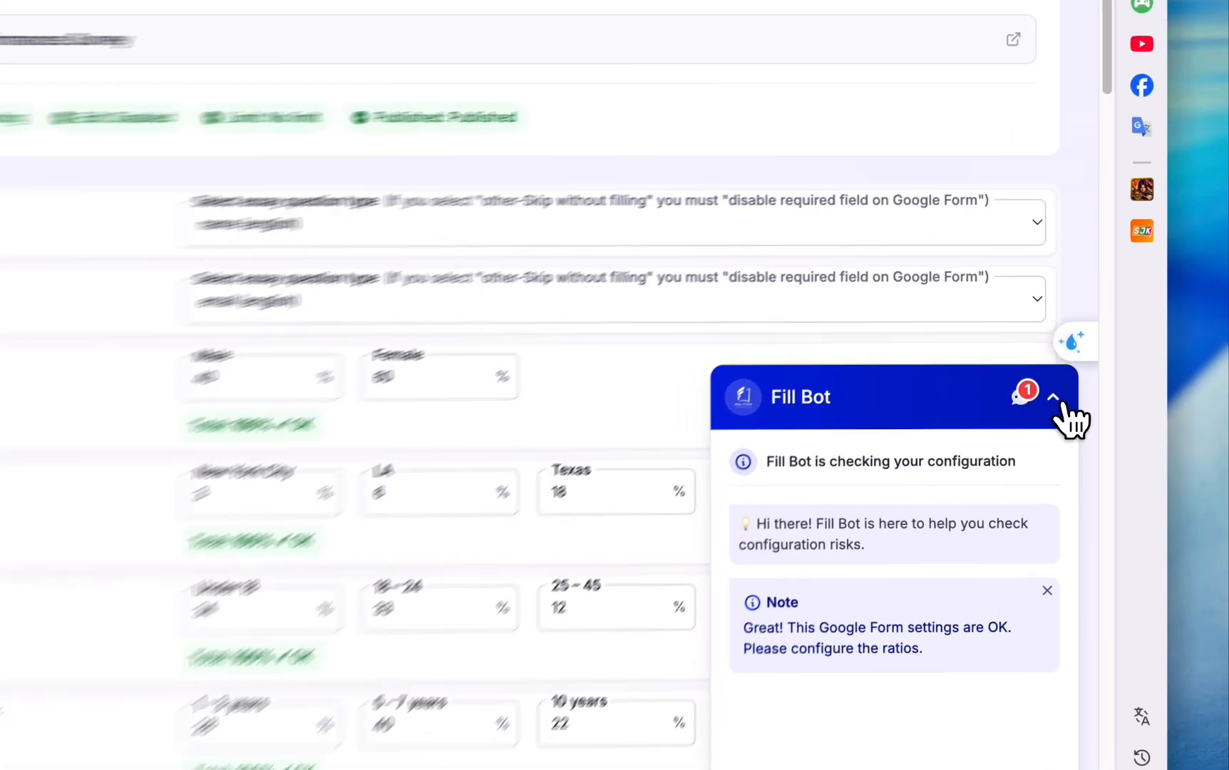
click(1096, 456)
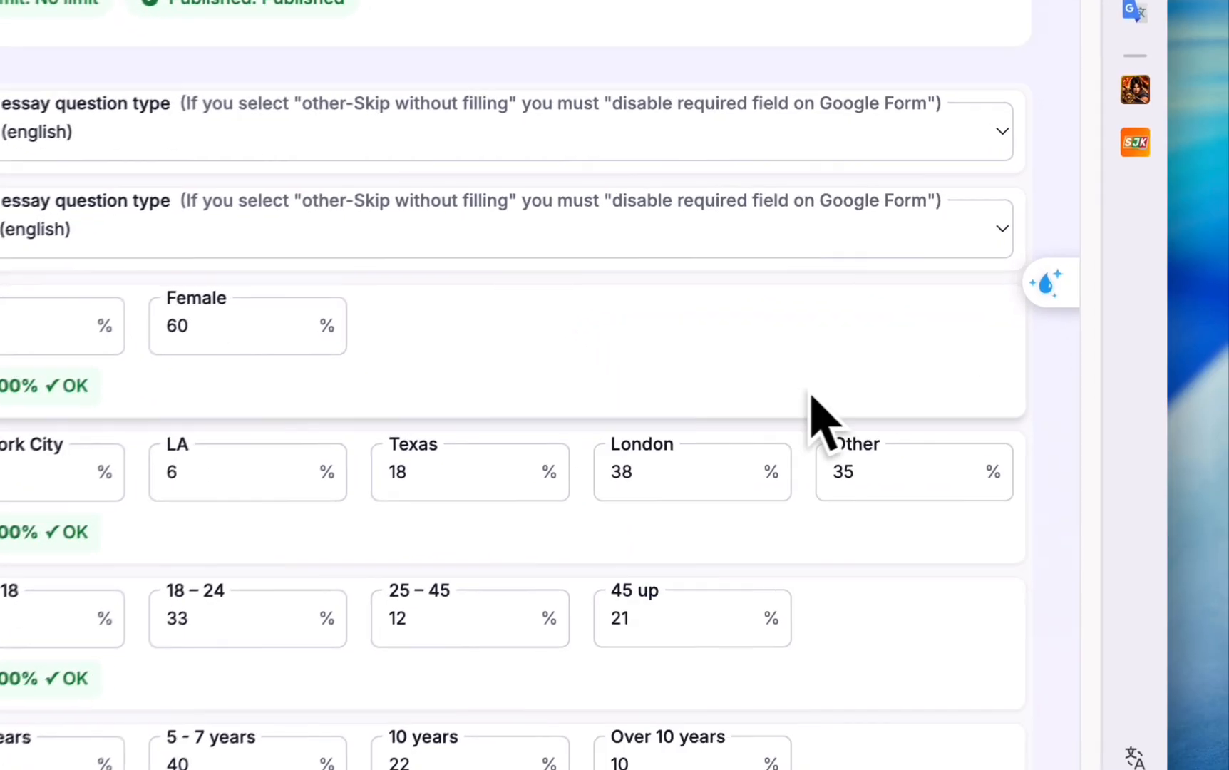
scroll(912, 474, down, 2)
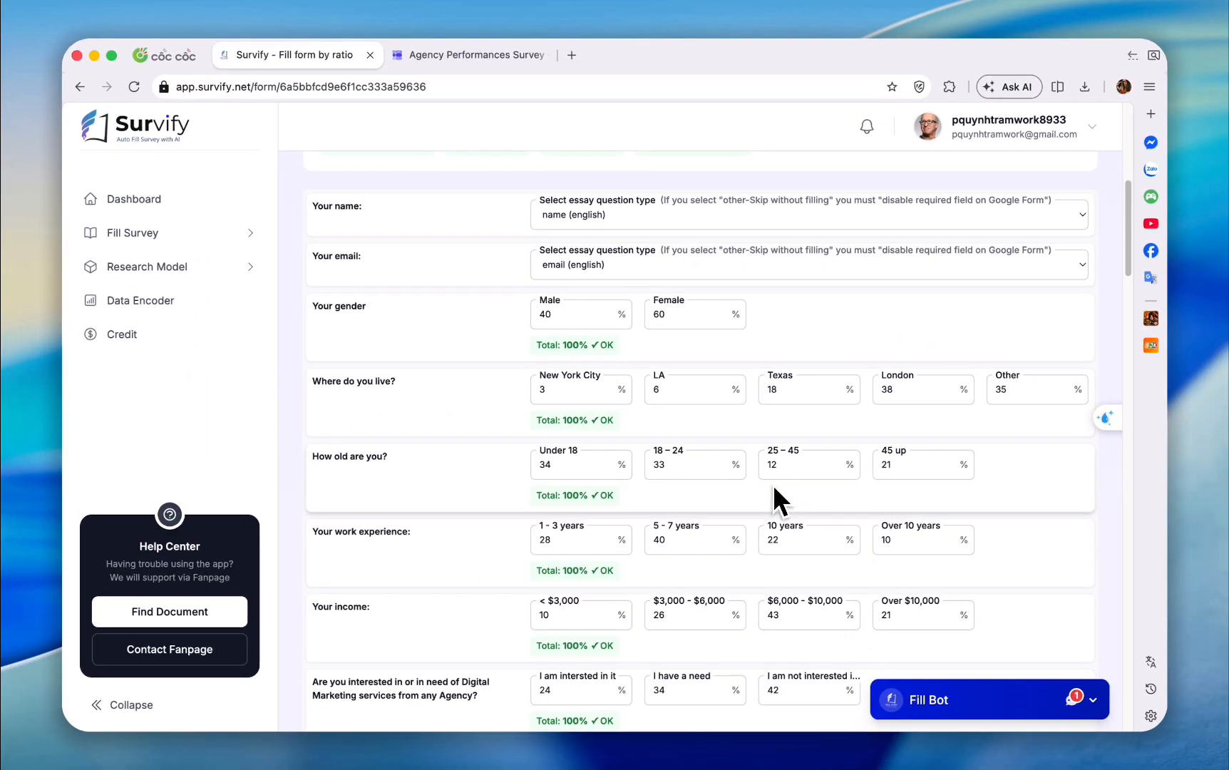
scroll(800, 473, up, 1)
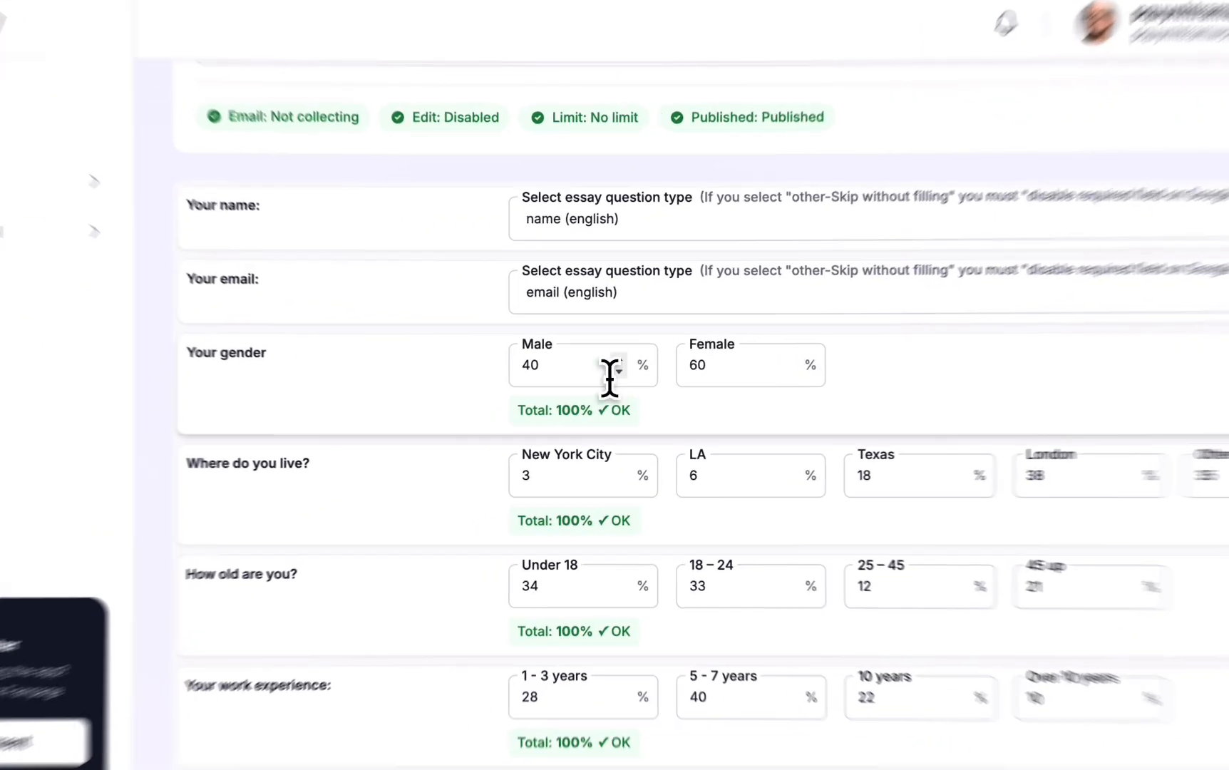
Step: Set the gender question's ratios to 85% Male and 15% Female
double_click(598, 358)
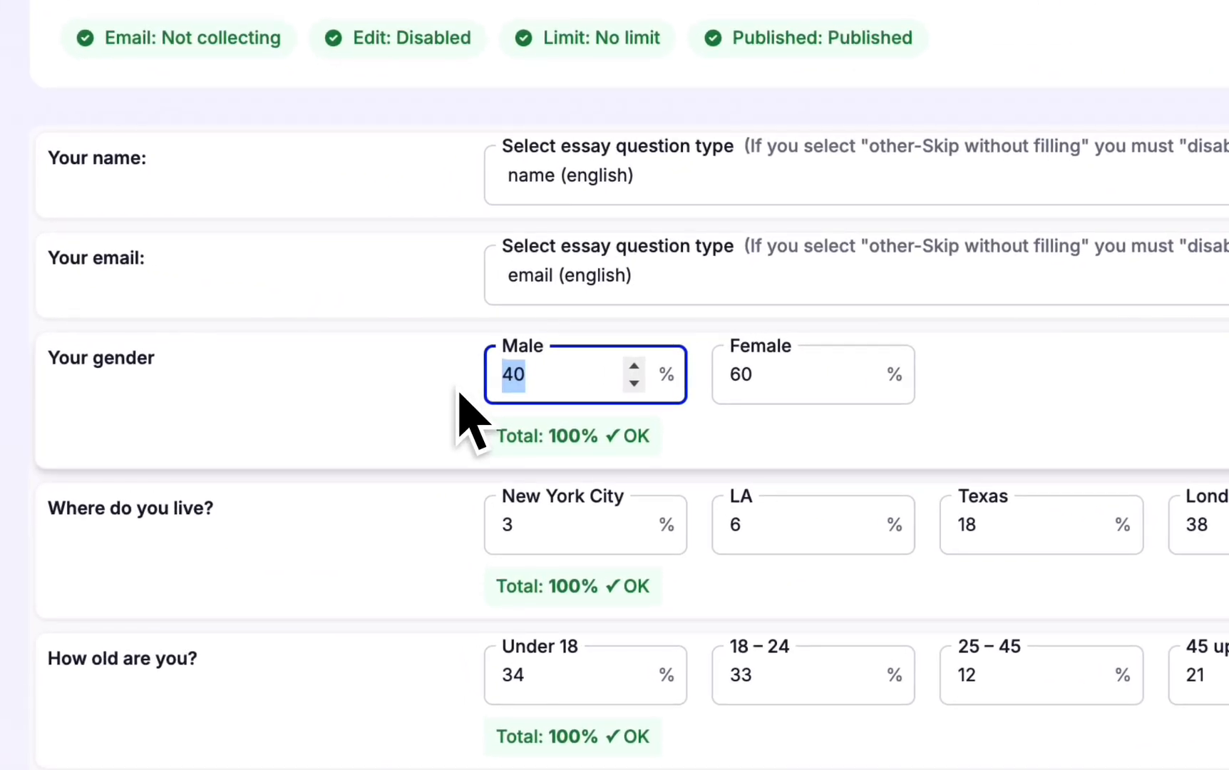
text(85)
click(749, 374)
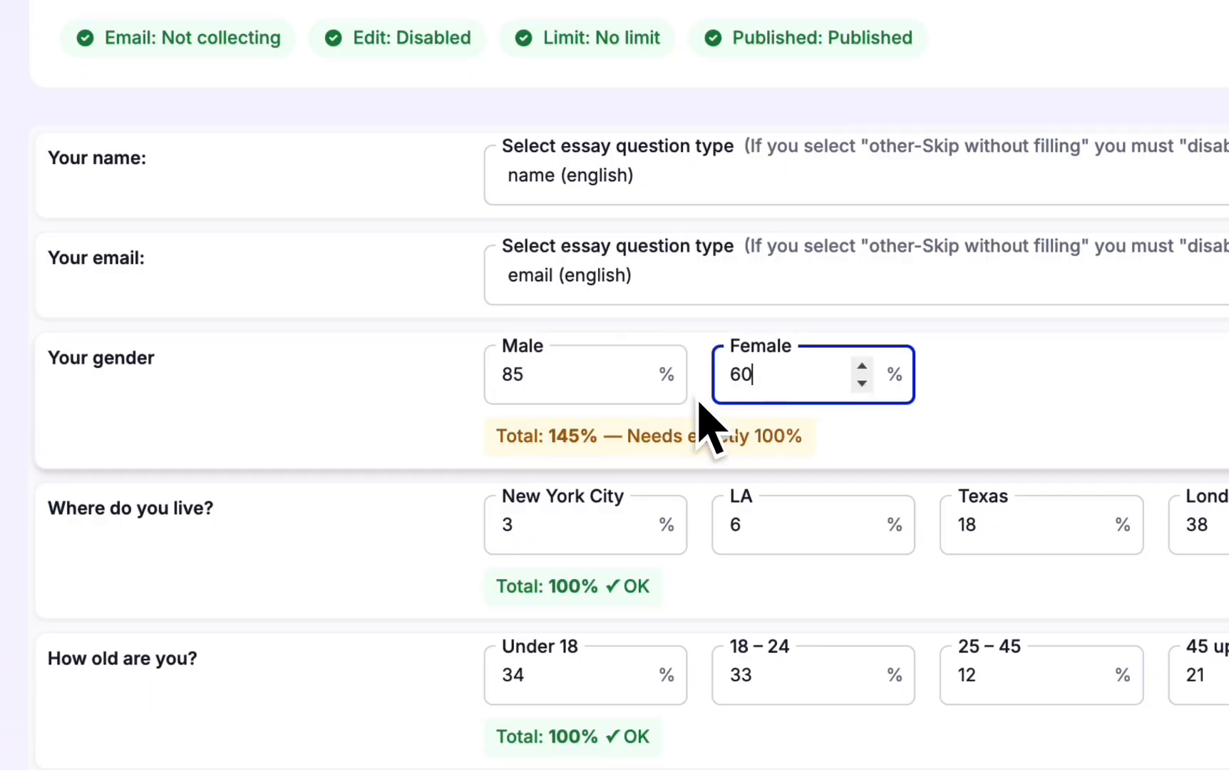
key(ctrl+a)
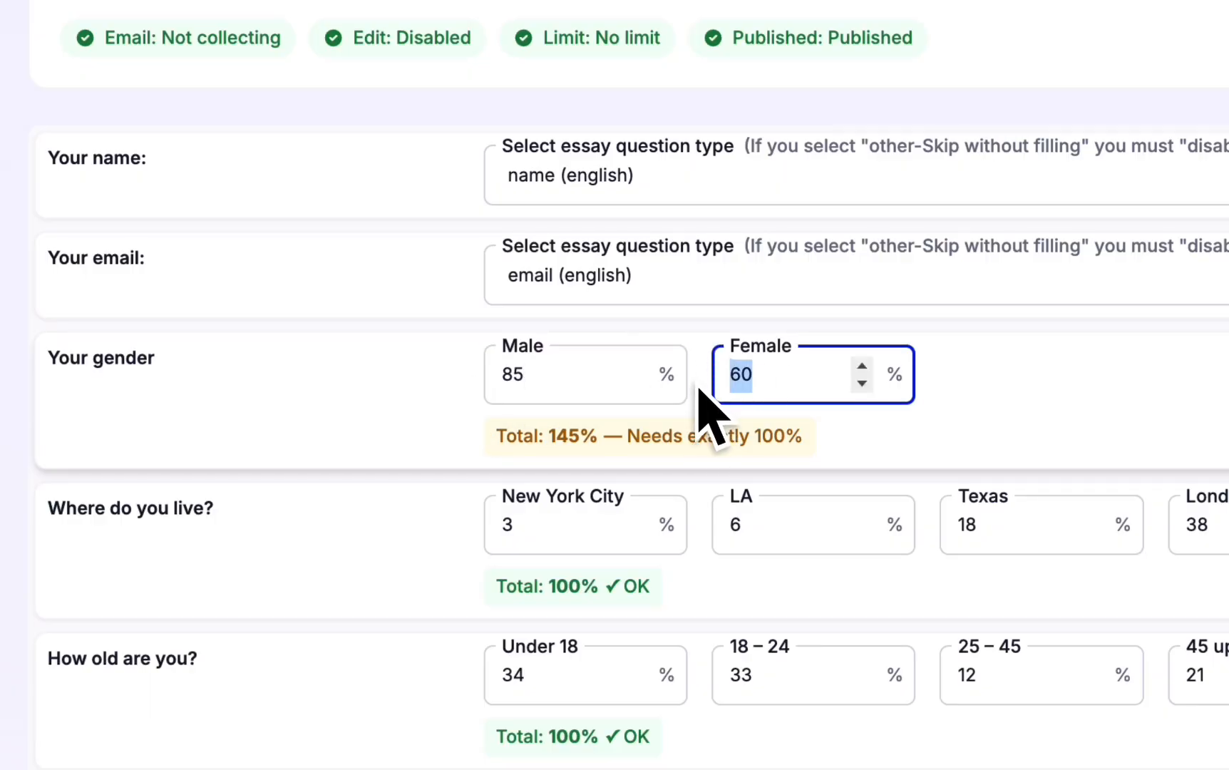
text(15)
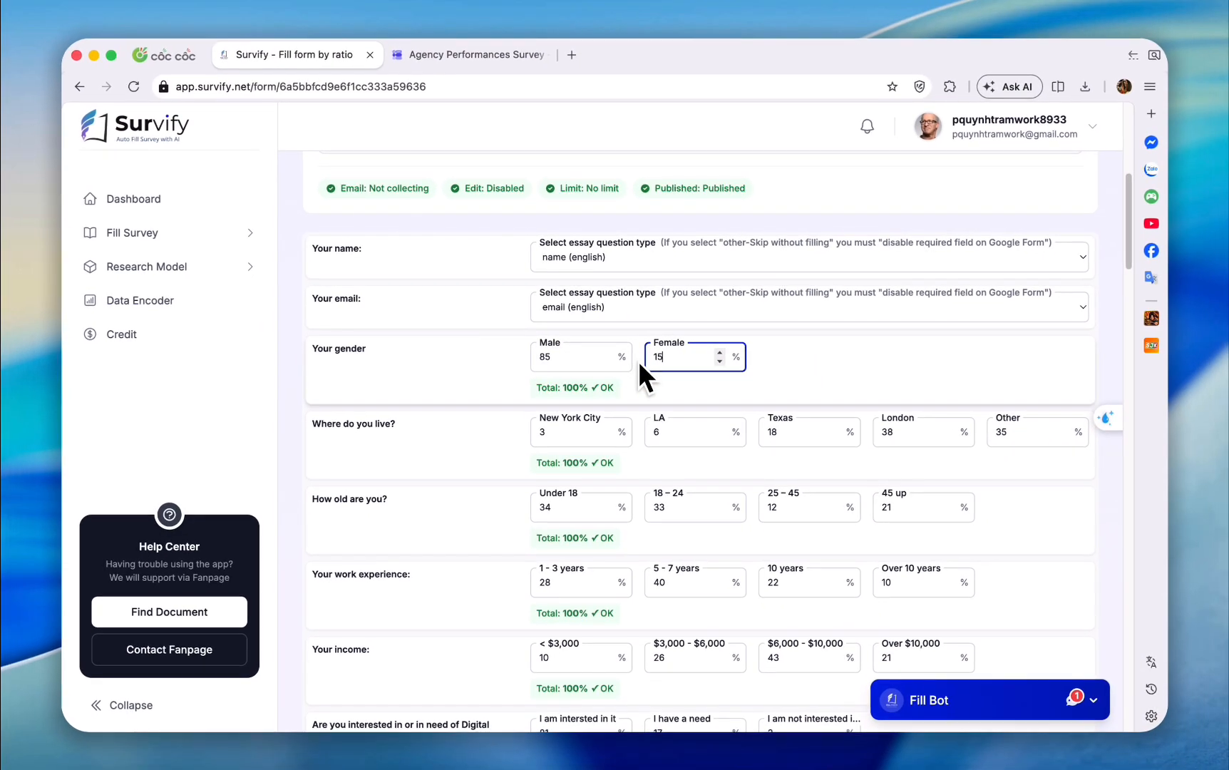
click(481, 376)
Step: Examine the suggested ratios and their total for the question on what type of content is usually watched on Facebook
scroll(502, 418, down, 2)
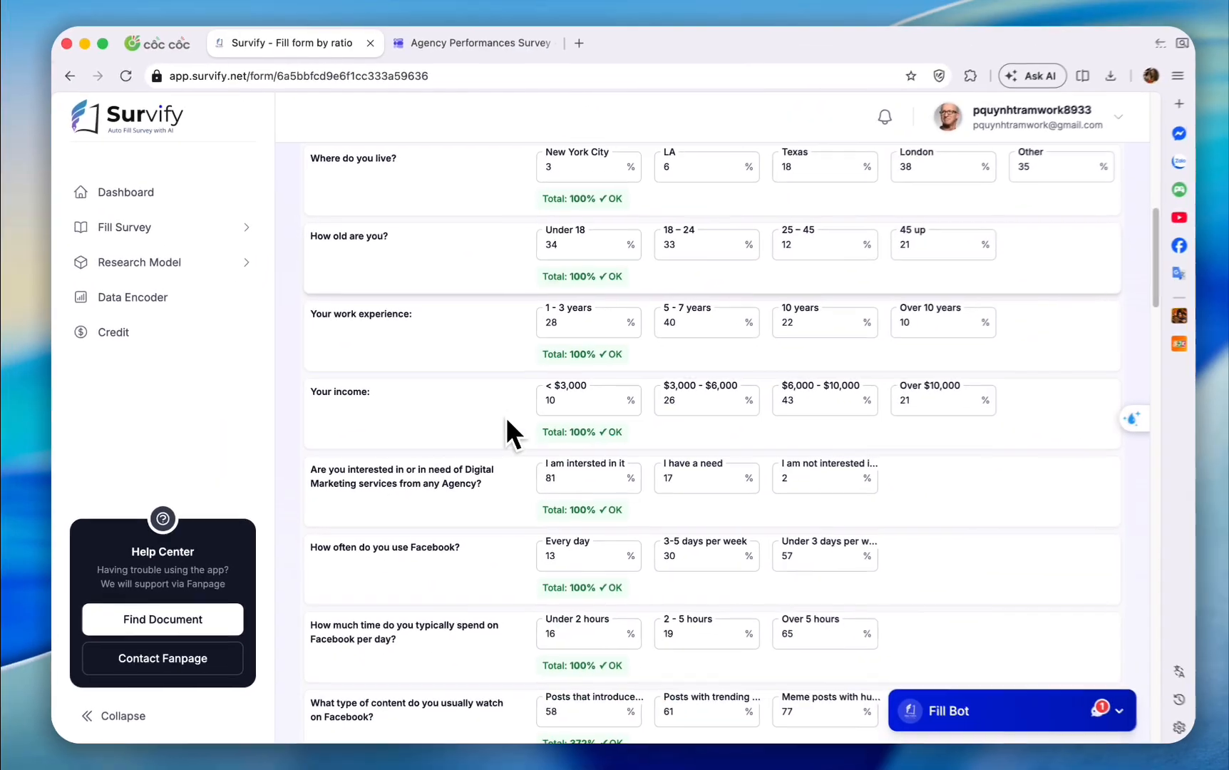
scroll(501, 415, down, 2)
drag(308, 649, 365, 665)
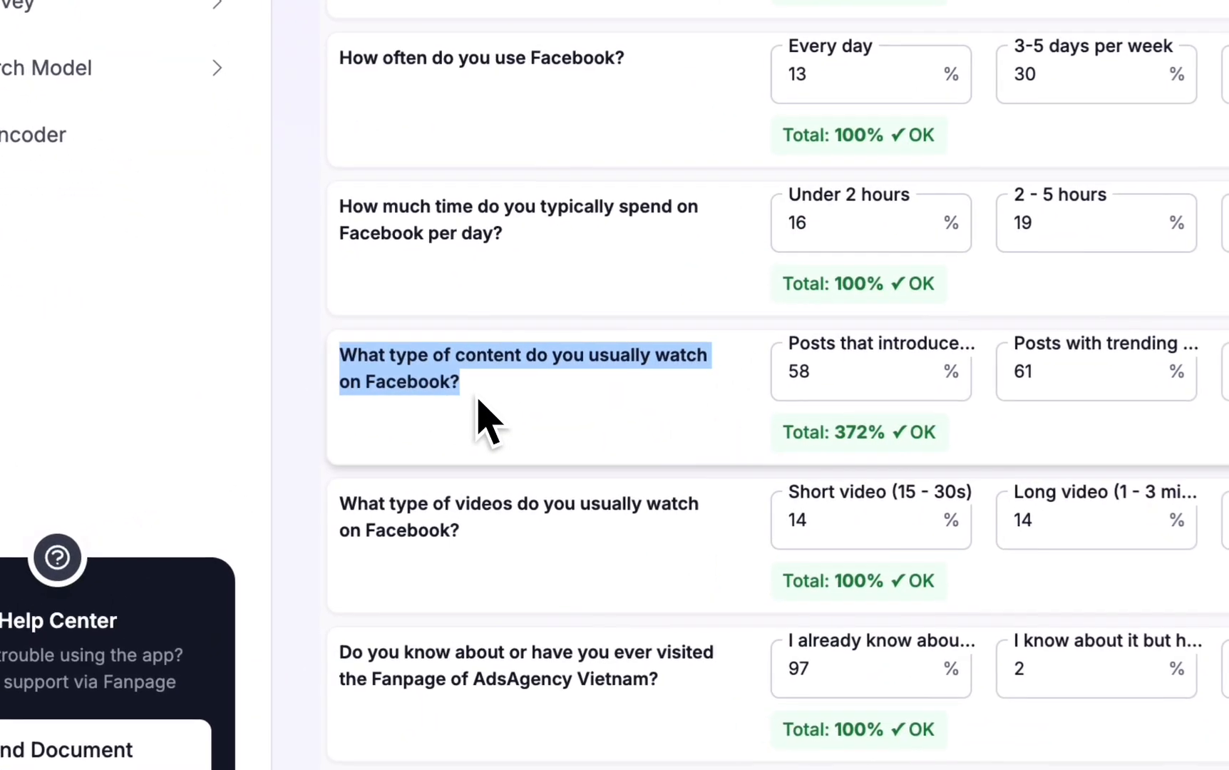
click(460, 409)
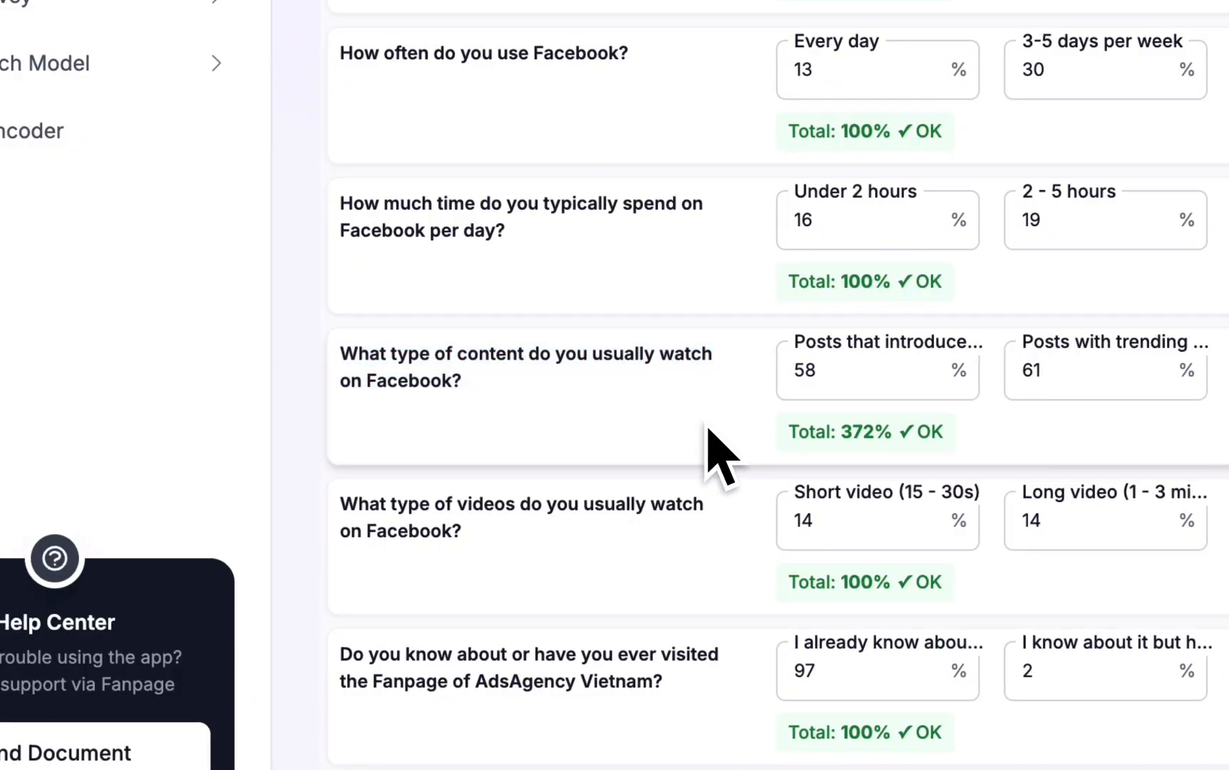
drag(746, 439, 977, 424)
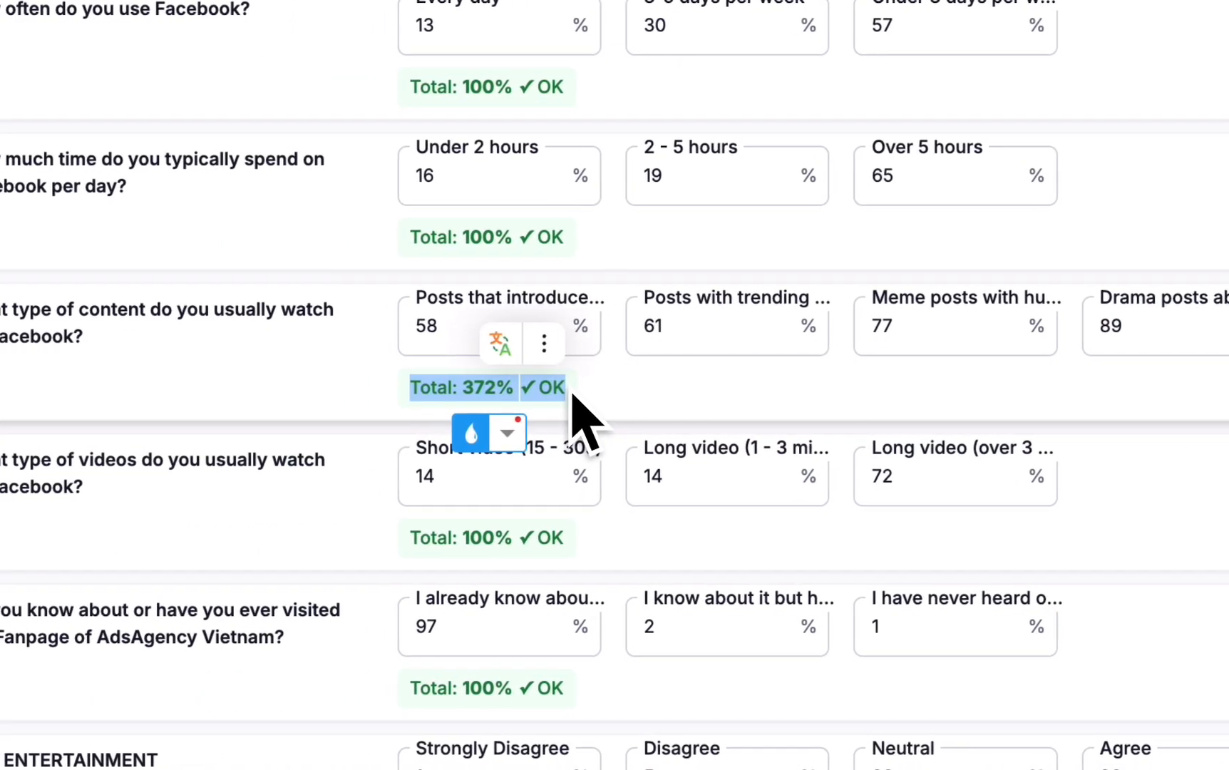
click(575, 395)
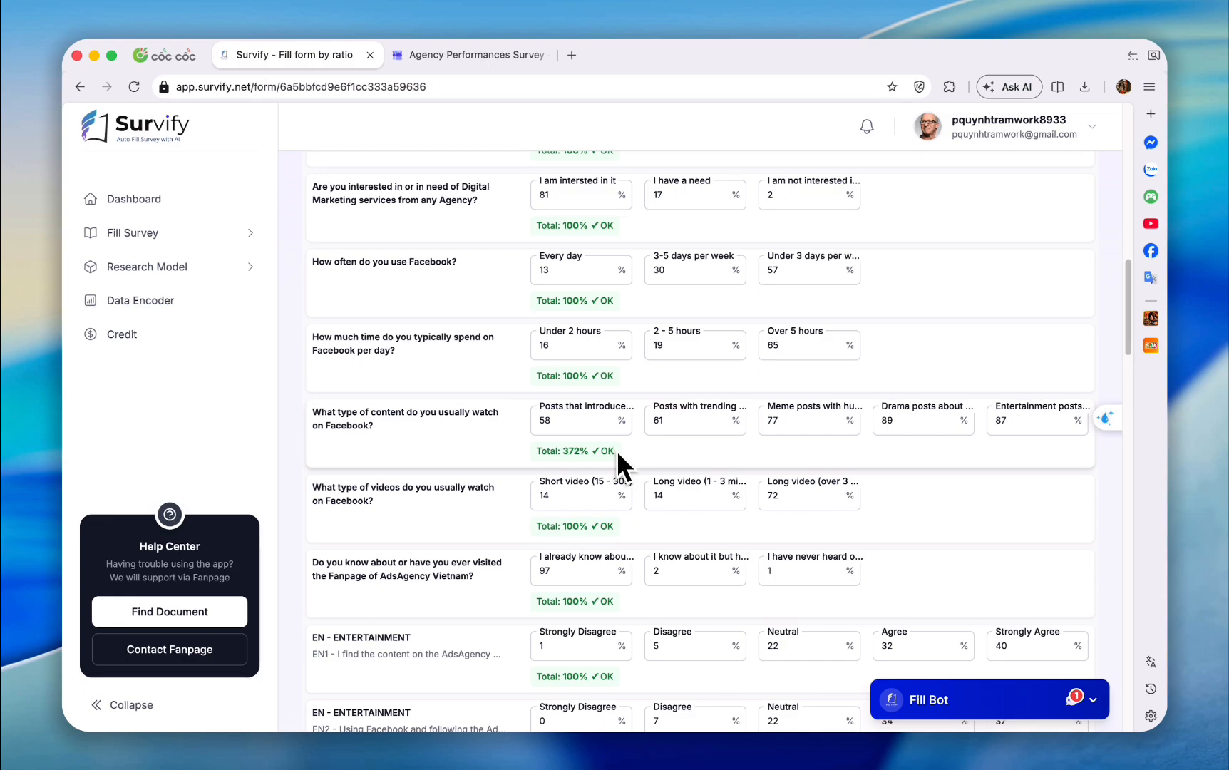
Step: Save the ratio configuration and start creating a fill request for the survey
scroll(617, 453, down, 15)
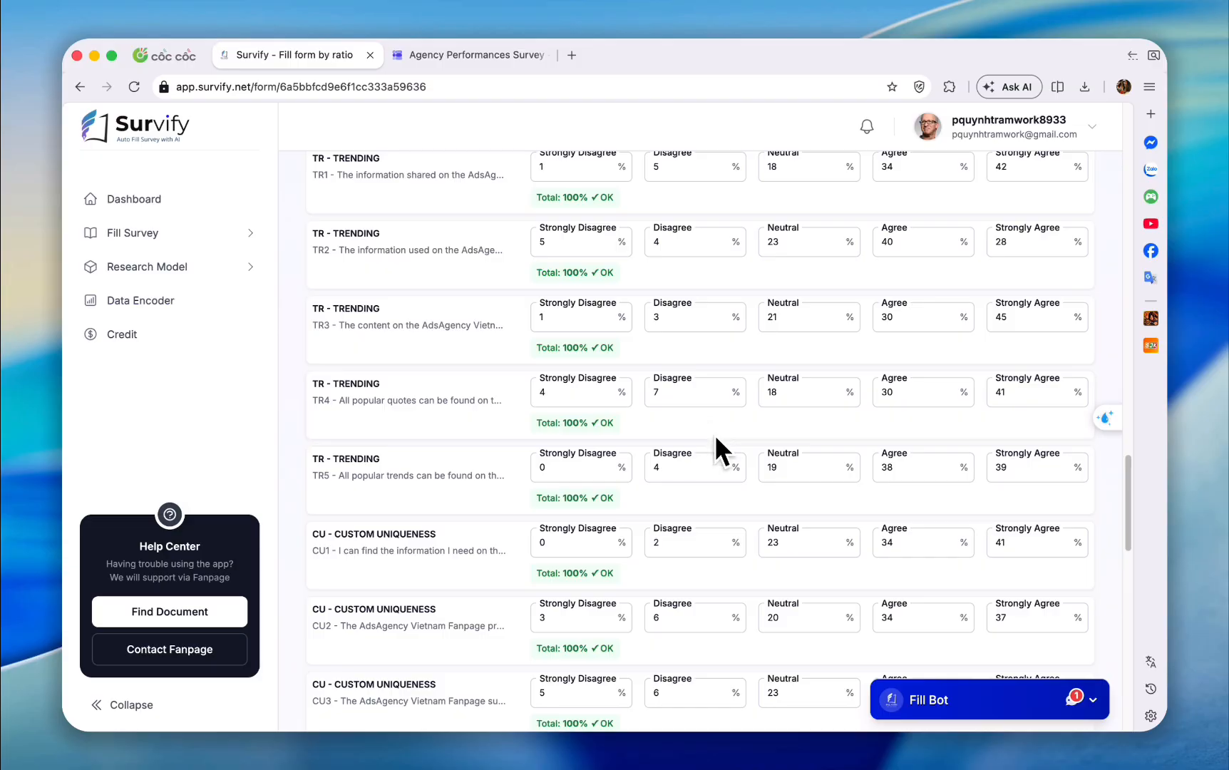
scroll(689, 465, down, 15)
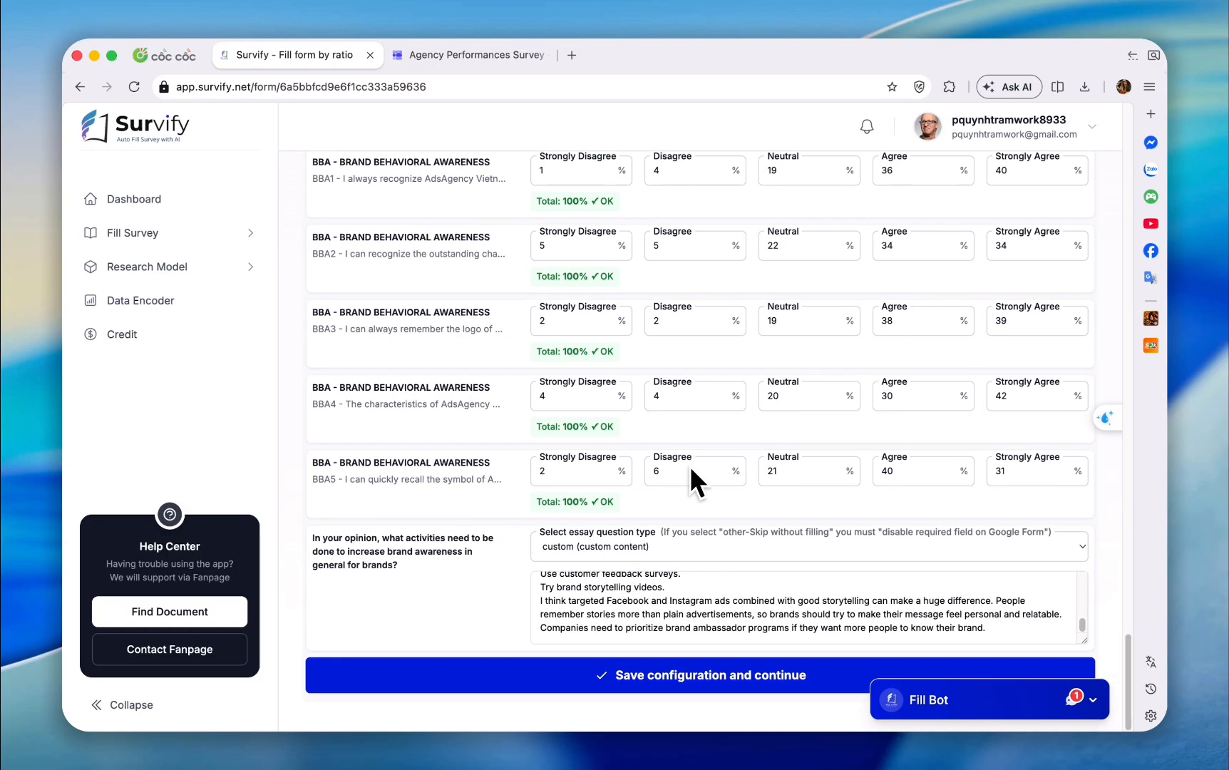
click(744, 680)
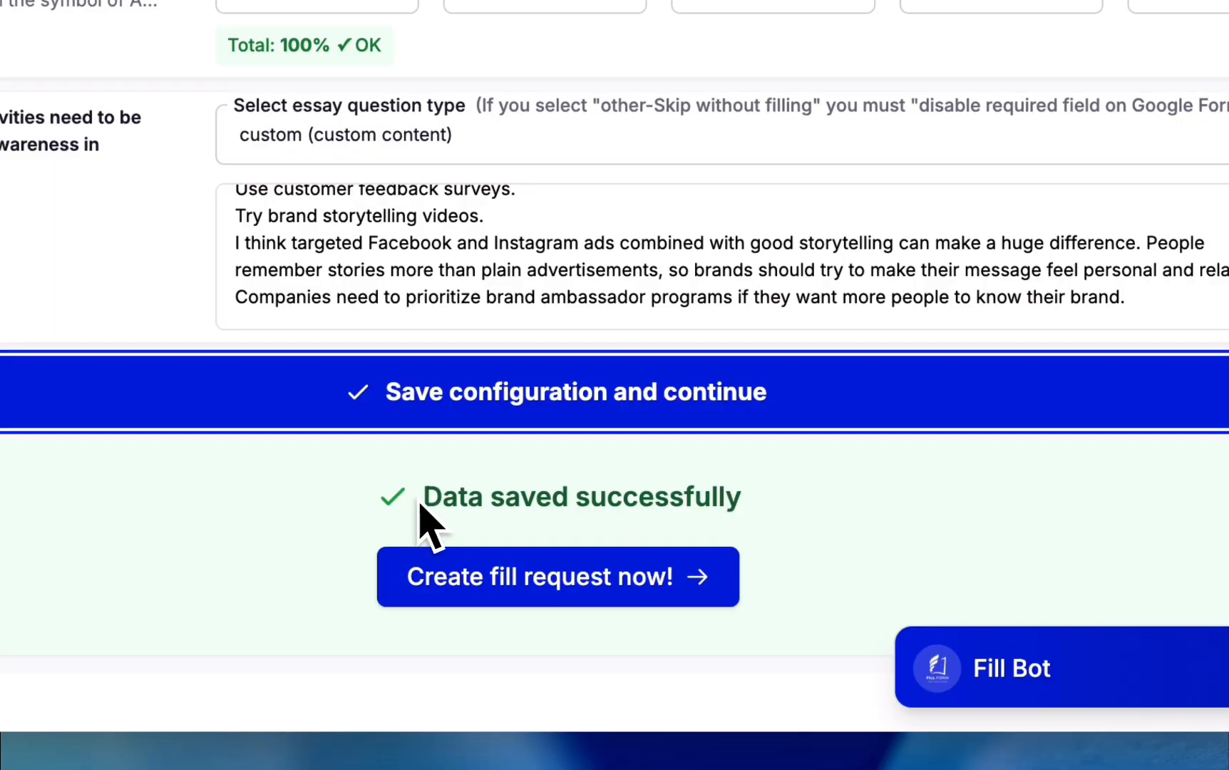
drag(421, 503, 745, 498)
click(807, 529)
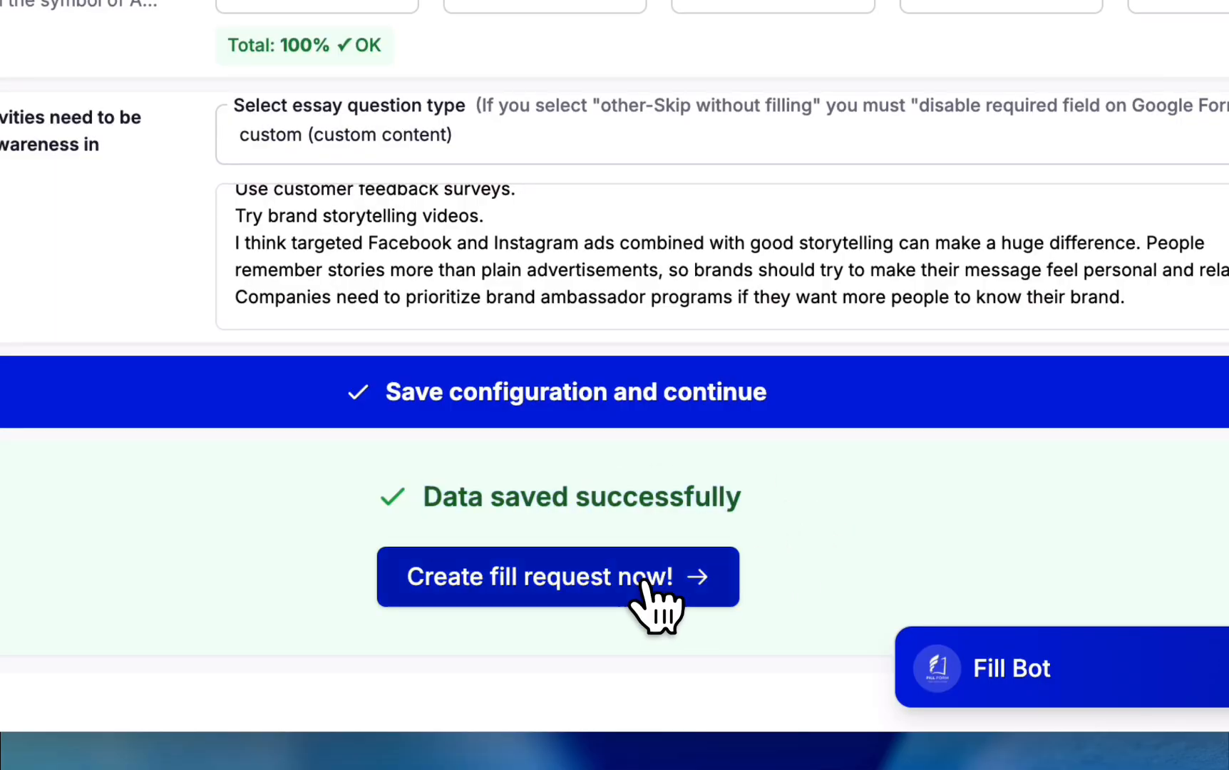
click(570, 582)
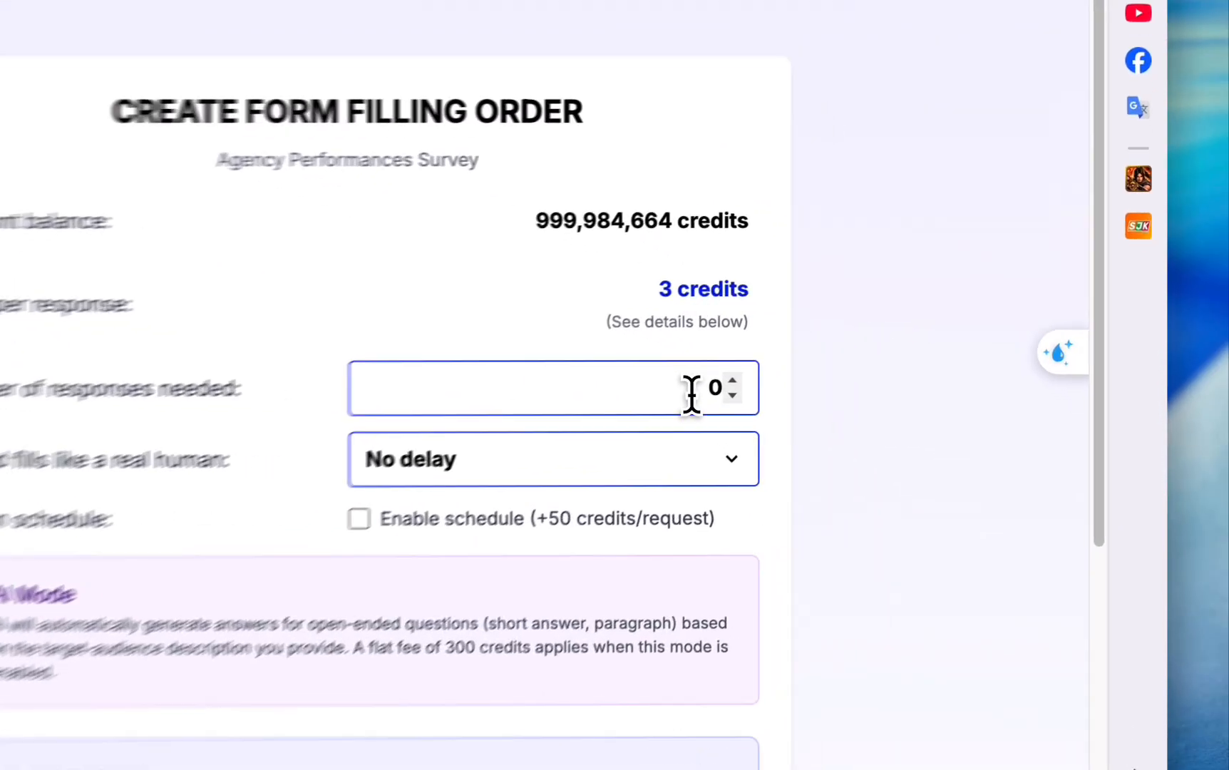
Step: Set the number of responses needed to 201 and keep the human-like fill spreading on No delay
double_click(896, 437)
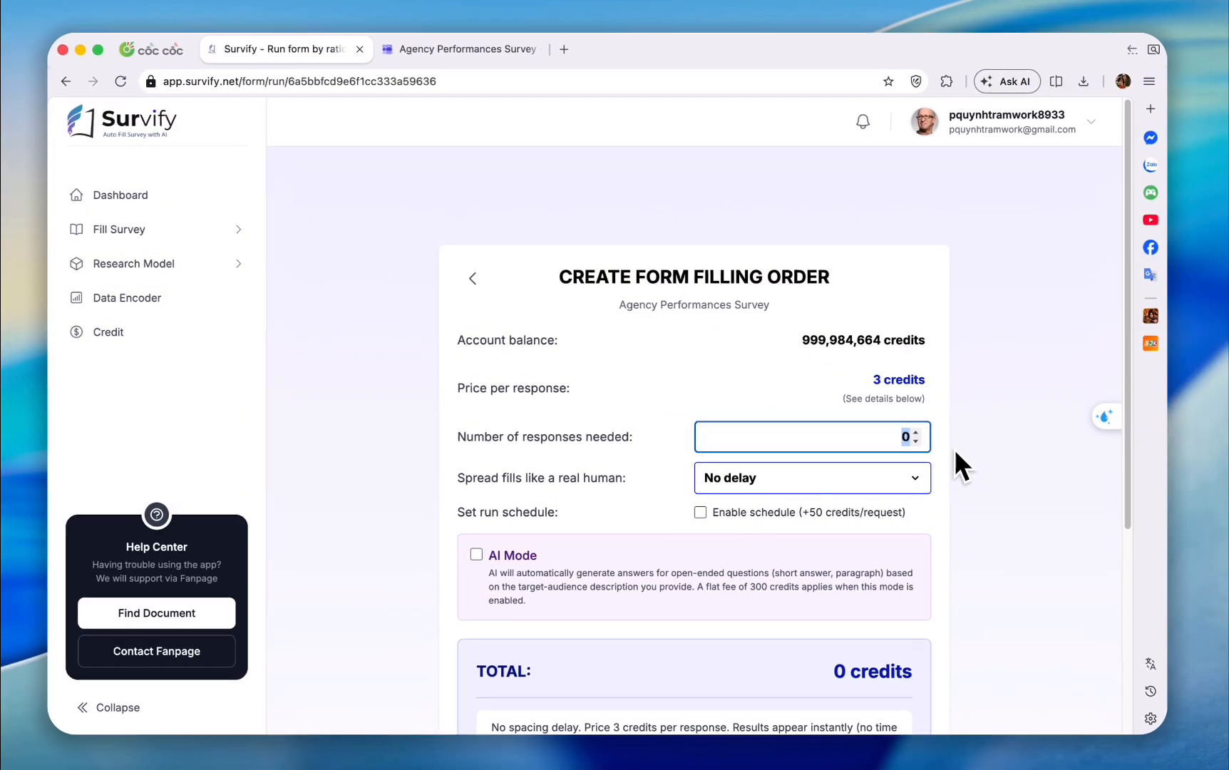
text(201)
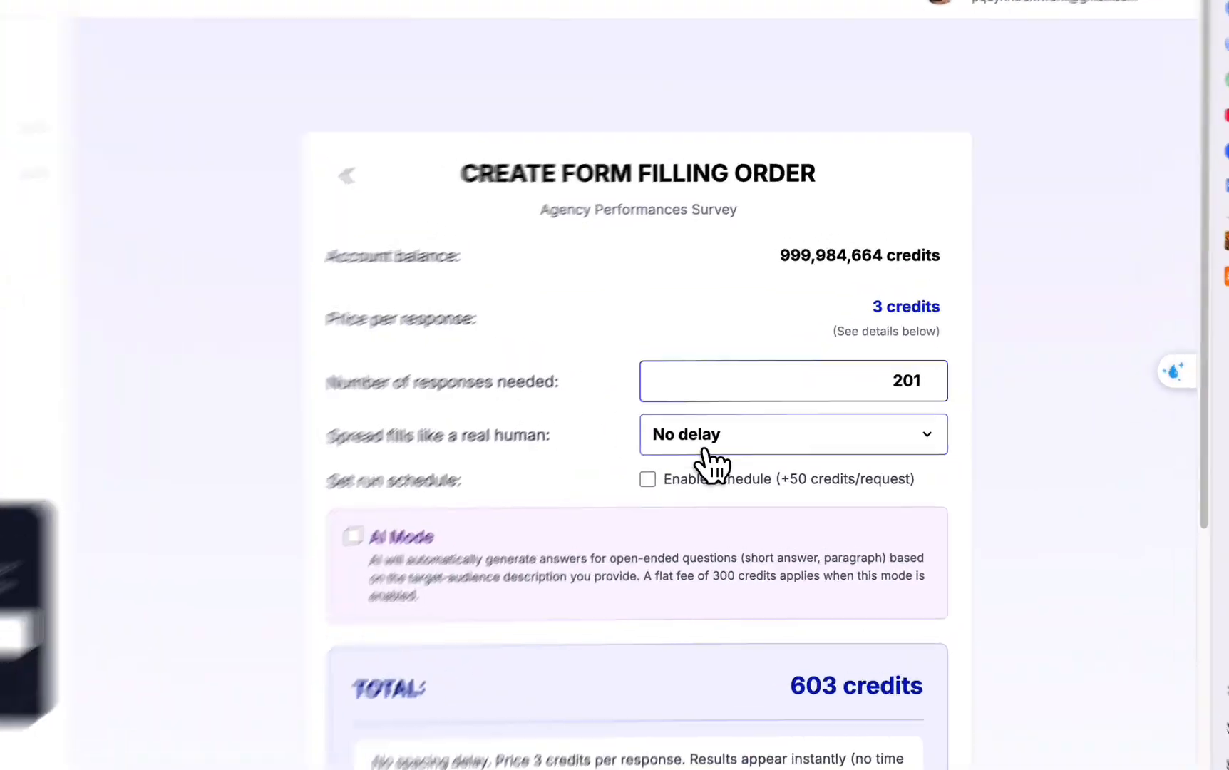
click(719, 468)
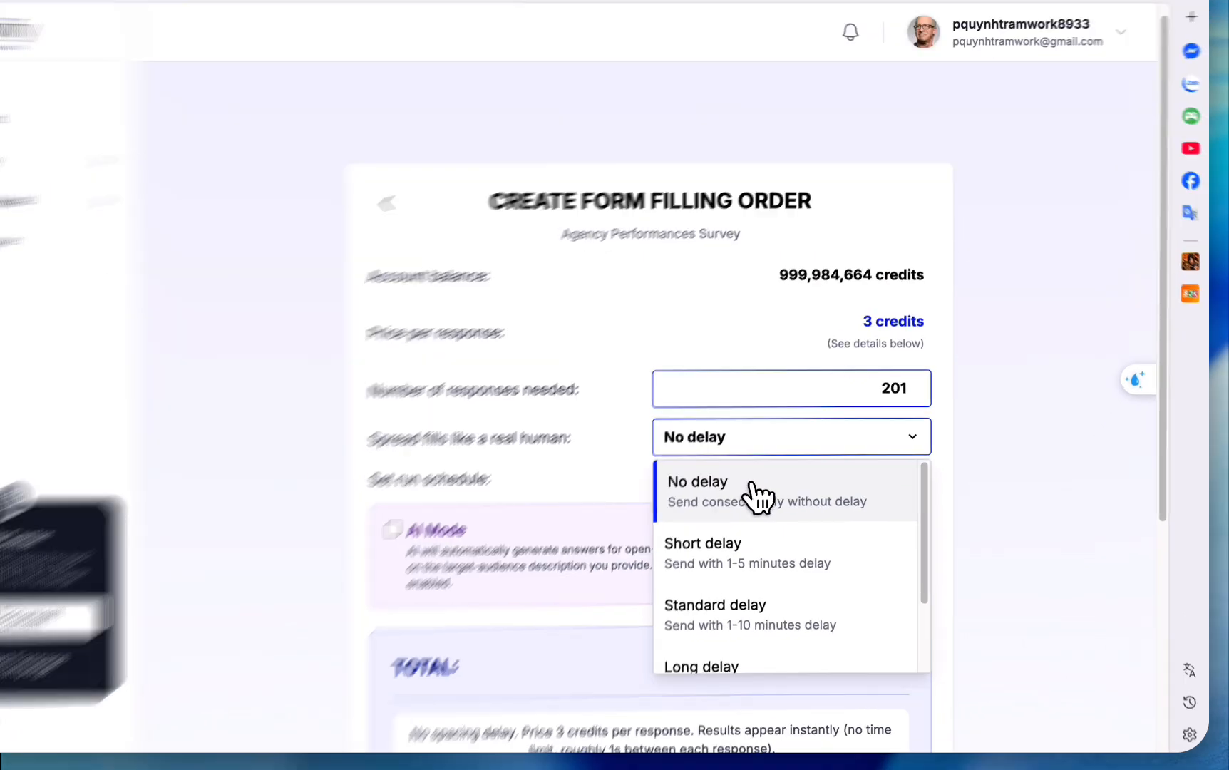
click(788, 501)
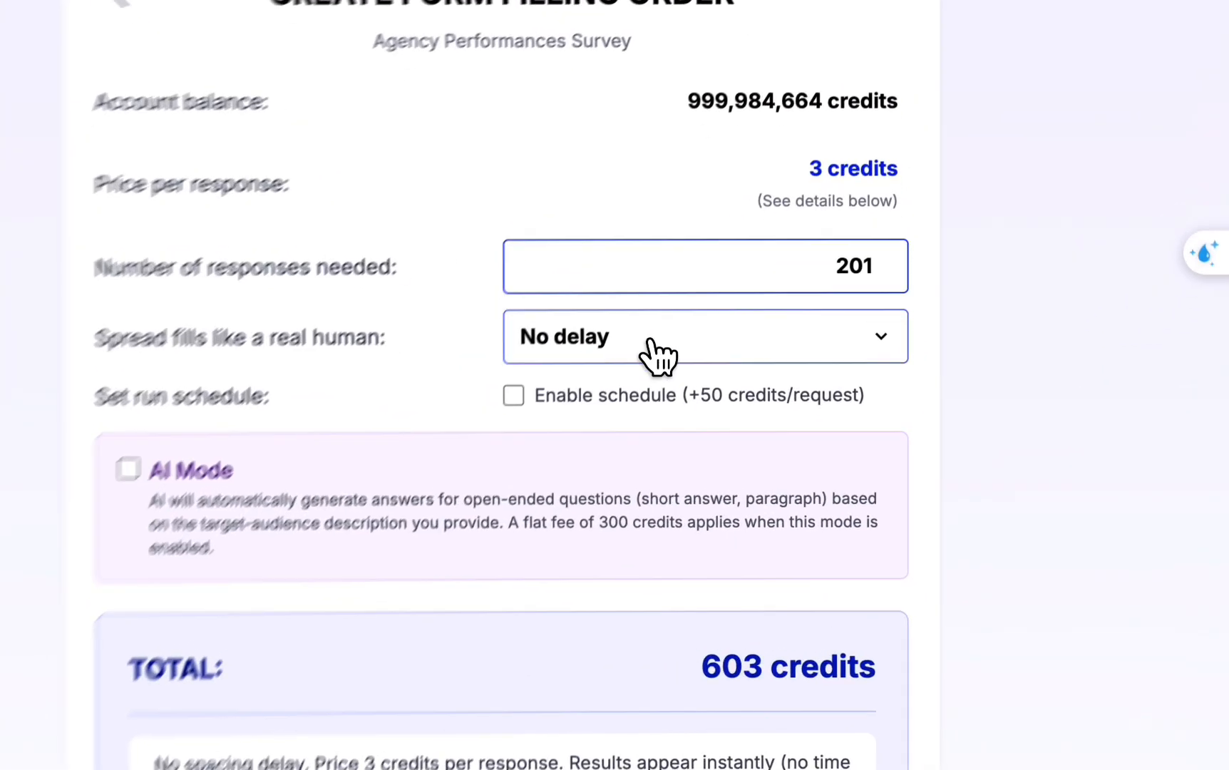
Step: Change the fill spreading to Specific delay and set the start date to 19/07/2026
click(787, 470)
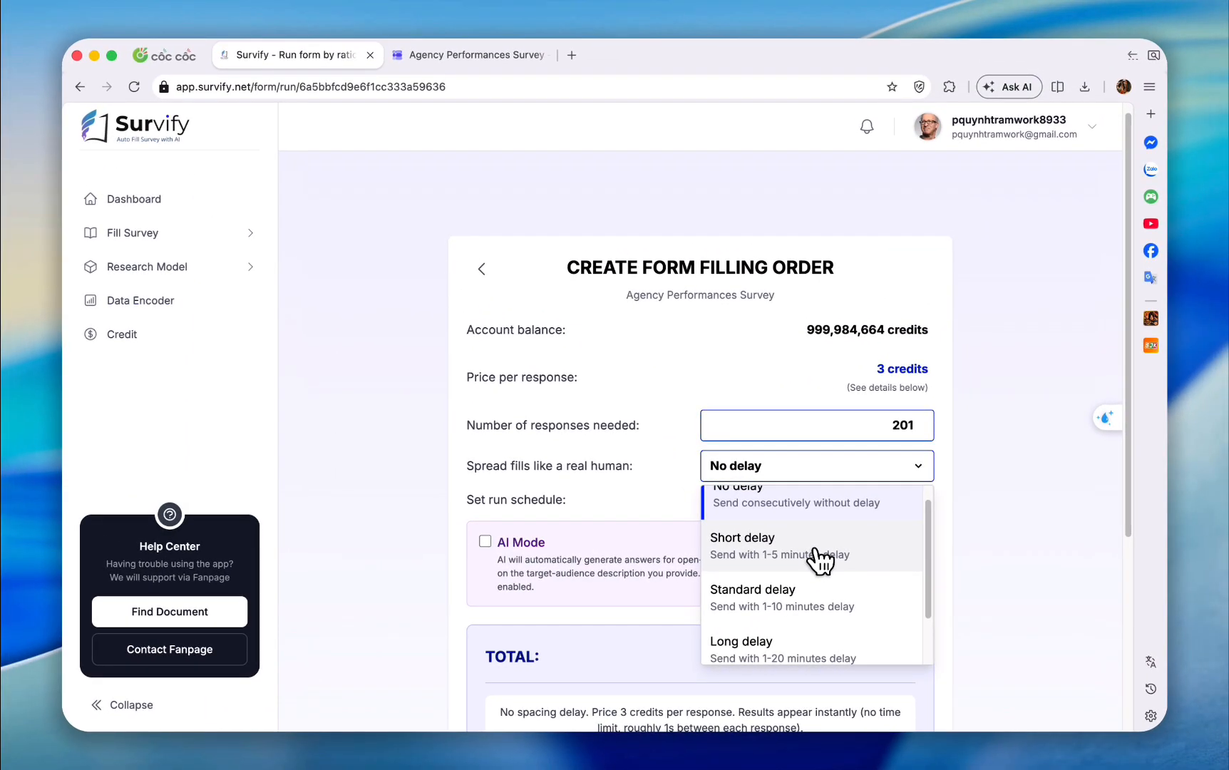
scroll(784, 606, down, 2)
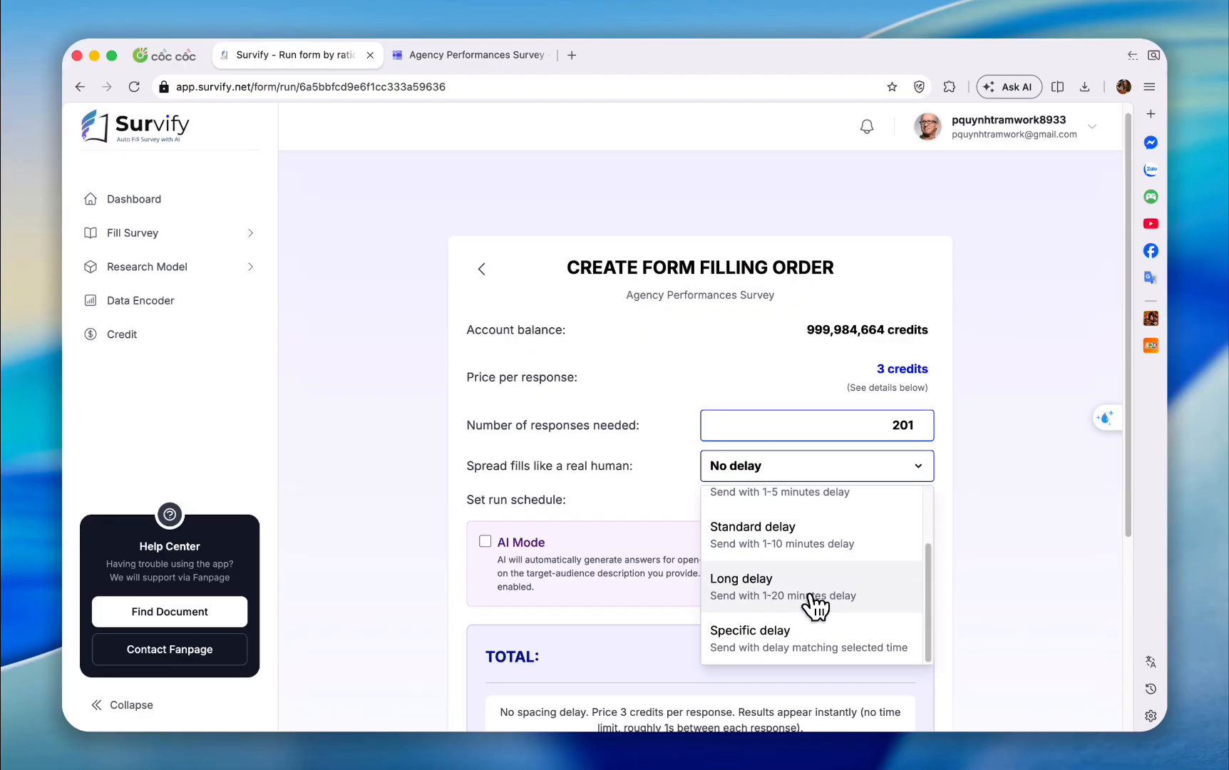
scroll(811, 605, down, 2)
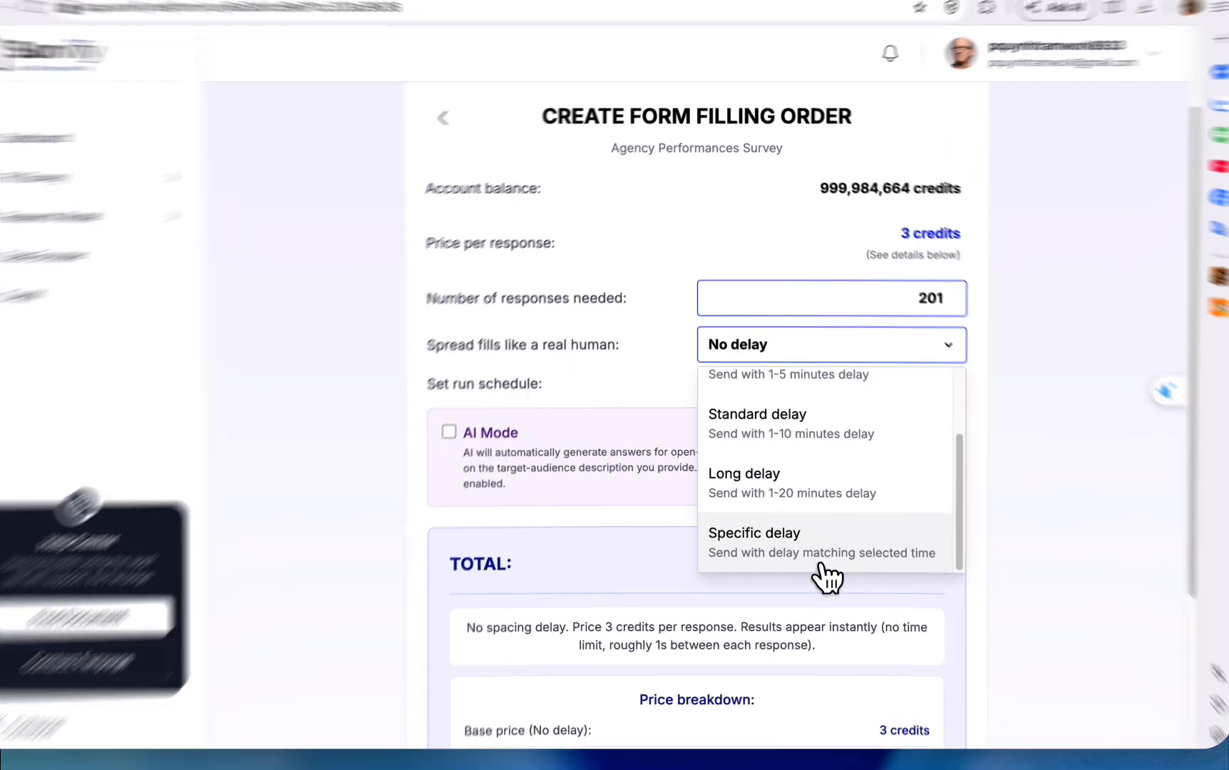
click(813, 567)
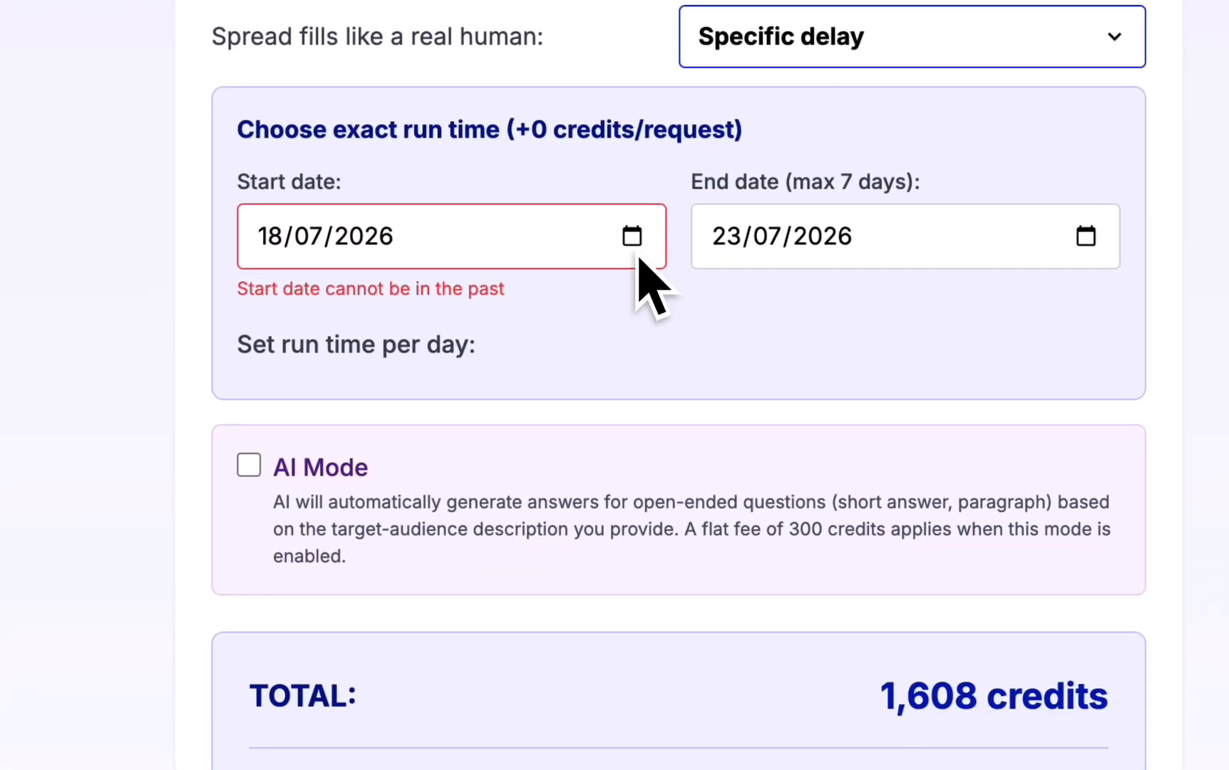
click(634, 240)
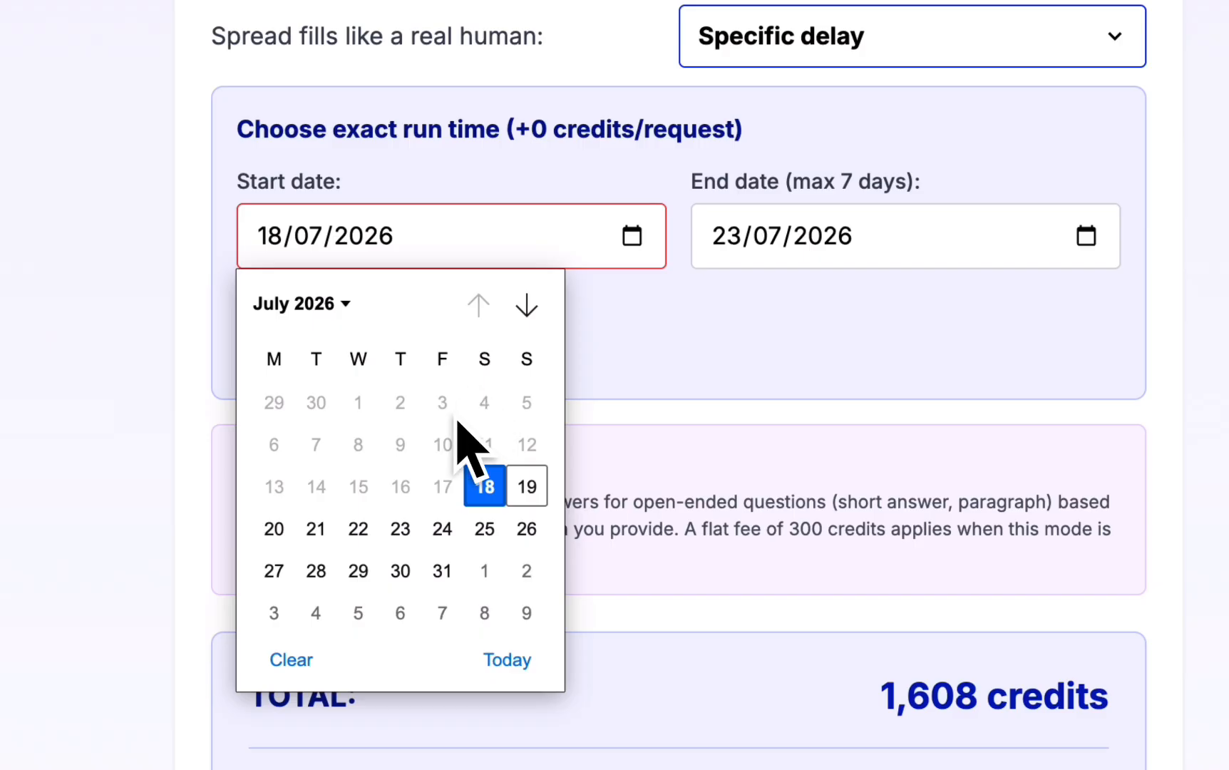
click(530, 495)
Step: Review the start date, end date and per-day run time settings of the specific delay schedule
double_click(281, 185)
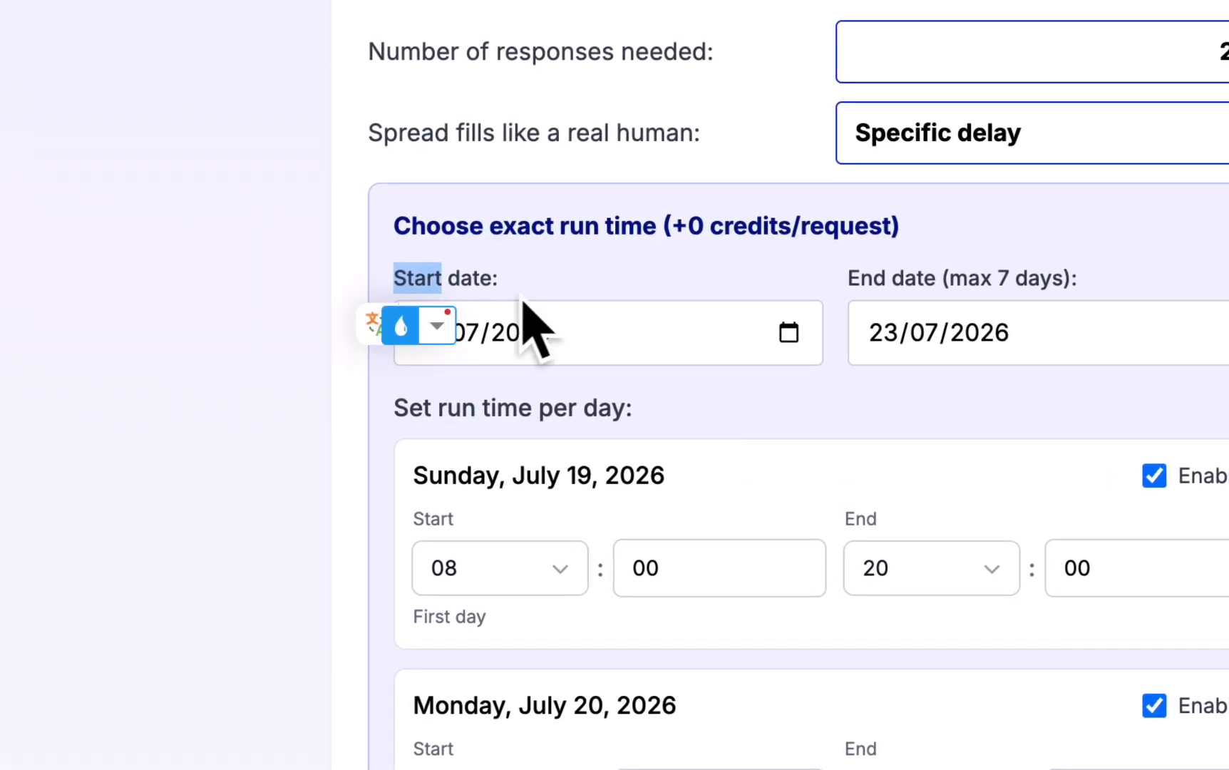
drag(862, 279, 891, 278)
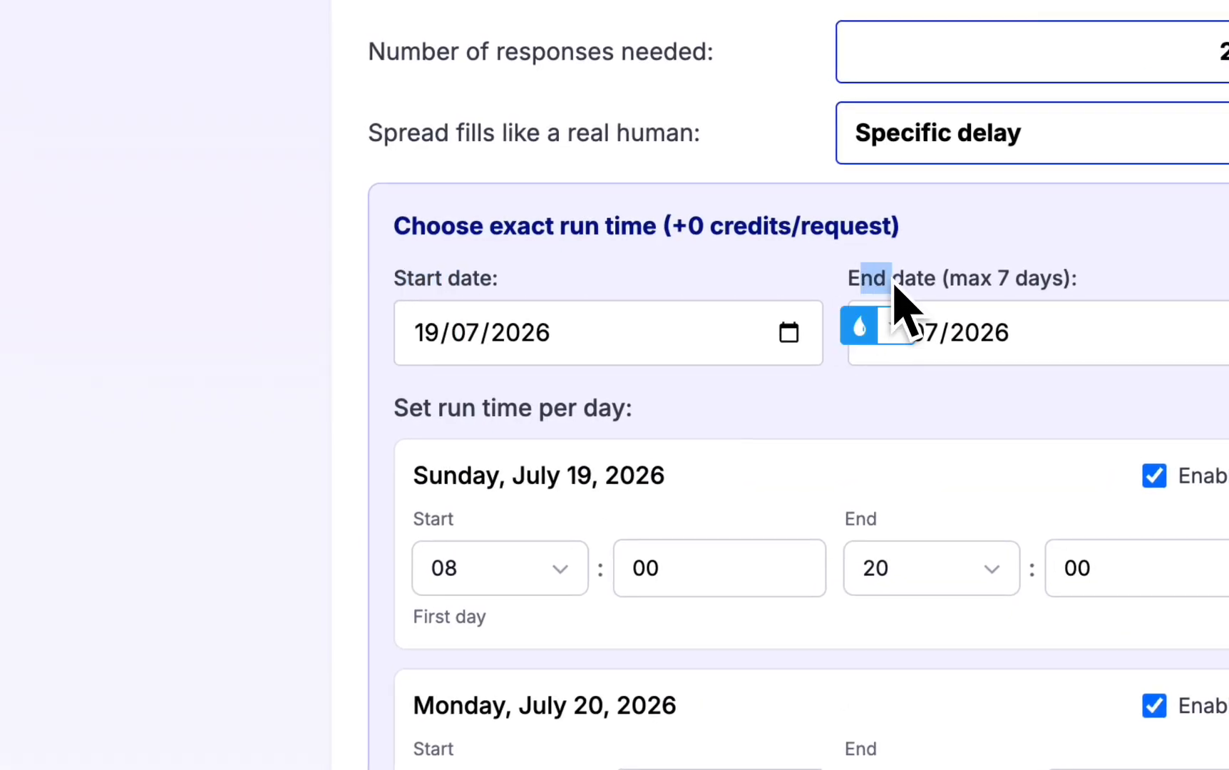
click(876, 307)
click(416, 406)
triple_click(417, 385)
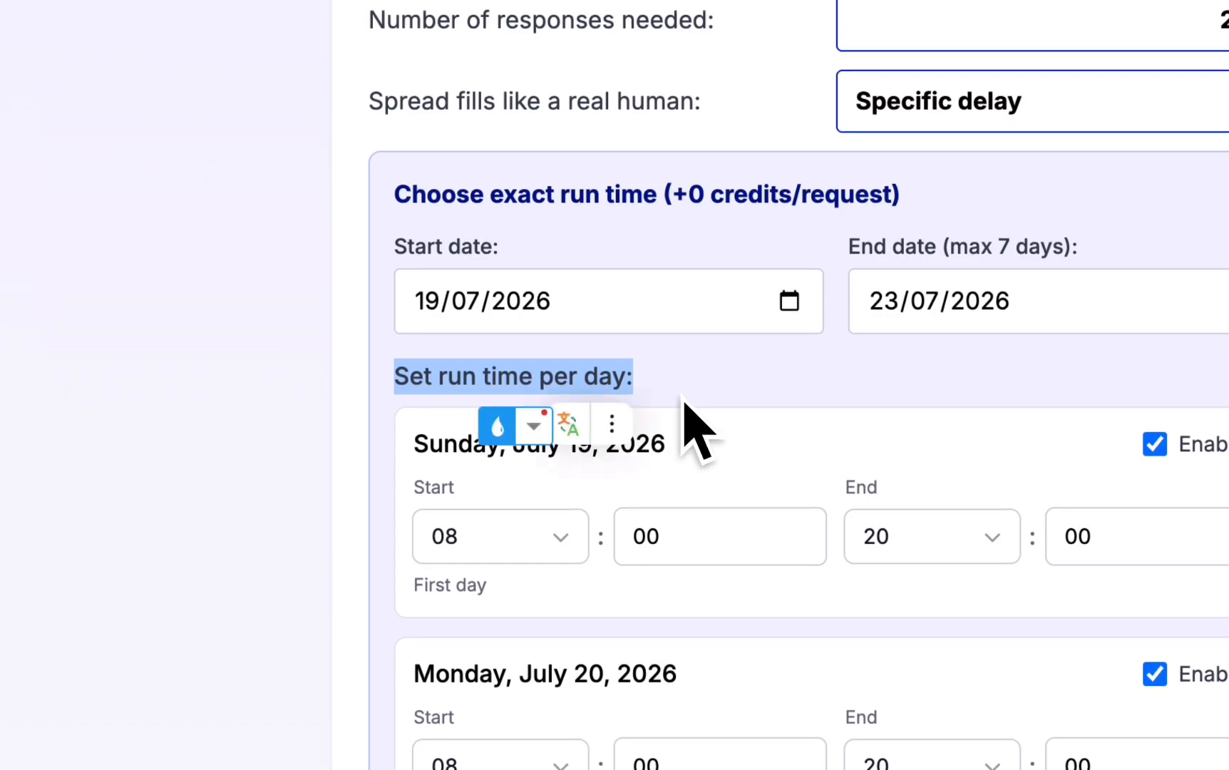
click(683, 404)
scroll(683, 425, down, 6)
scroll(683, 425, up, 1)
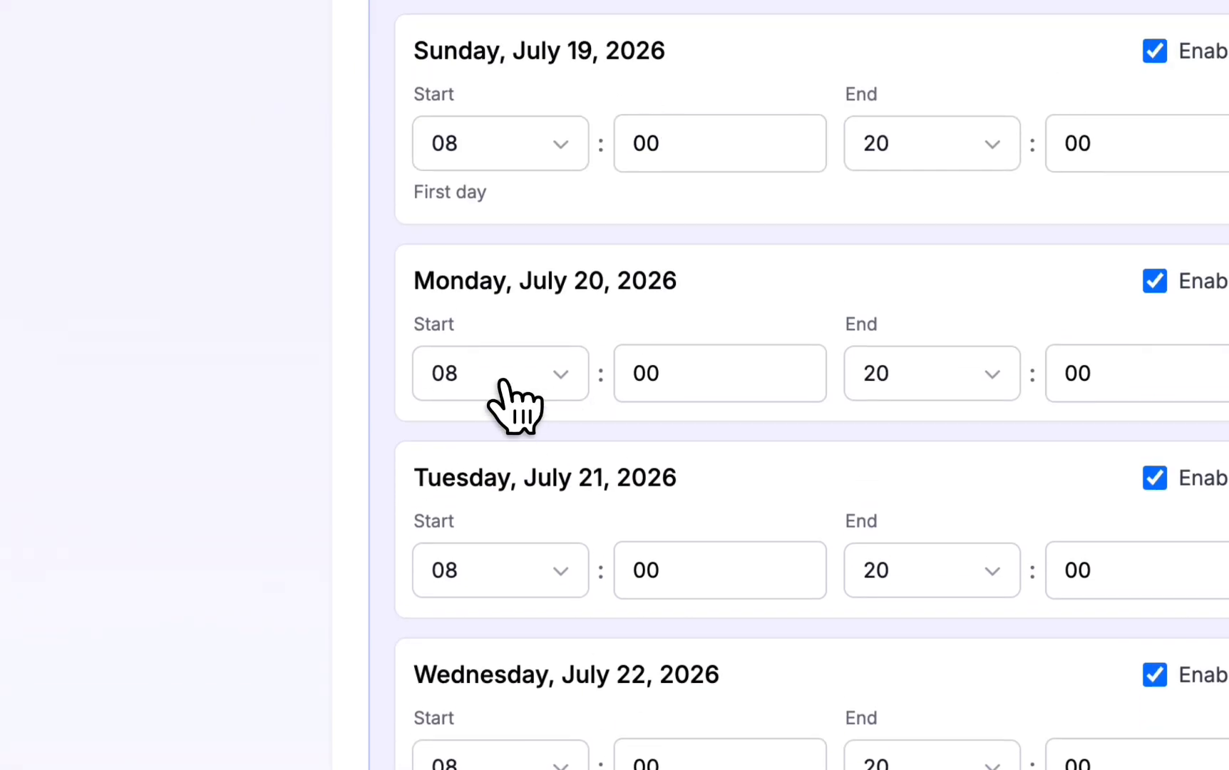
Step: Inspect the start and end hour options for Monday, July 20, 2026, leaving both hours as they are
click(493, 378)
click(497, 377)
click(969, 378)
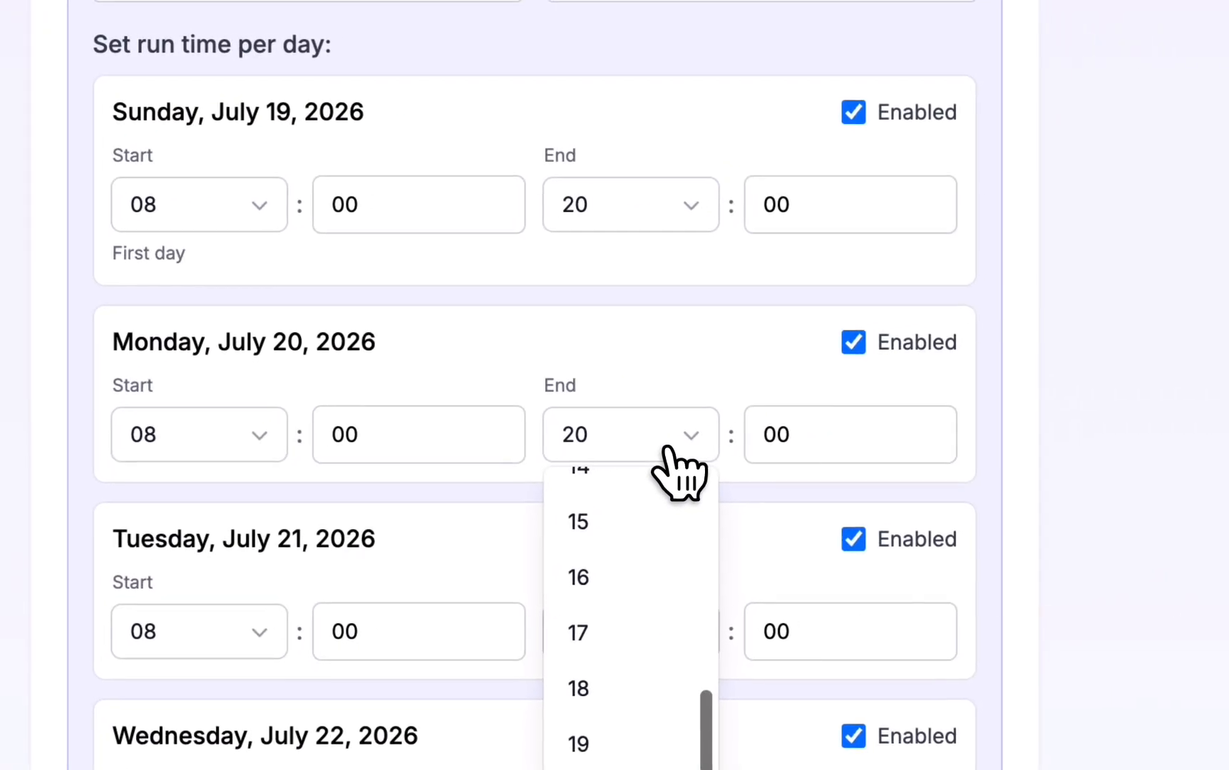
click(666, 446)
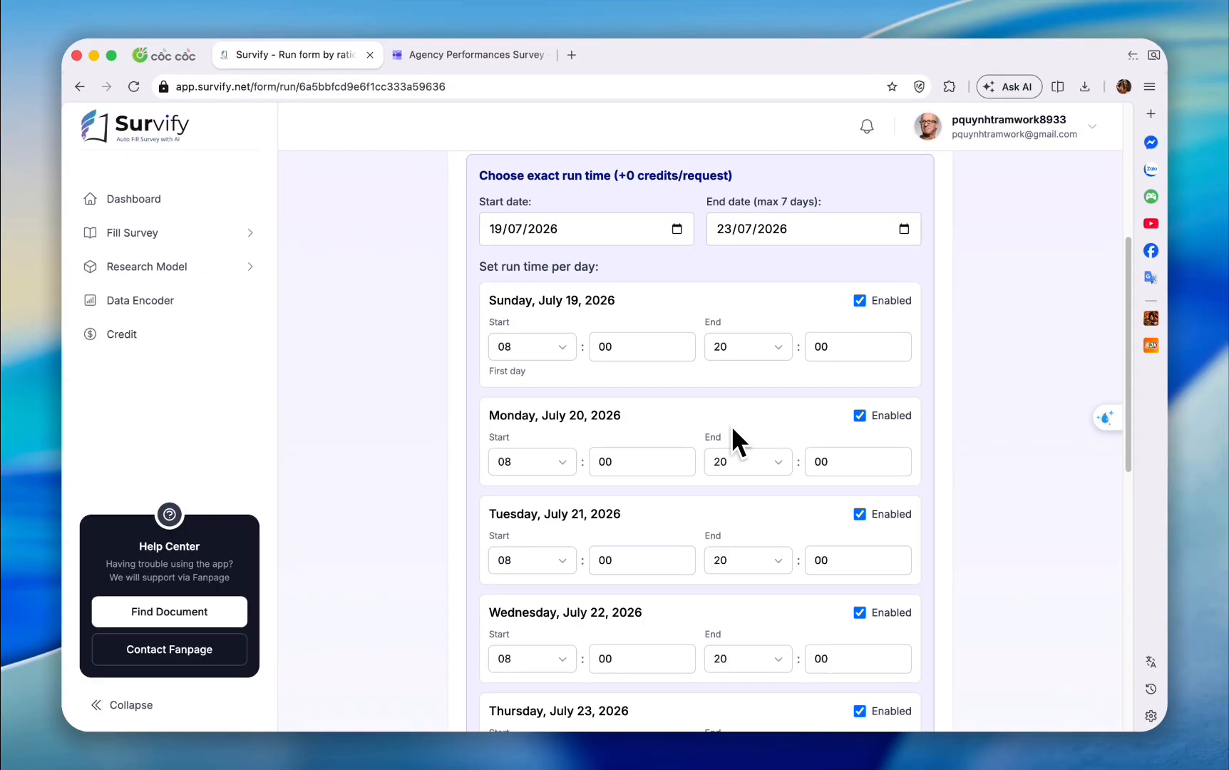
Step: Enable AI Mode for the order and examine the proportional demographic mapping description with its example persona
scroll(733, 431, down, 15)
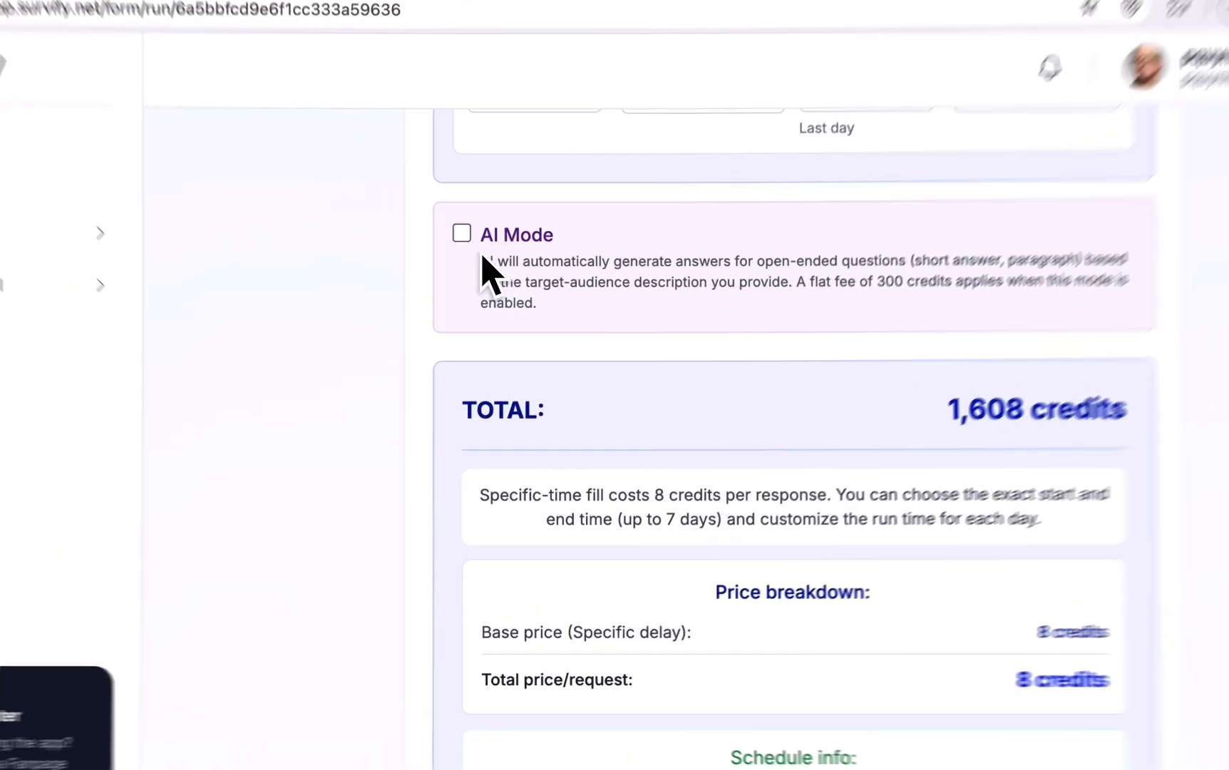
click(462, 233)
drag(509, 362, 595, 395)
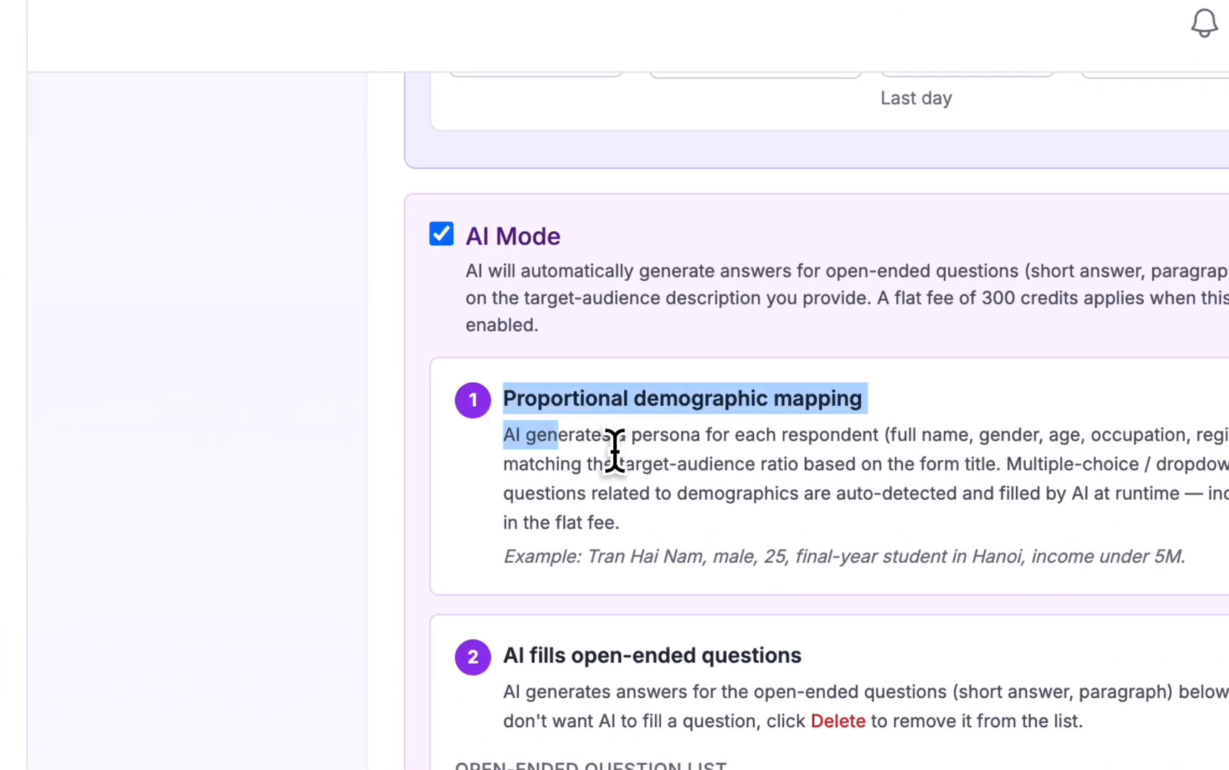
drag(614, 449, 789, 549)
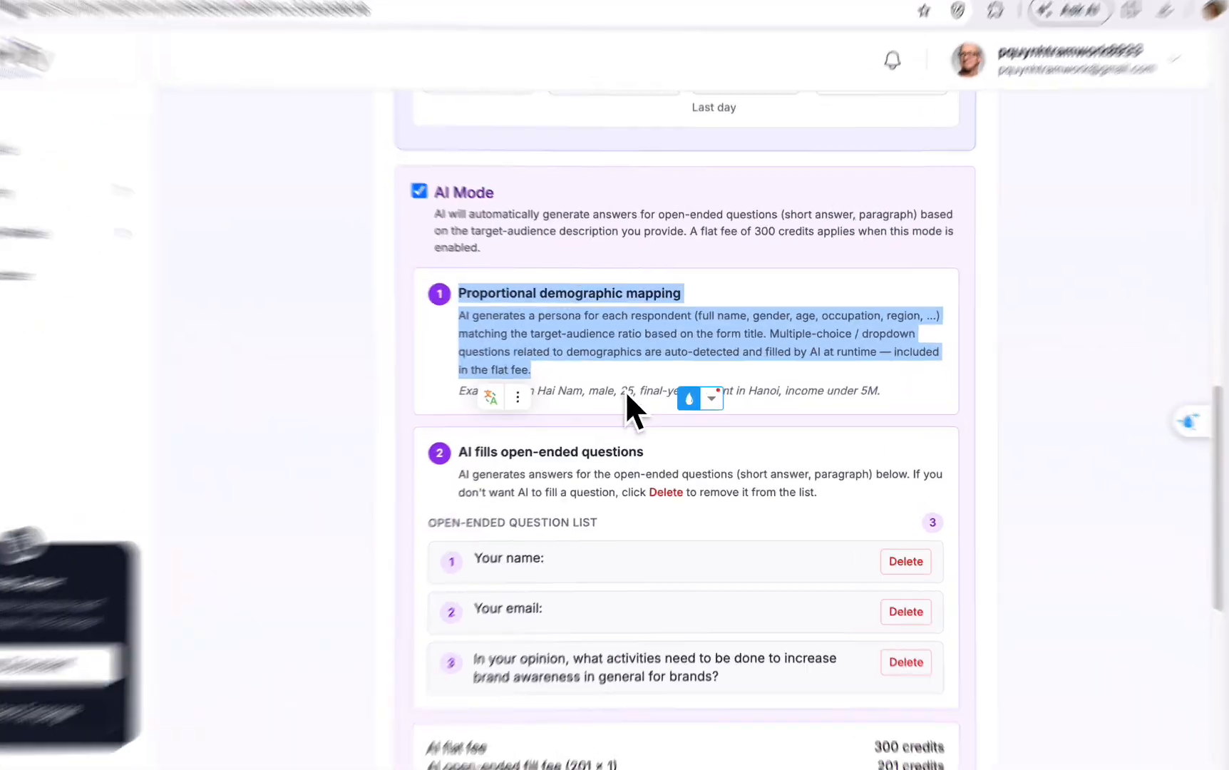
click(612, 399)
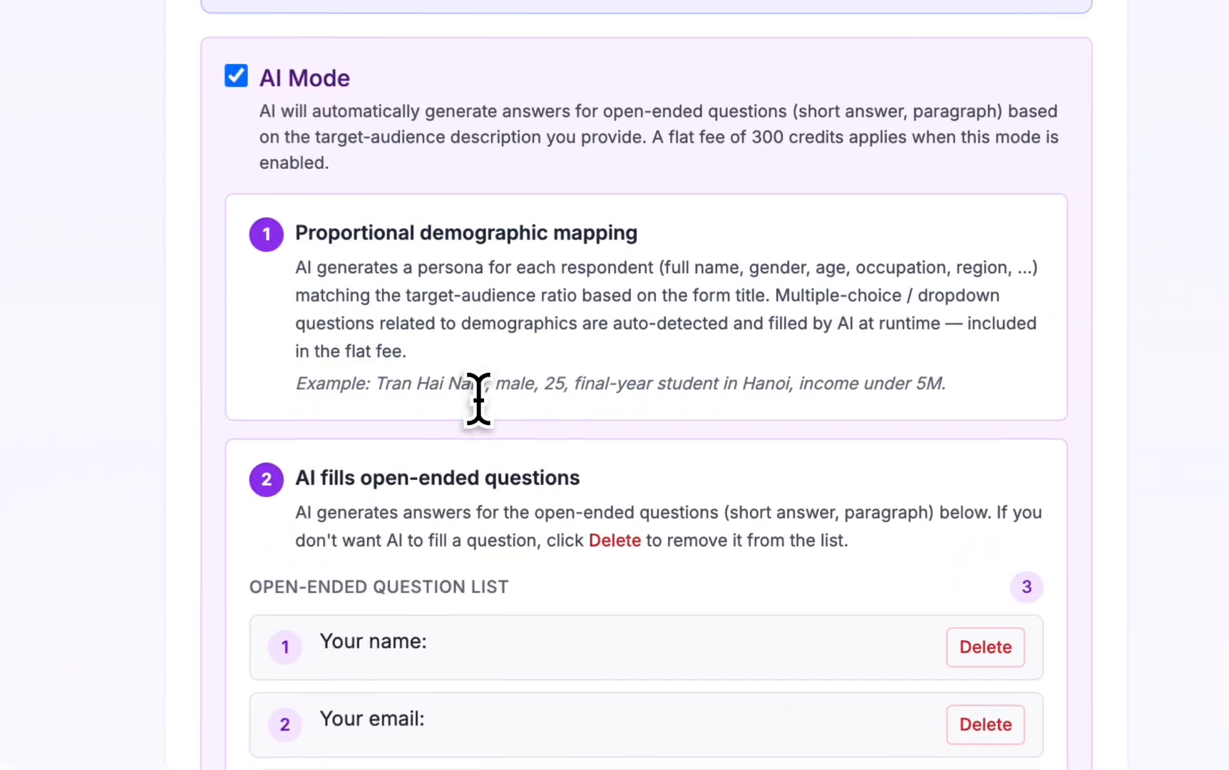
drag(357, 385, 871, 391)
click(871, 390)
drag(571, 384, 970, 423)
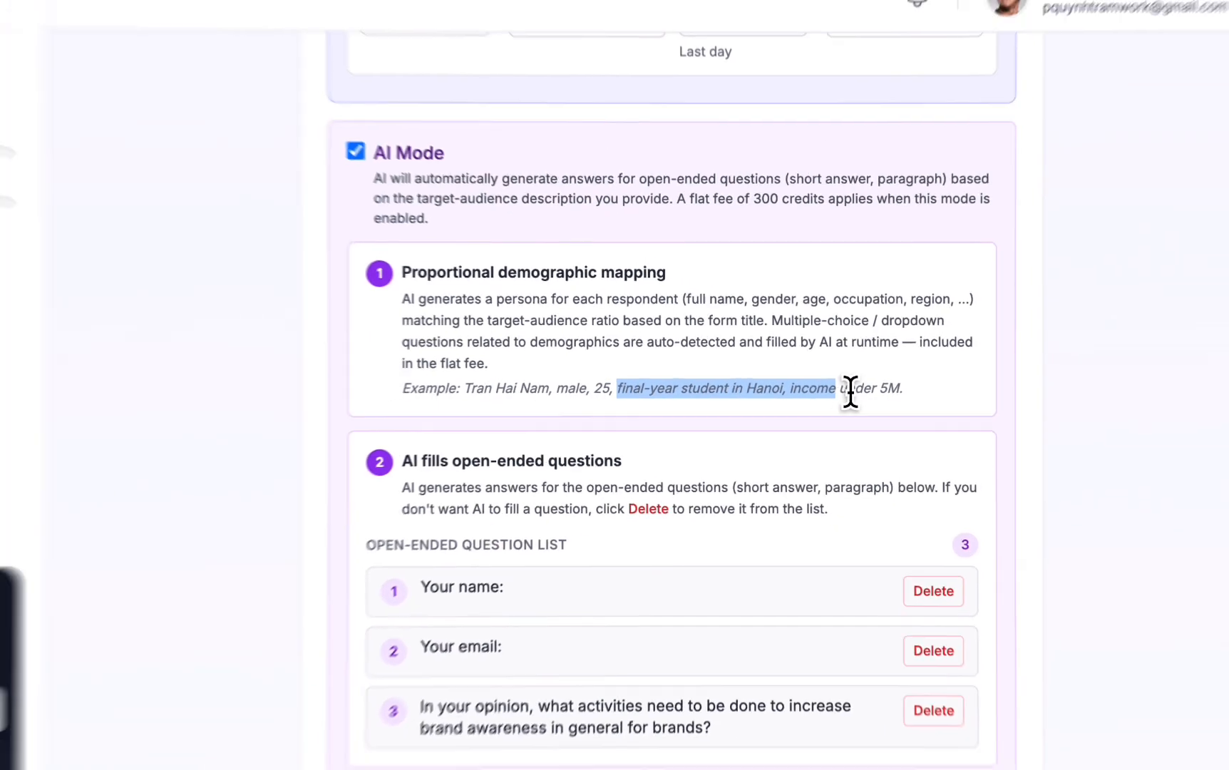
click(864, 398)
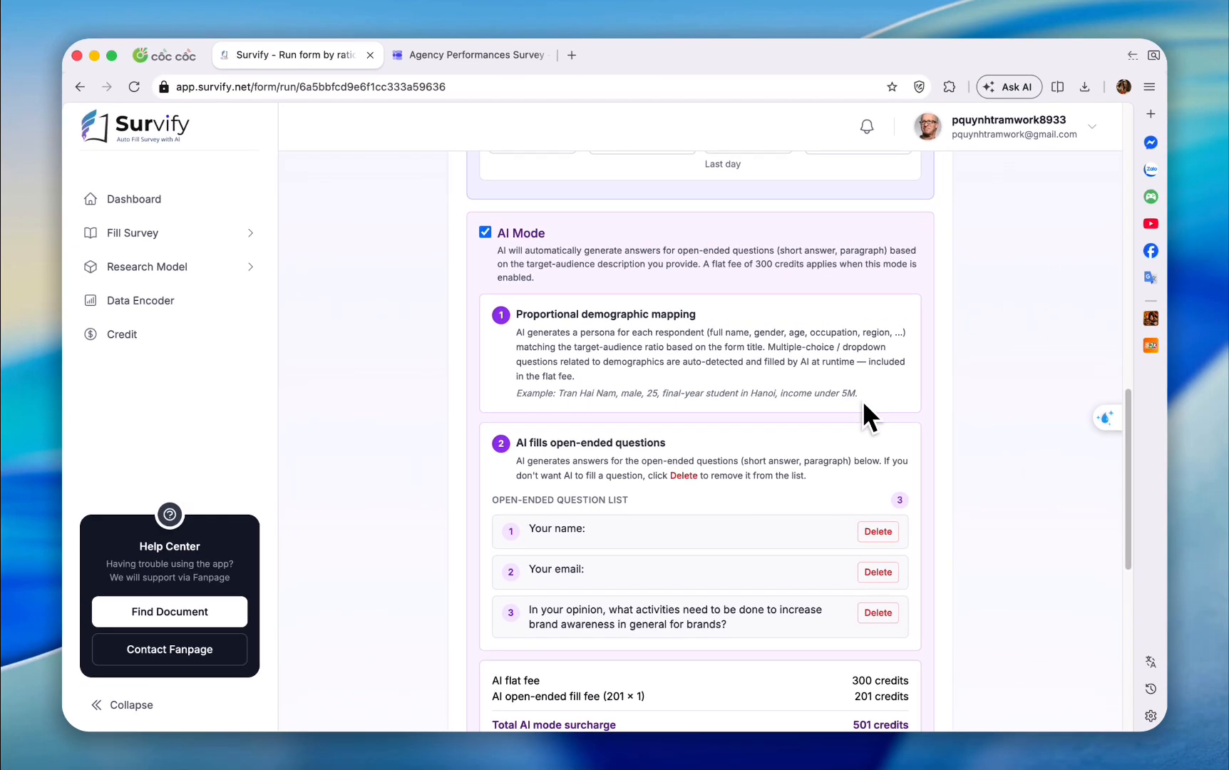
Step: Exclude the open-ended question about activities to increase brand awareness from the questions that AI fills
scroll(869, 396, down, 3)
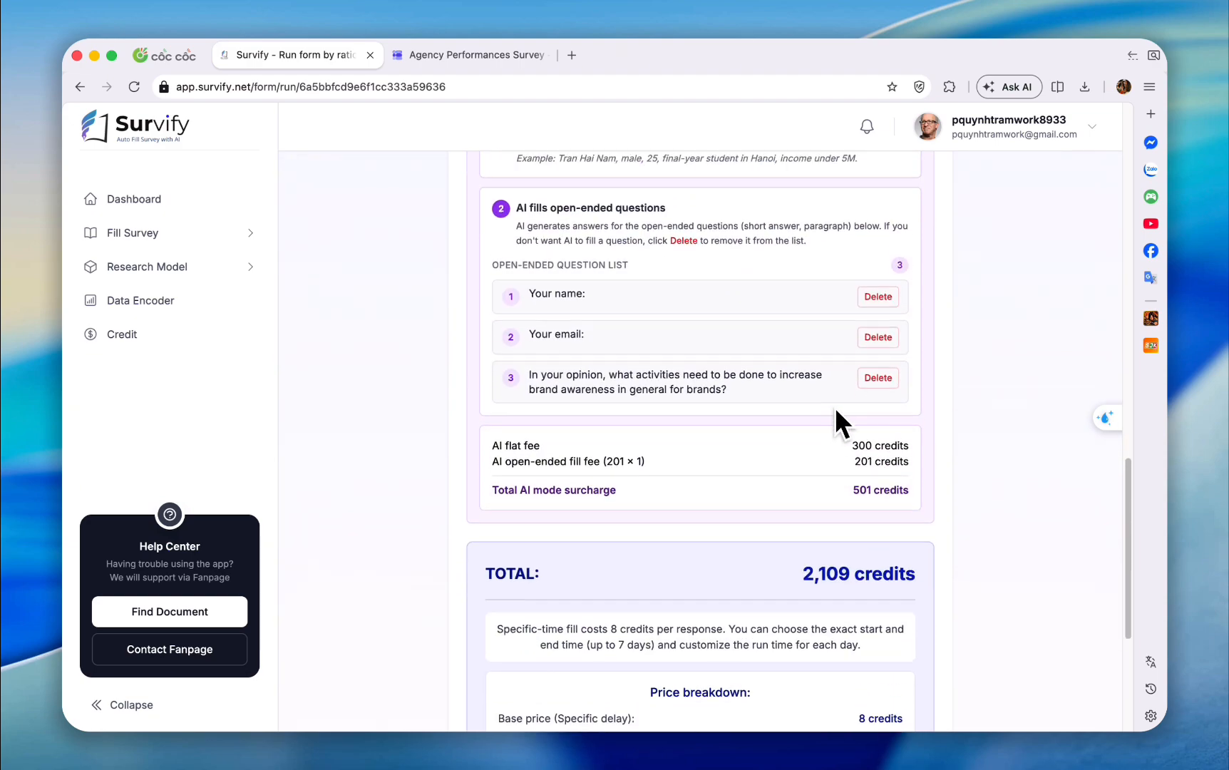
scroll(836, 411, up, 1)
drag(743, 393, 508, 360)
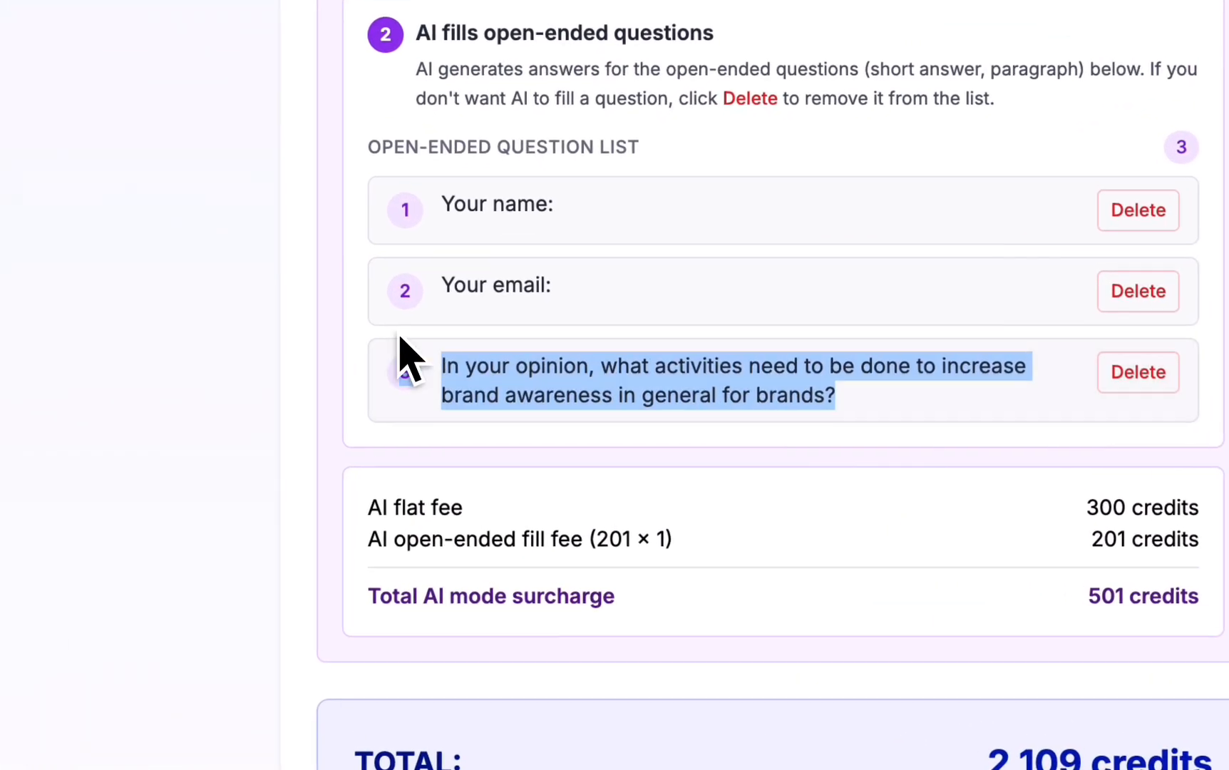
drag(399, 337, 359, 348)
click(662, 463)
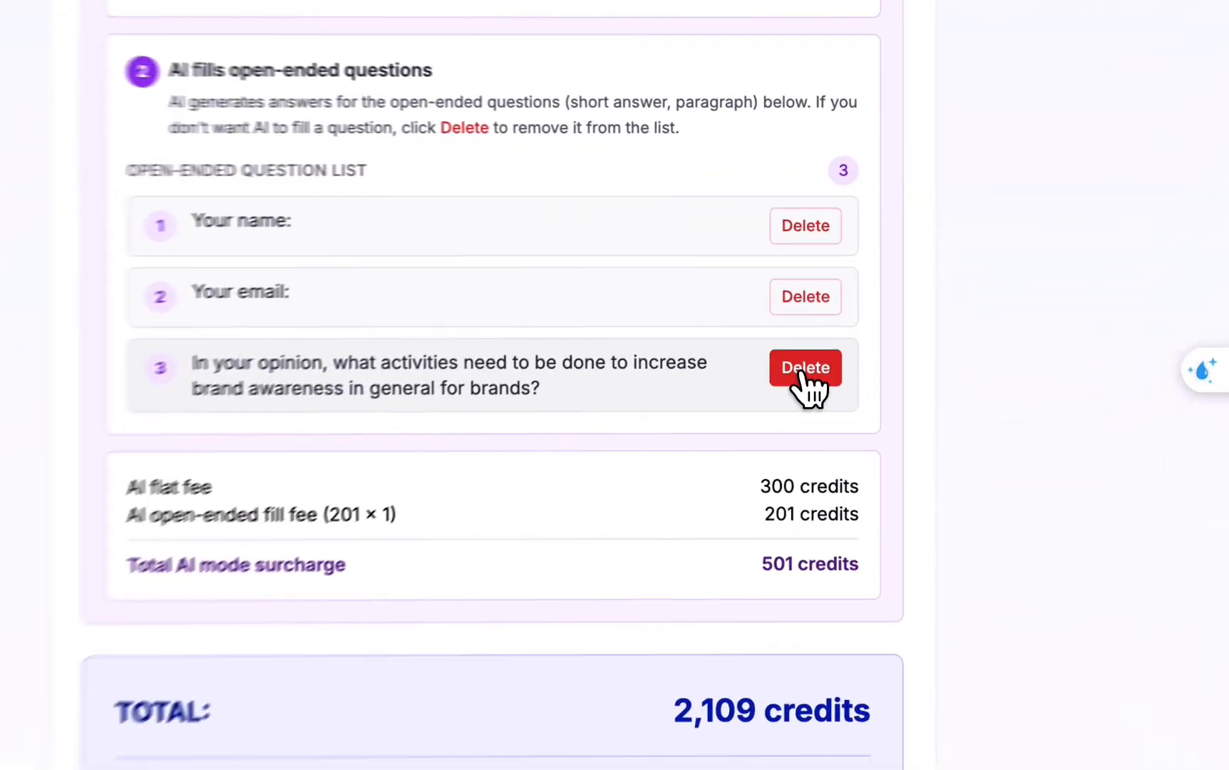
click(877, 416)
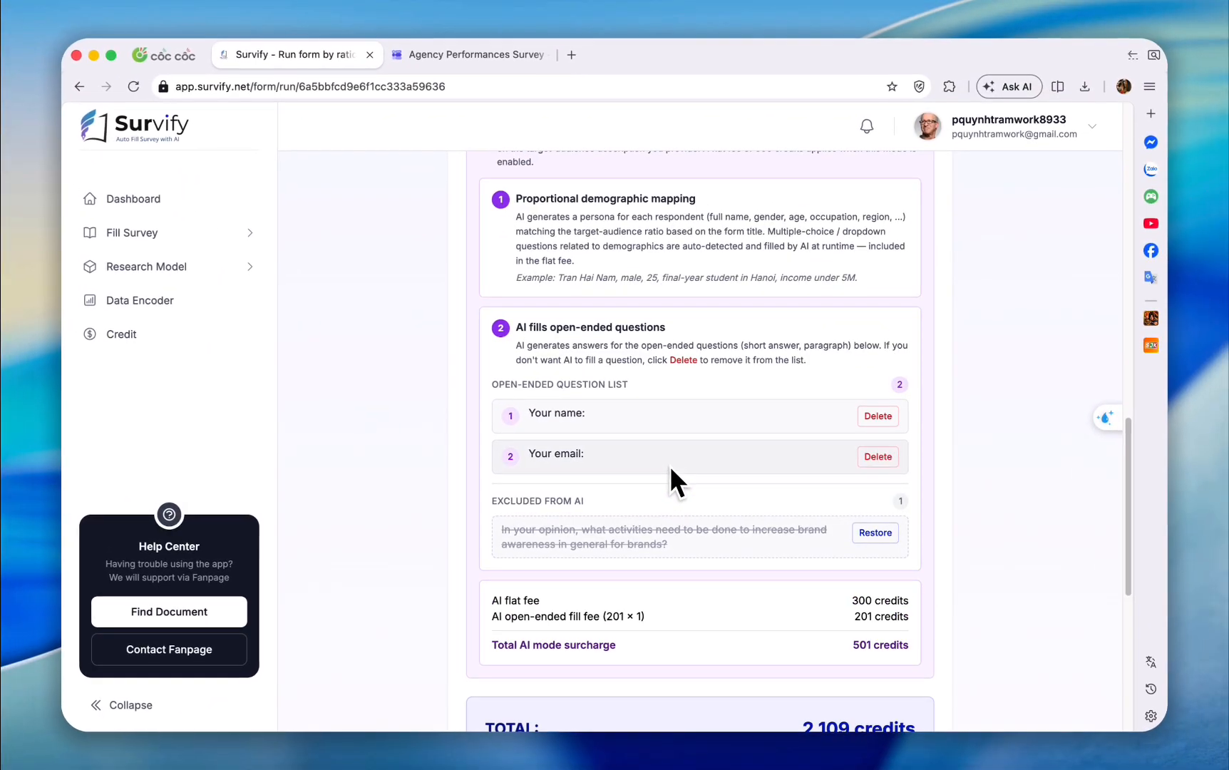
Step: Turn off AI Mode for the form filling order
scroll(670, 467, up, 2)
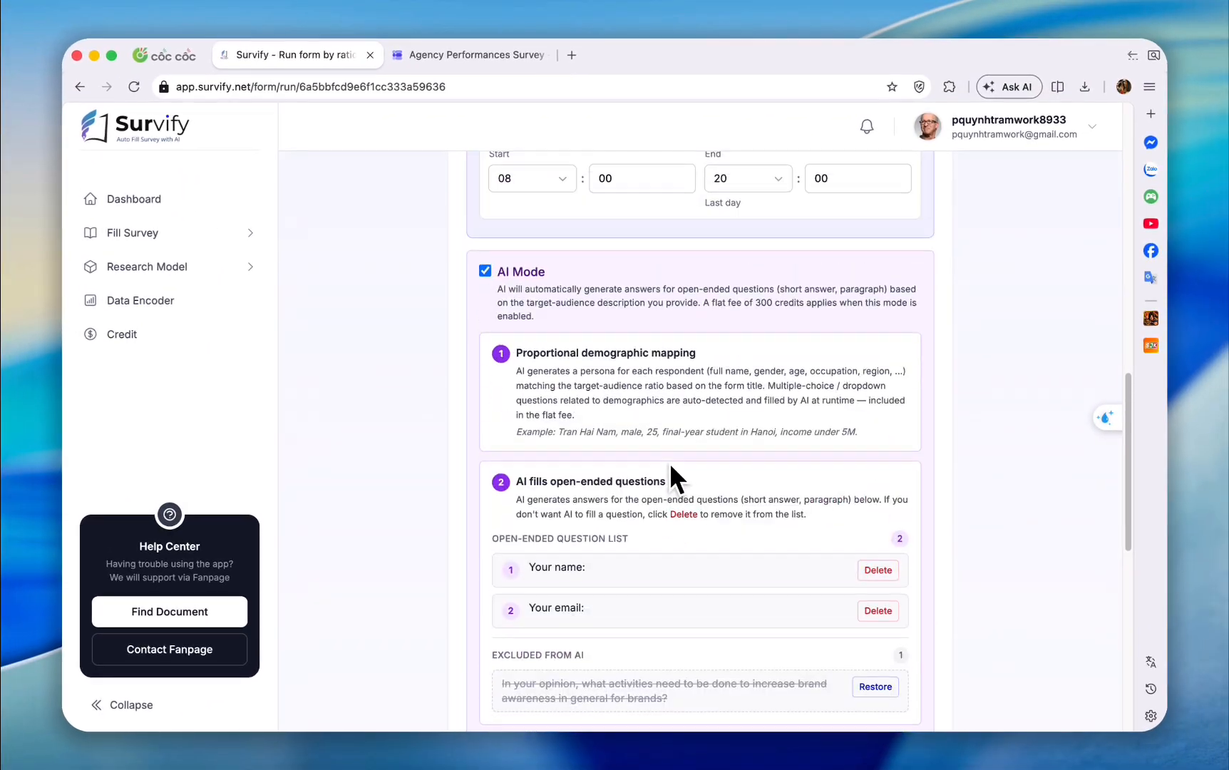
scroll(499, 385, up, 2)
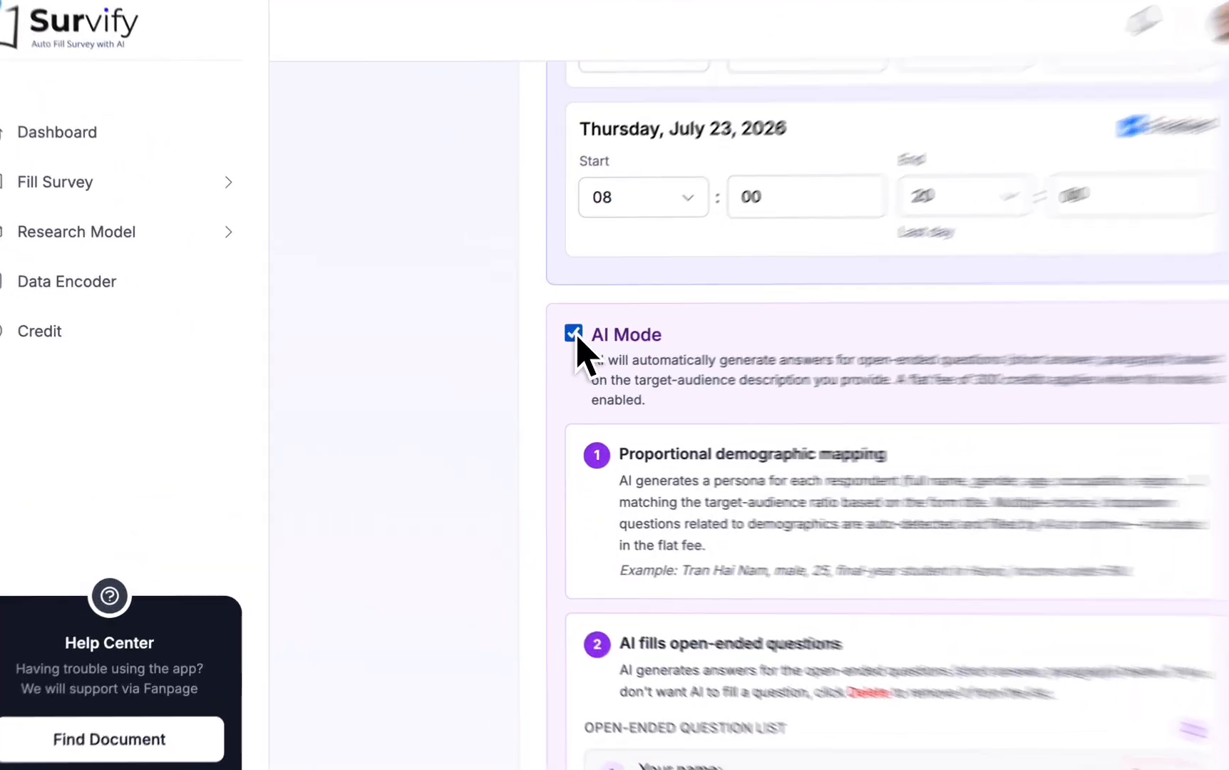
click(574, 333)
Step: Change the human-like fill spreading to No delay and start filling the survey
scroll(536, 390, up, 2)
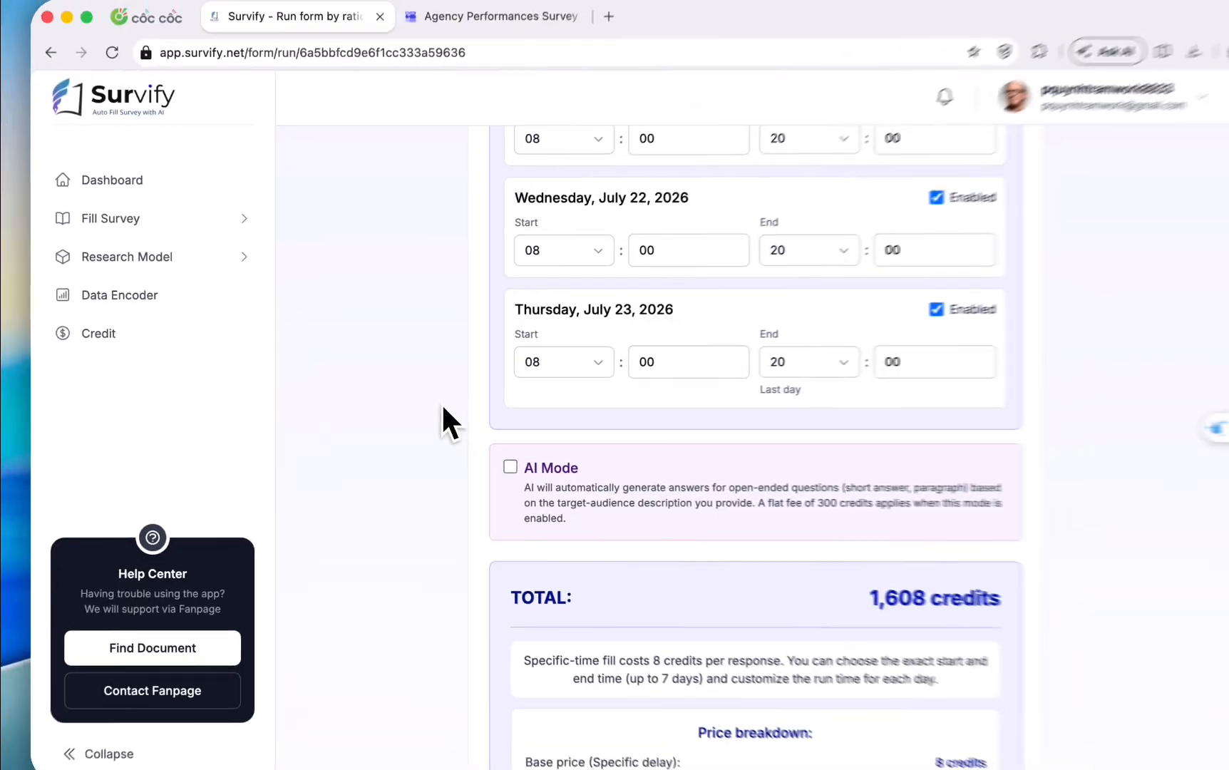
scroll(442, 407, up, 5)
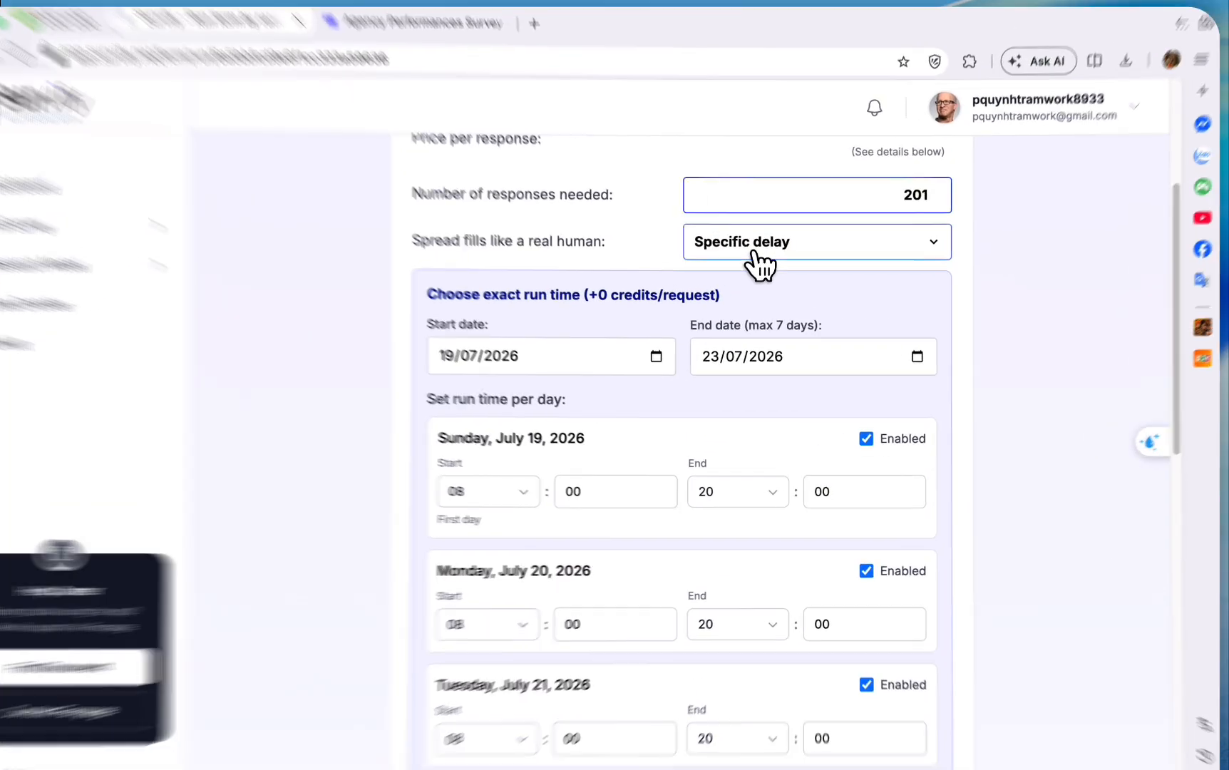
click(763, 255)
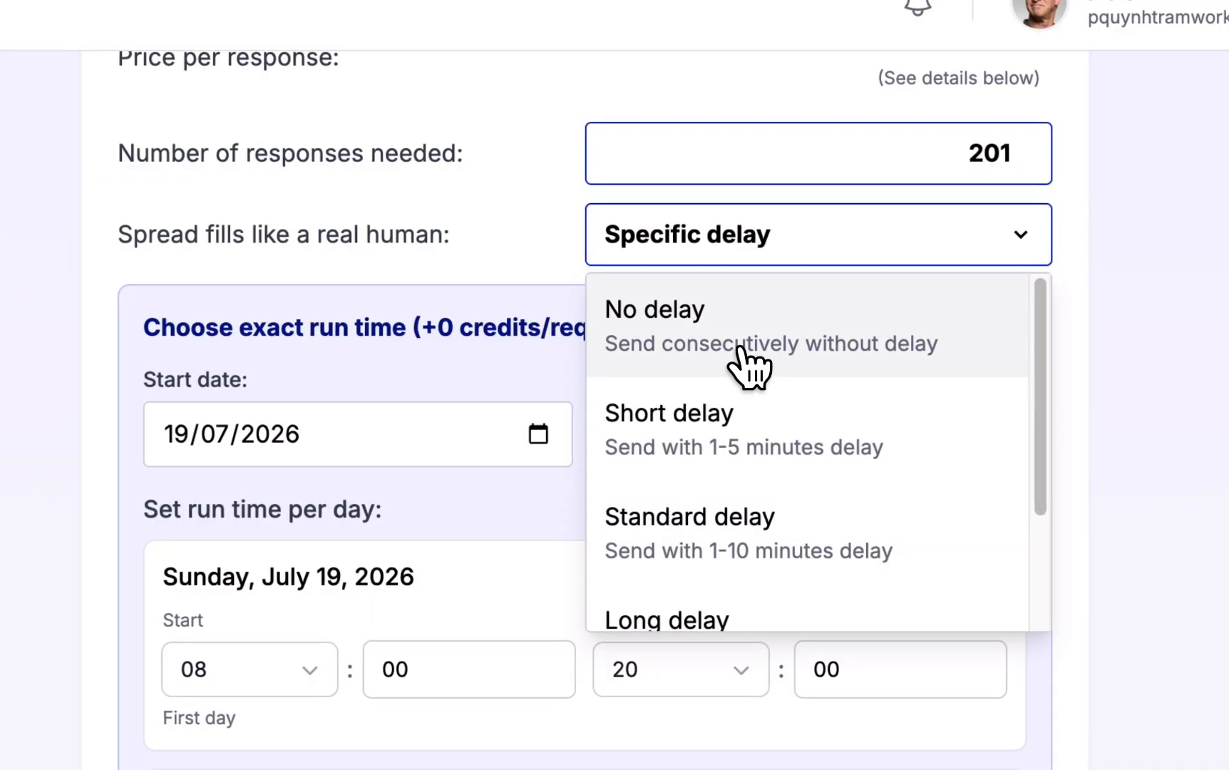
click(742, 349)
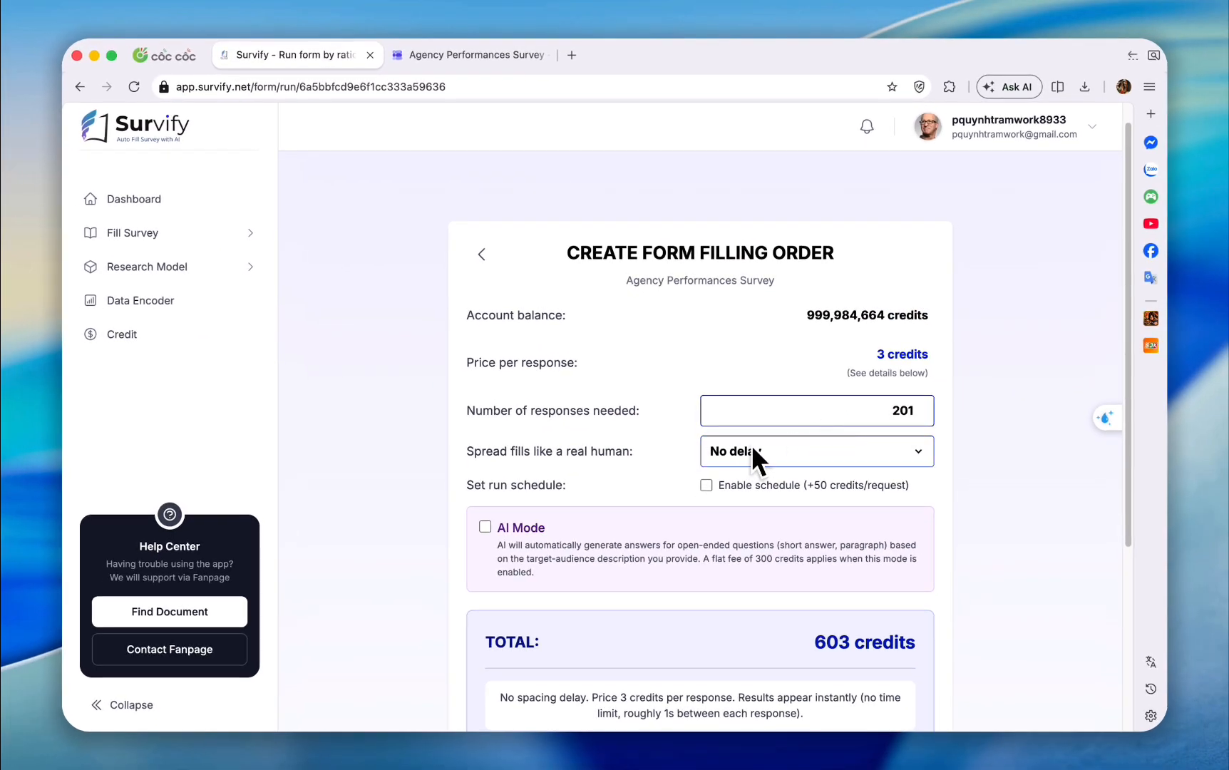
scroll(662, 456, down, 5)
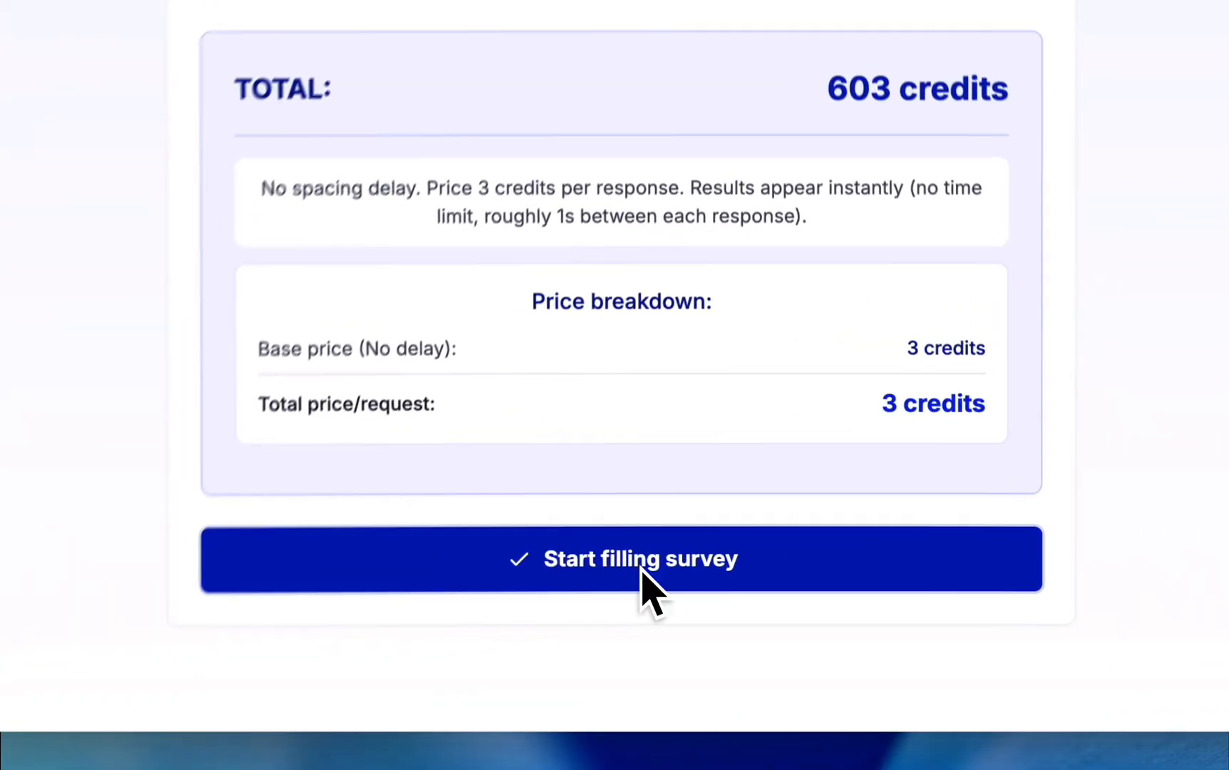
click(706, 641)
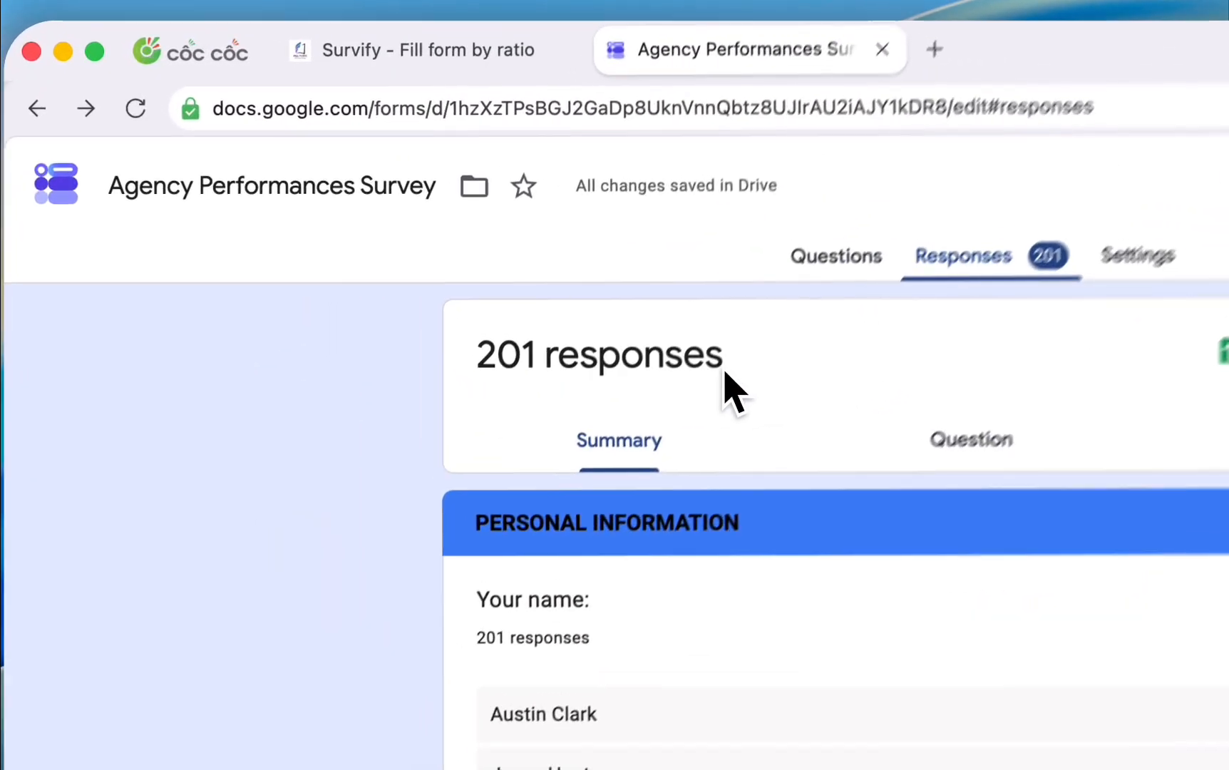
Step: Check the response count of the Agency Performances Survey in Google Forms and show the Survify page beside it in split view
drag(458, 235, 267, 232)
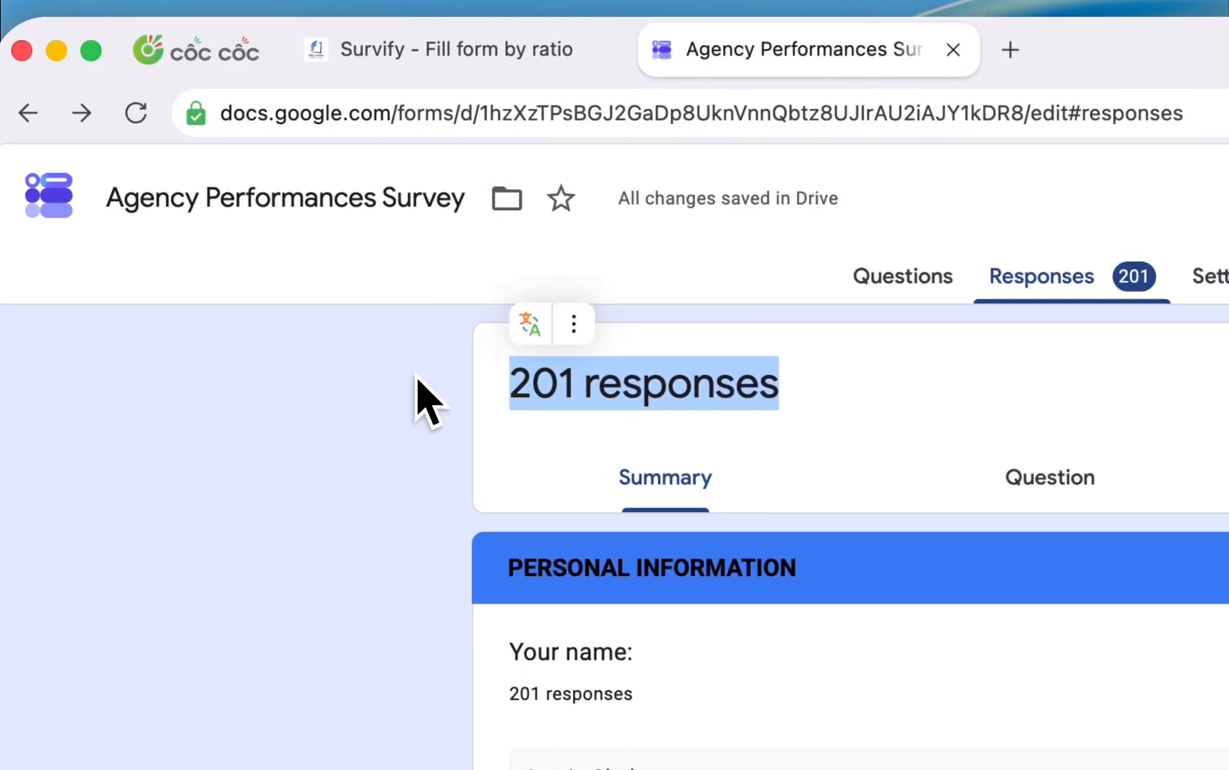
click(276, 226)
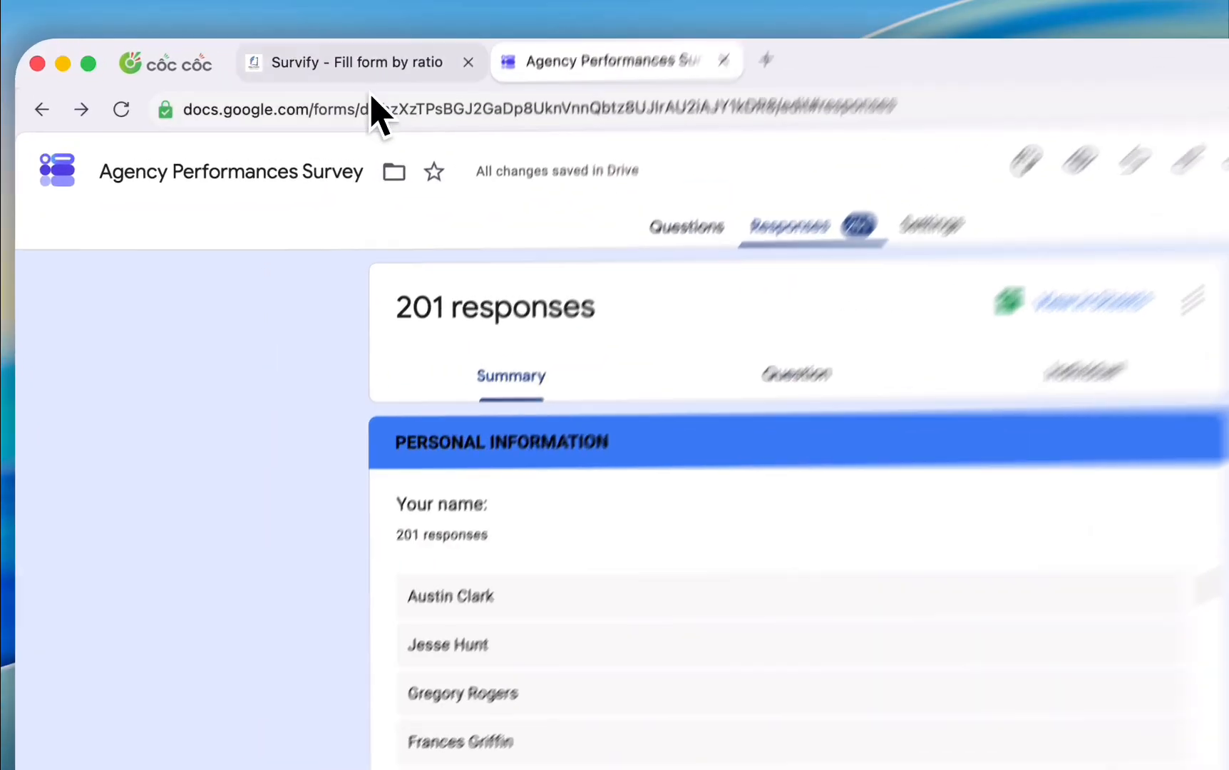
right_click(299, 57)
click(568, 157)
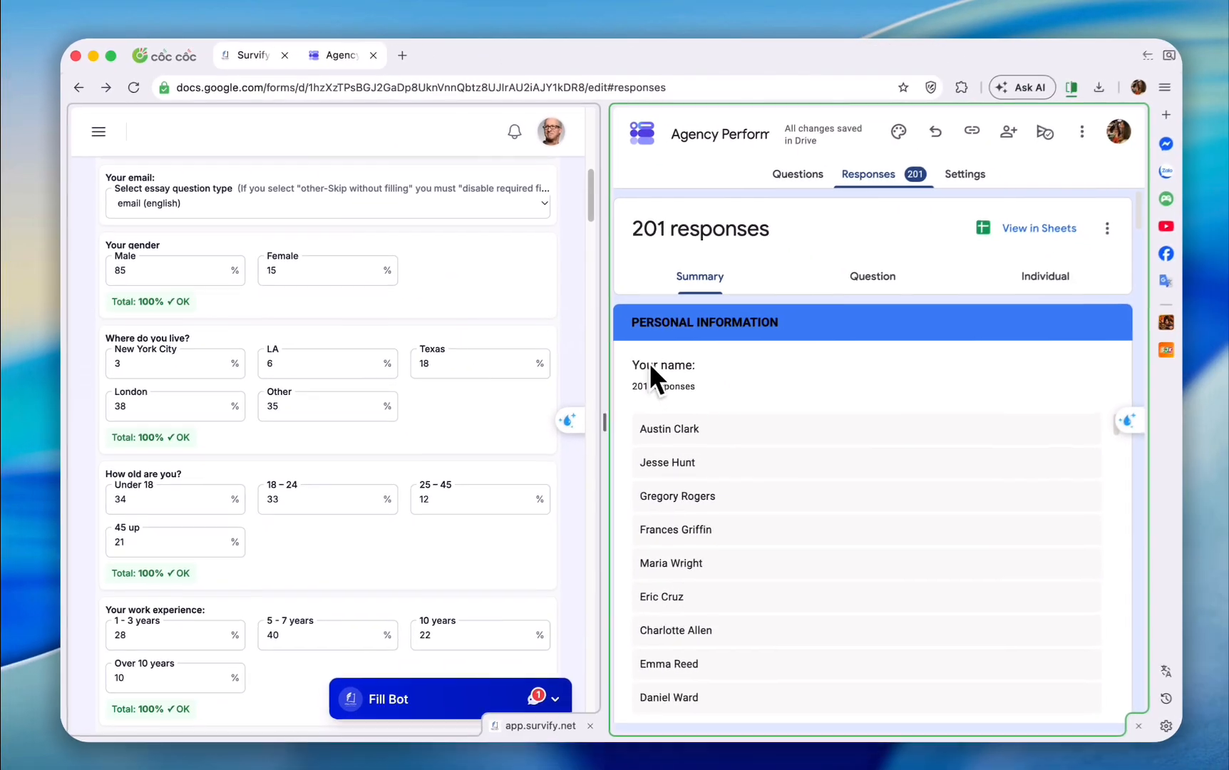
Step: Compare the Male and Female ratios set in Survify with the gender chart of the collected form responses
scroll(645, 377, down, 10)
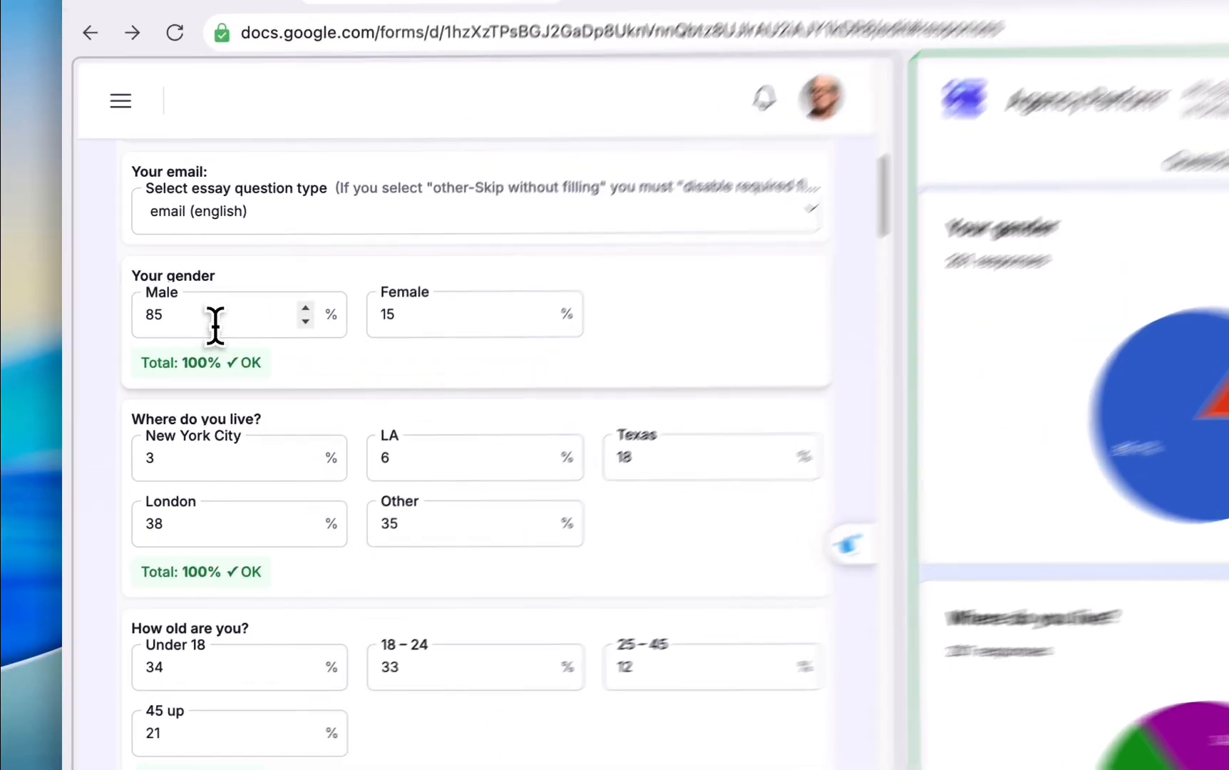
double_click(119, 266)
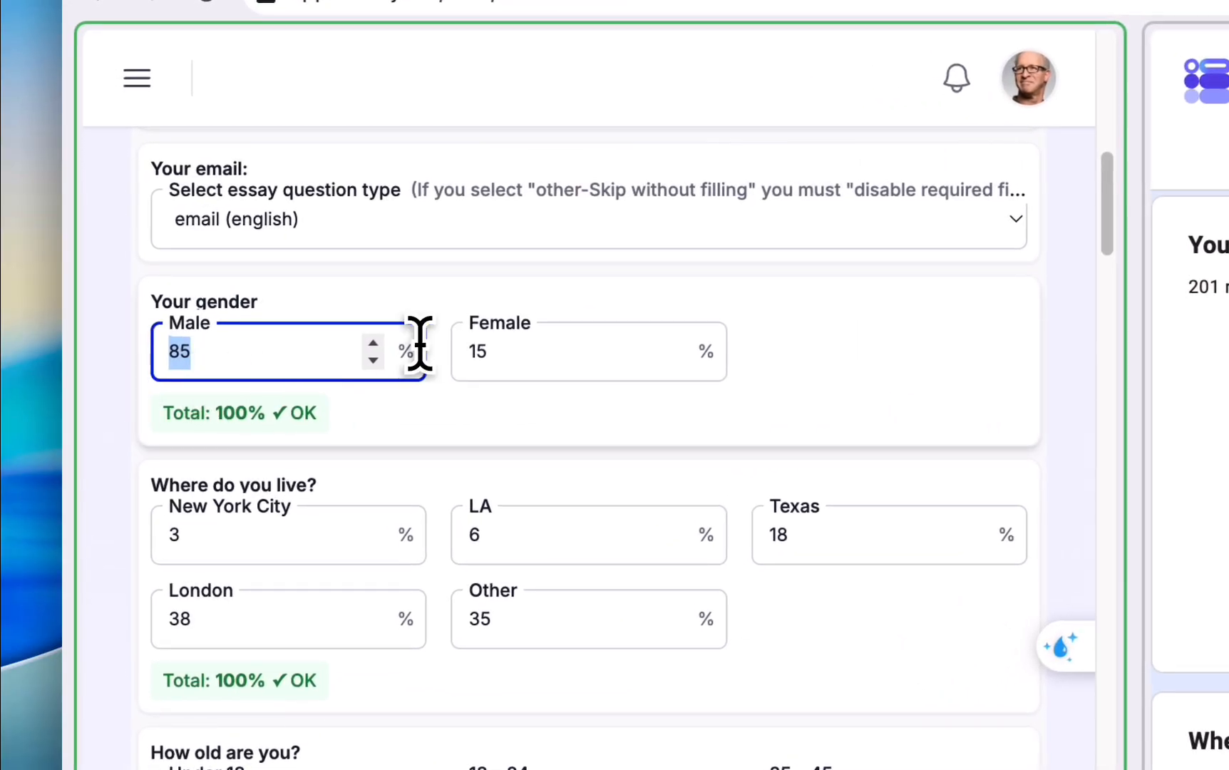
click(468, 350)
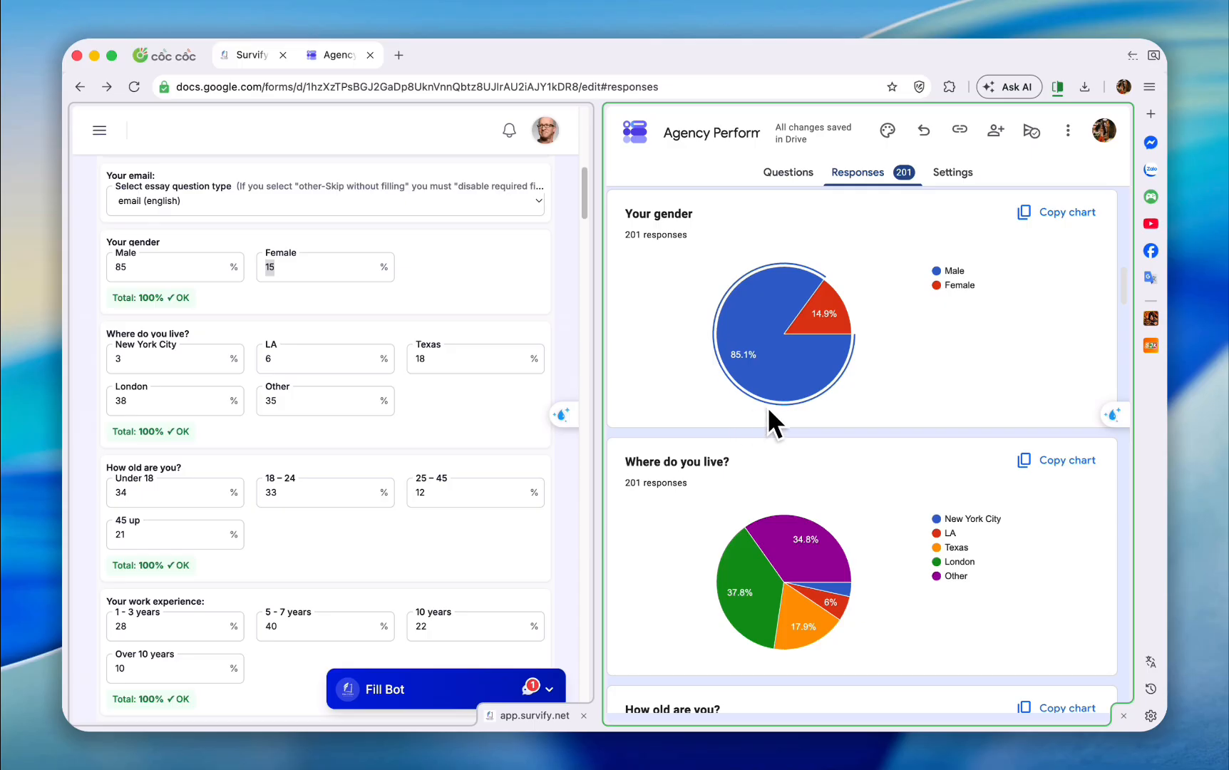
Step: Review the remaining response charts, from age and work experience to brand behavioral awareness, and the open question answers
scroll(815, 402, down, 5)
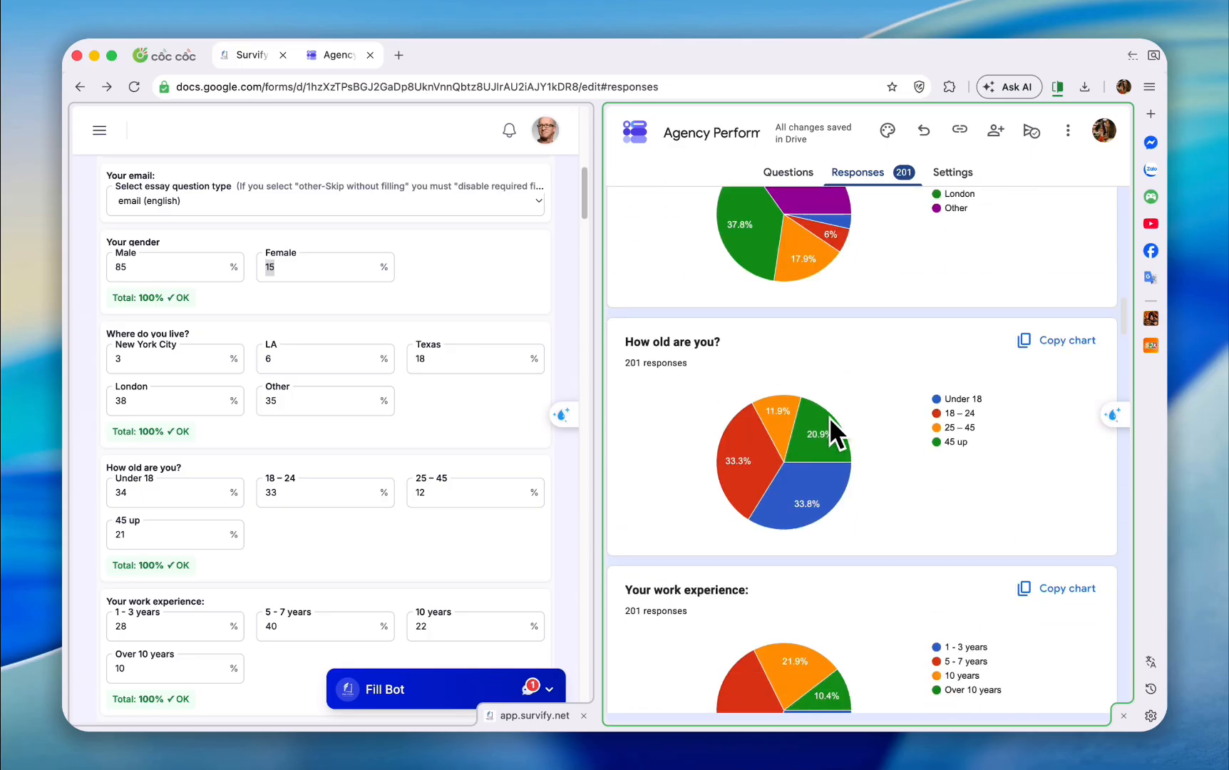
scroll(828, 417, down, 15)
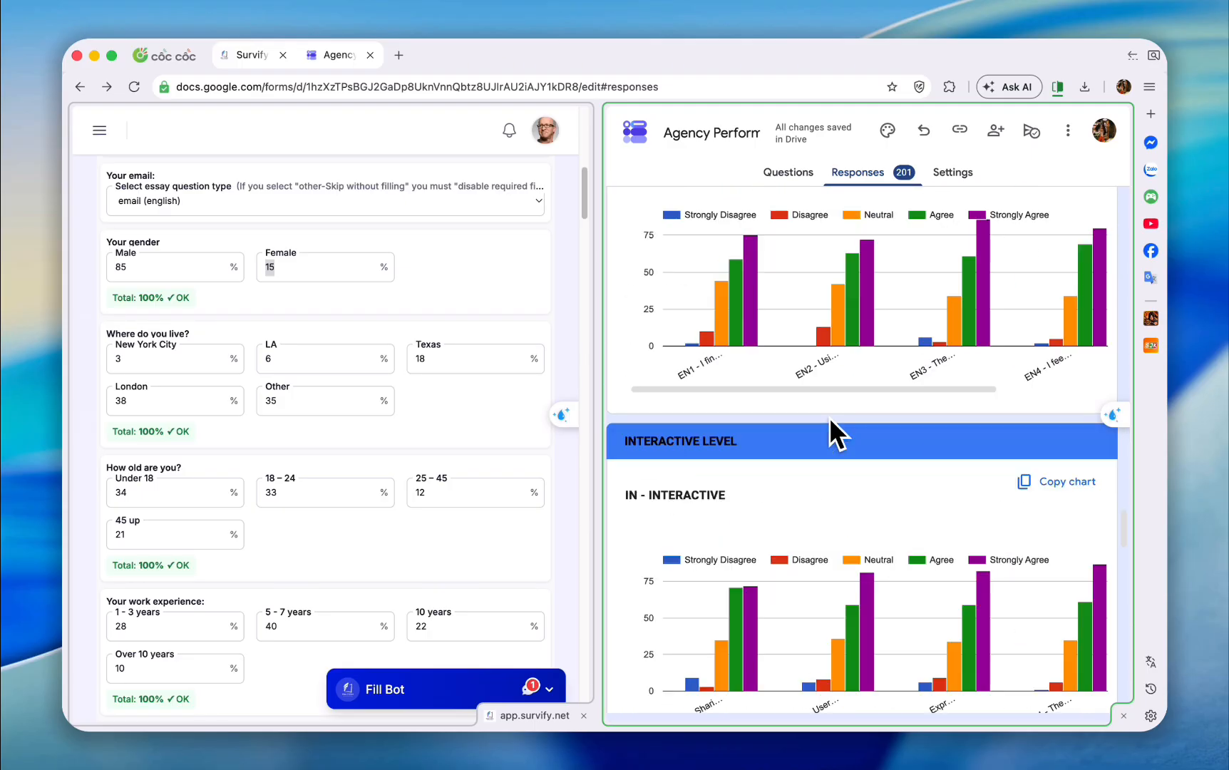
scroll(828, 417, down, 15)
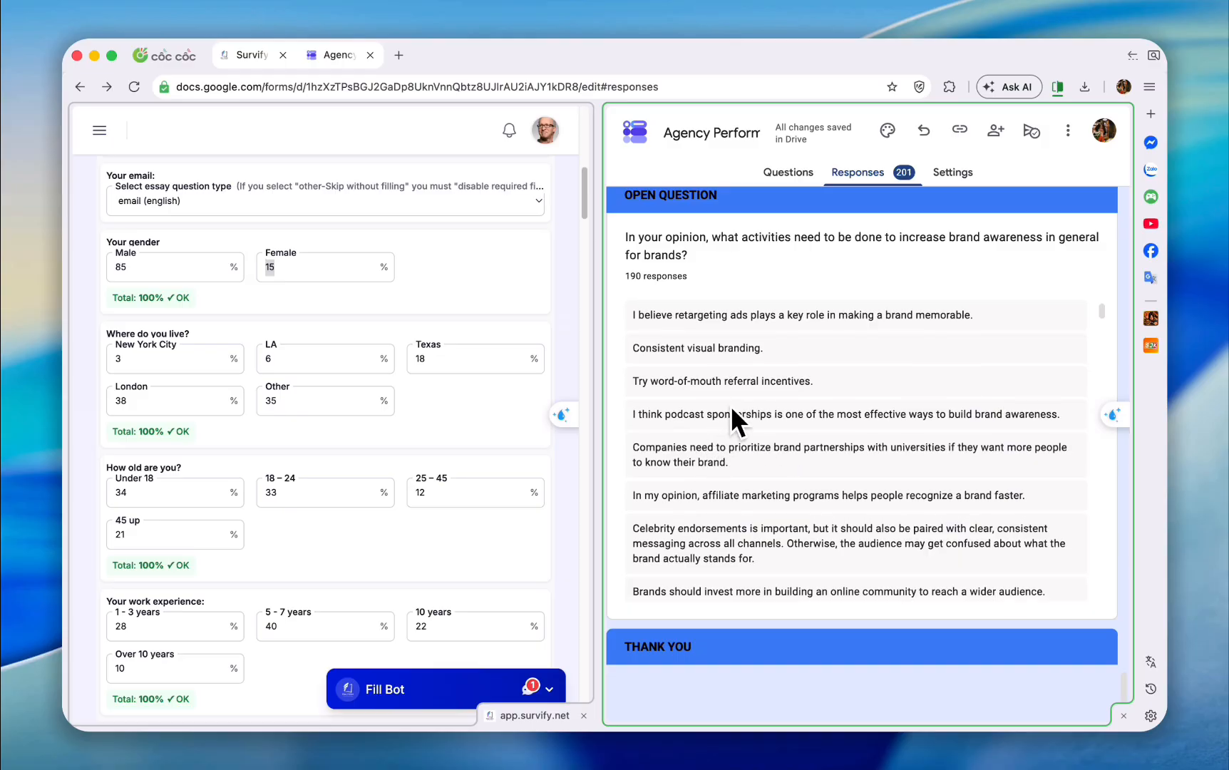
scroll(763, 324, up, 4)
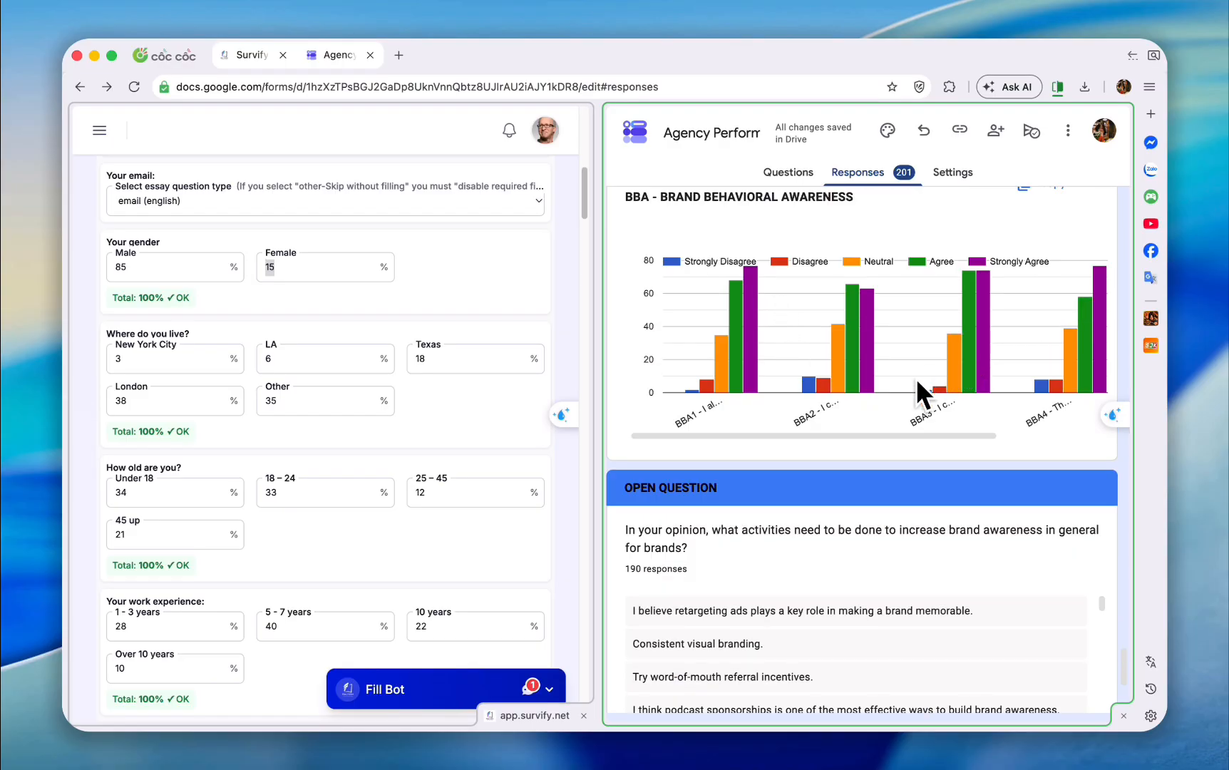
scroll(793, 368, up, 5)
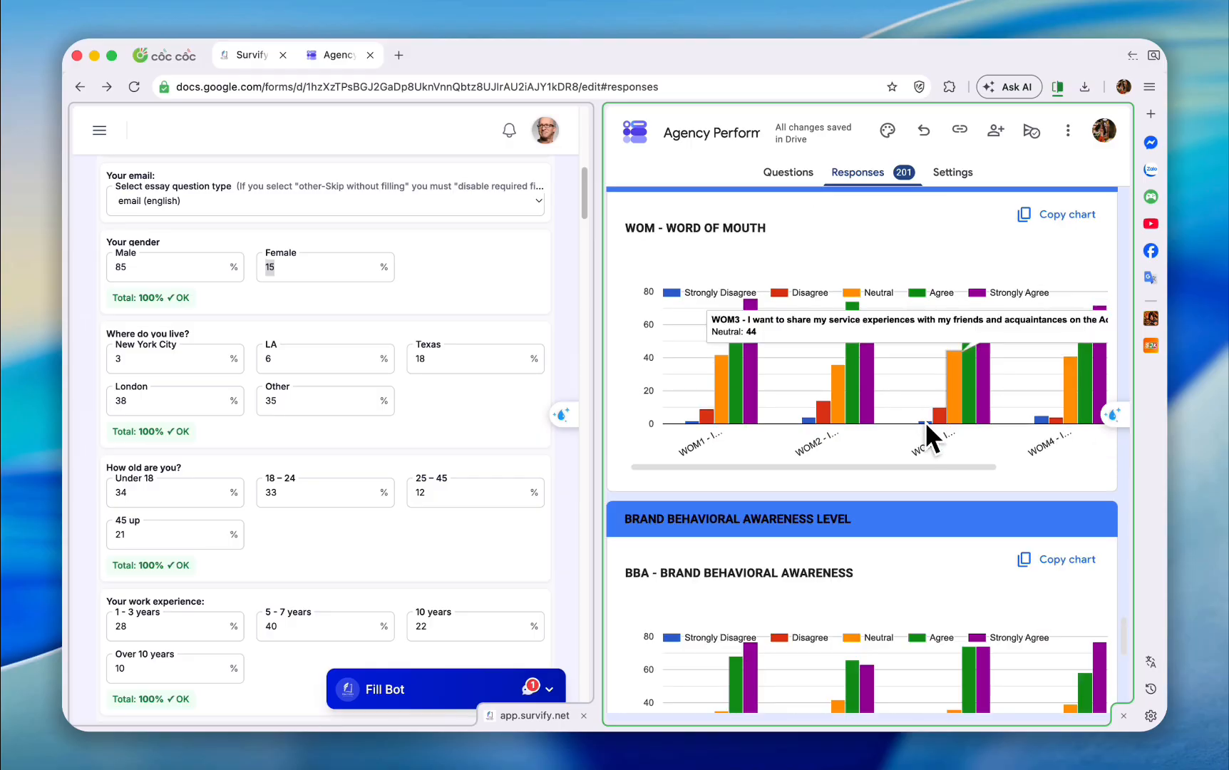
Step: Return to the Survify page and display its Fill Survey options
click(451, 211)
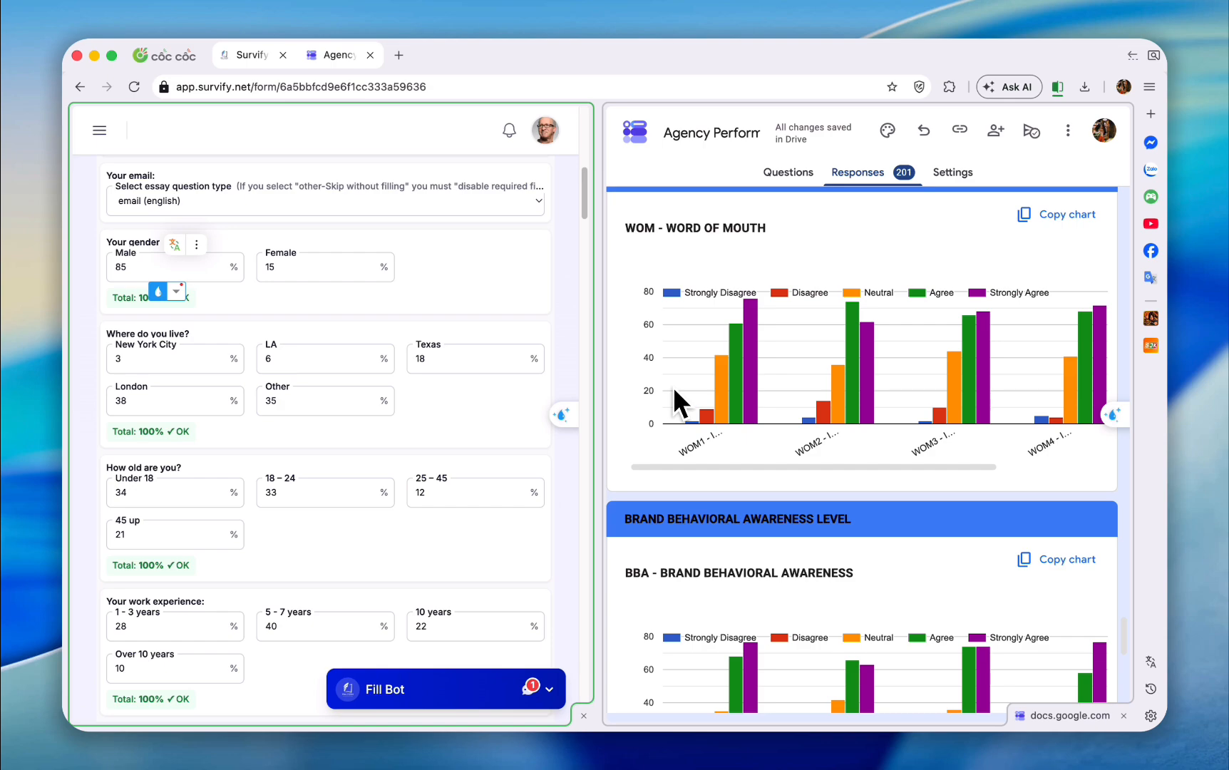
click(100, 131)
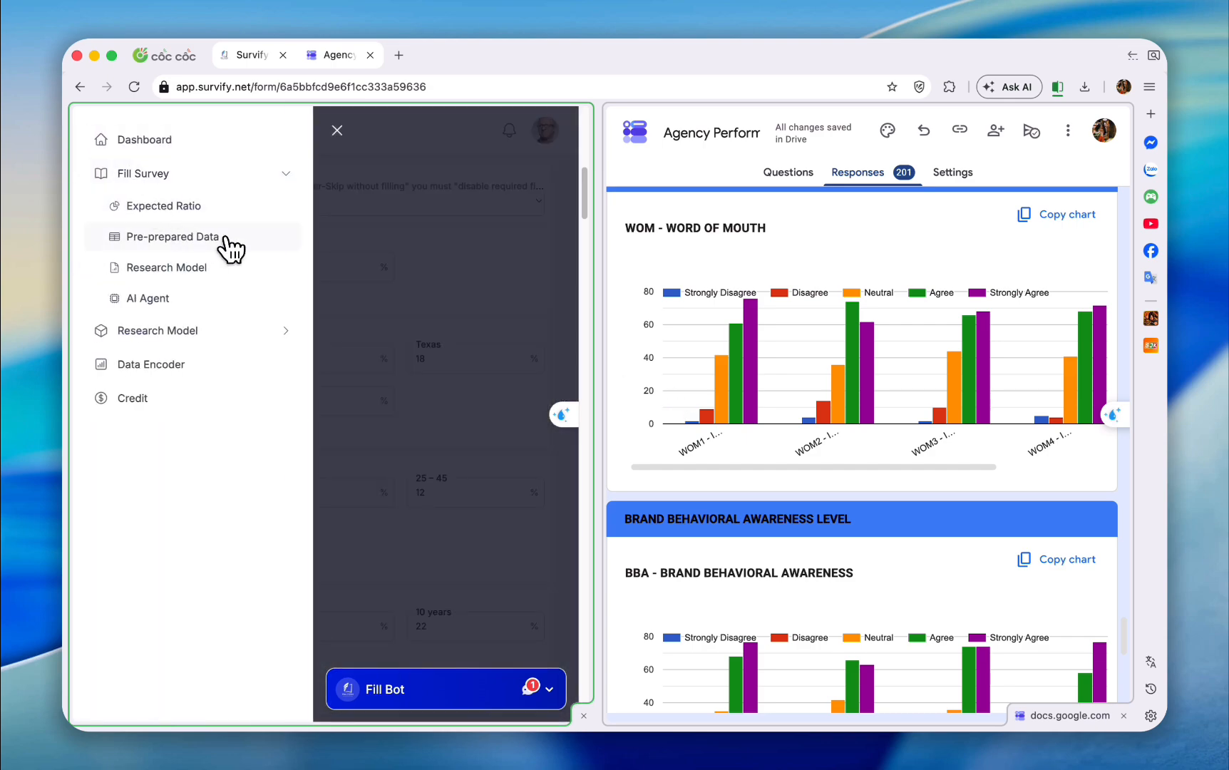